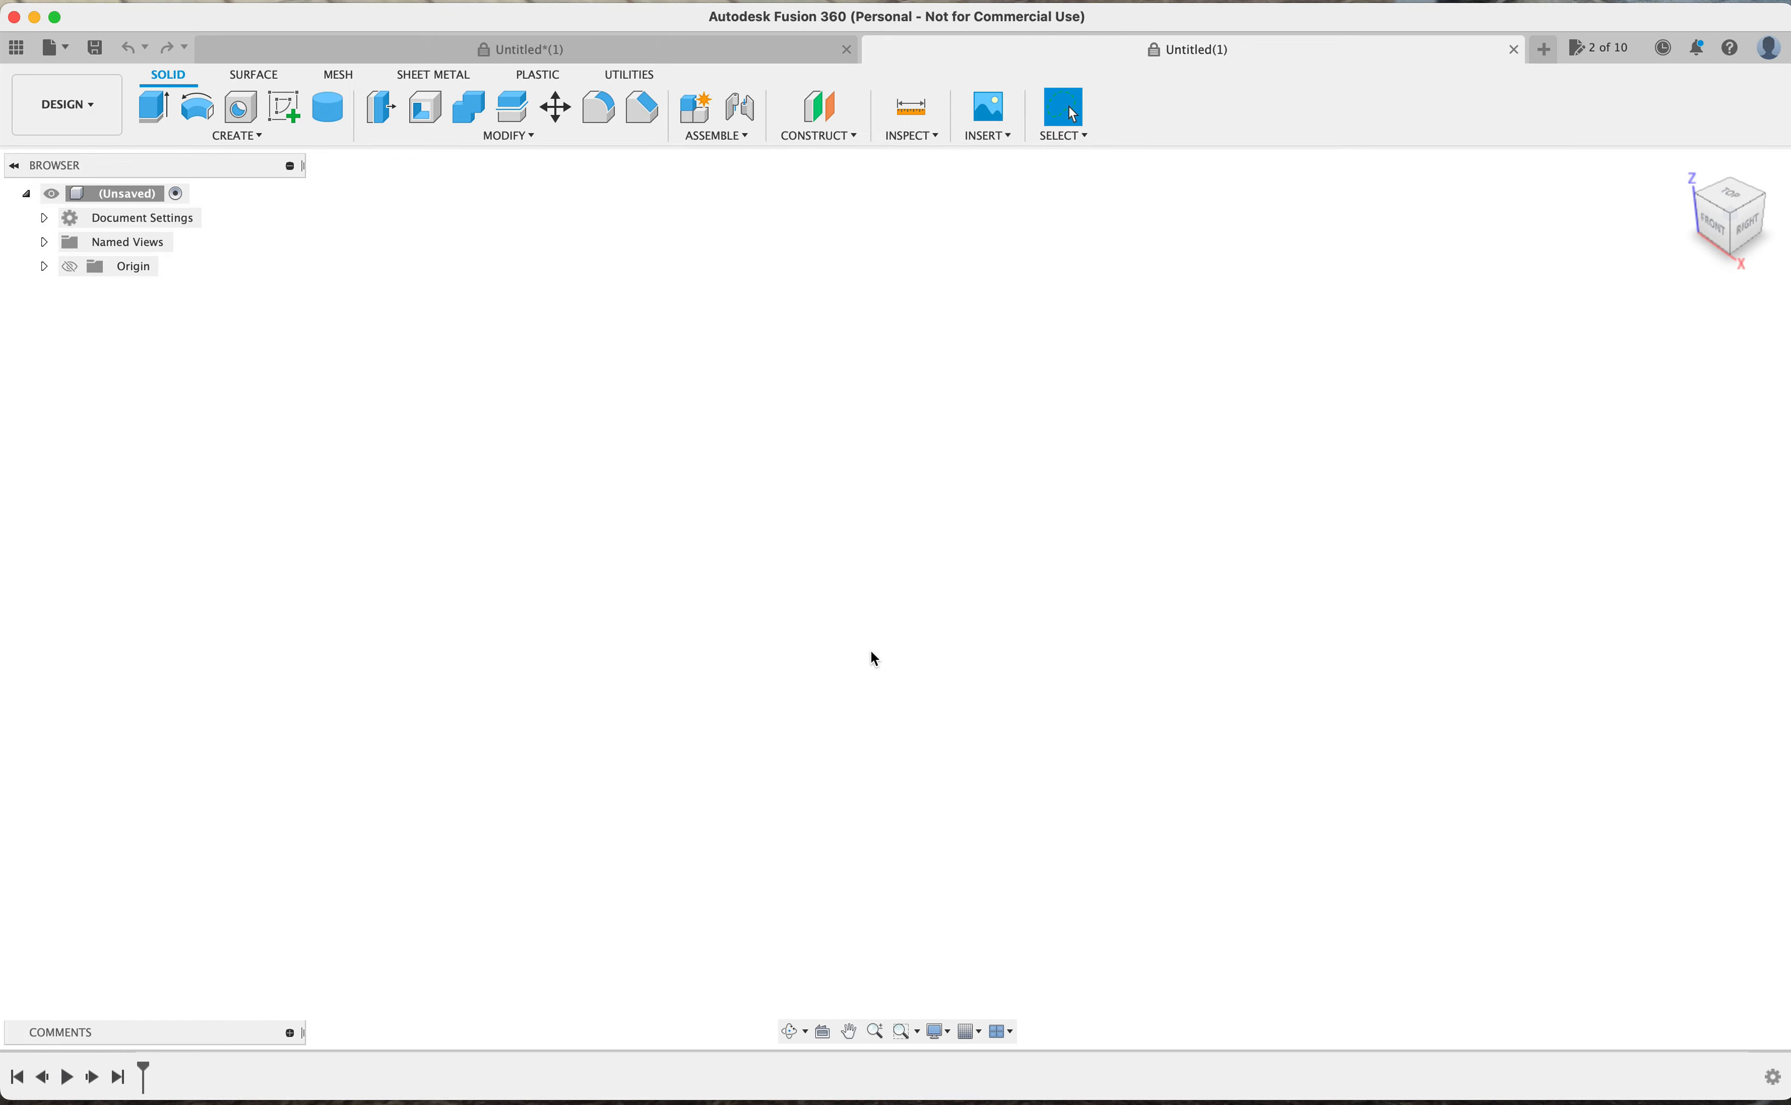
Sketch a 100 by 100 mm center rectangle on the horizontal XY plane, centred on the origin
click(287, 102)
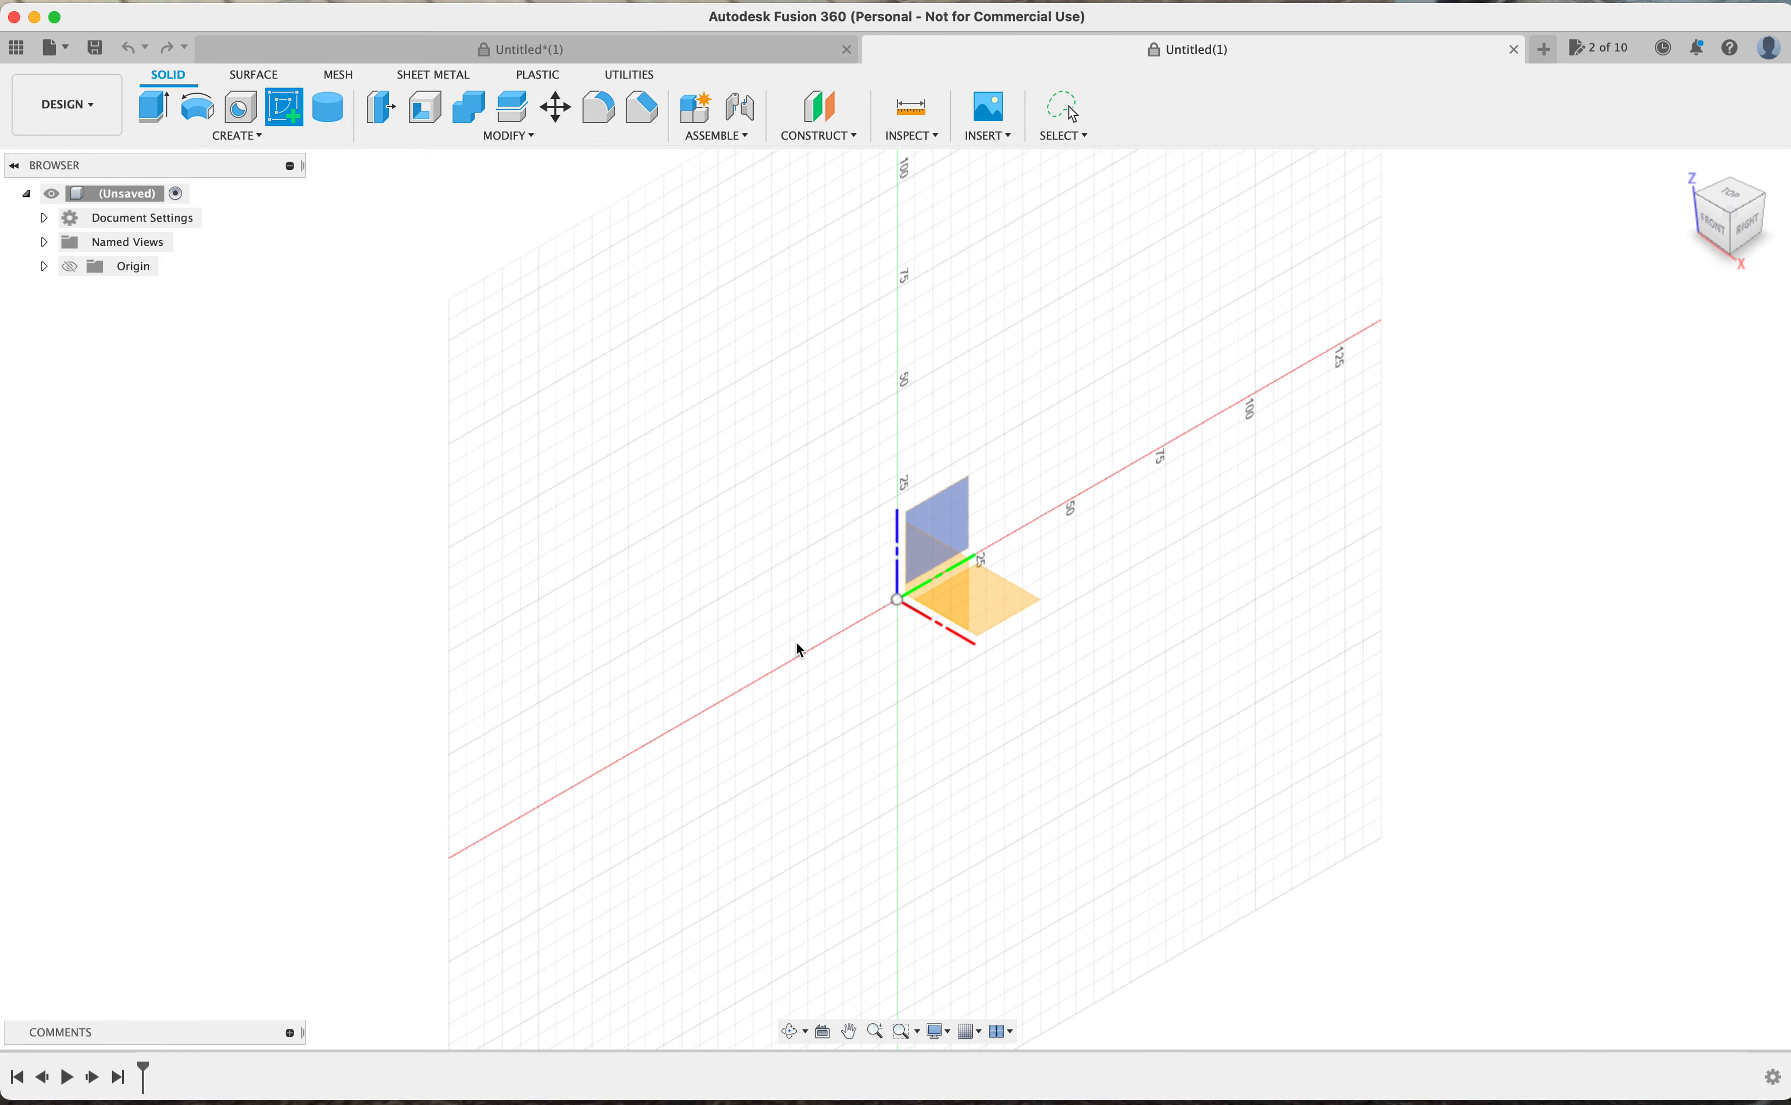
click(996, 588)
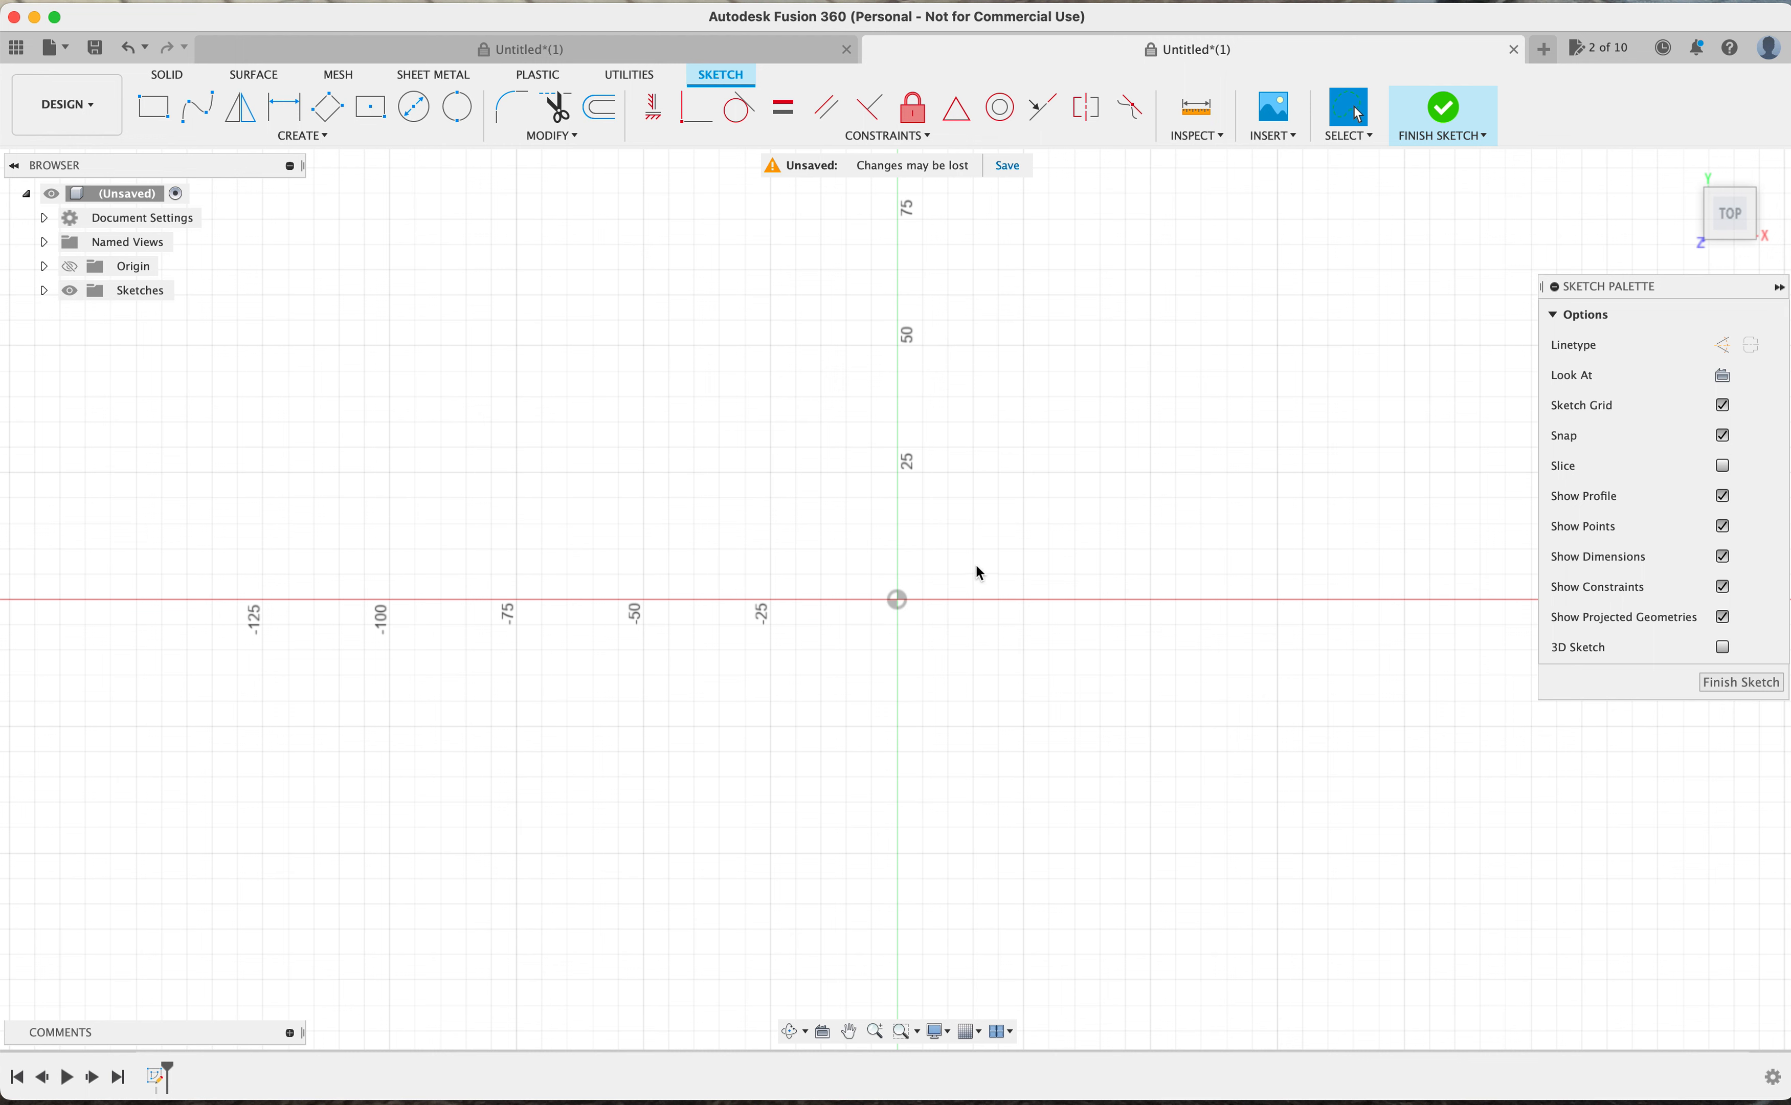
click(370, 107)
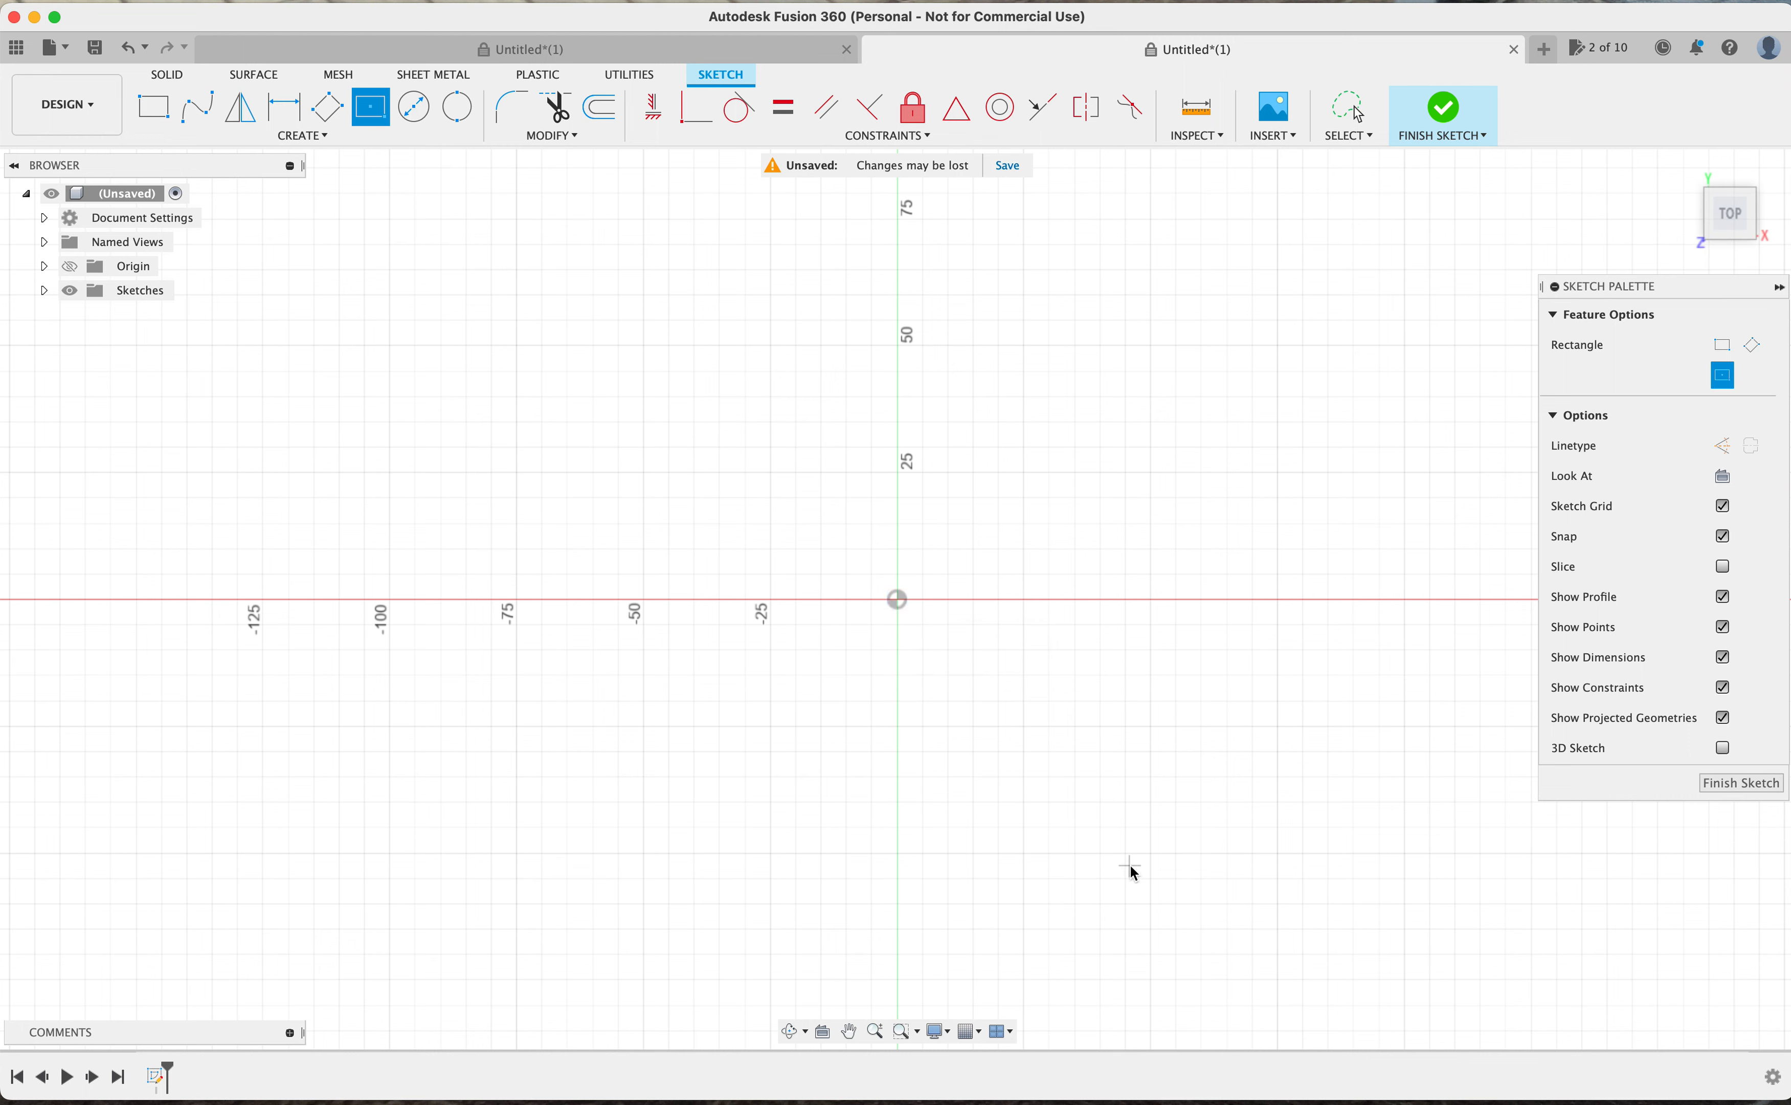
click(896, 601)
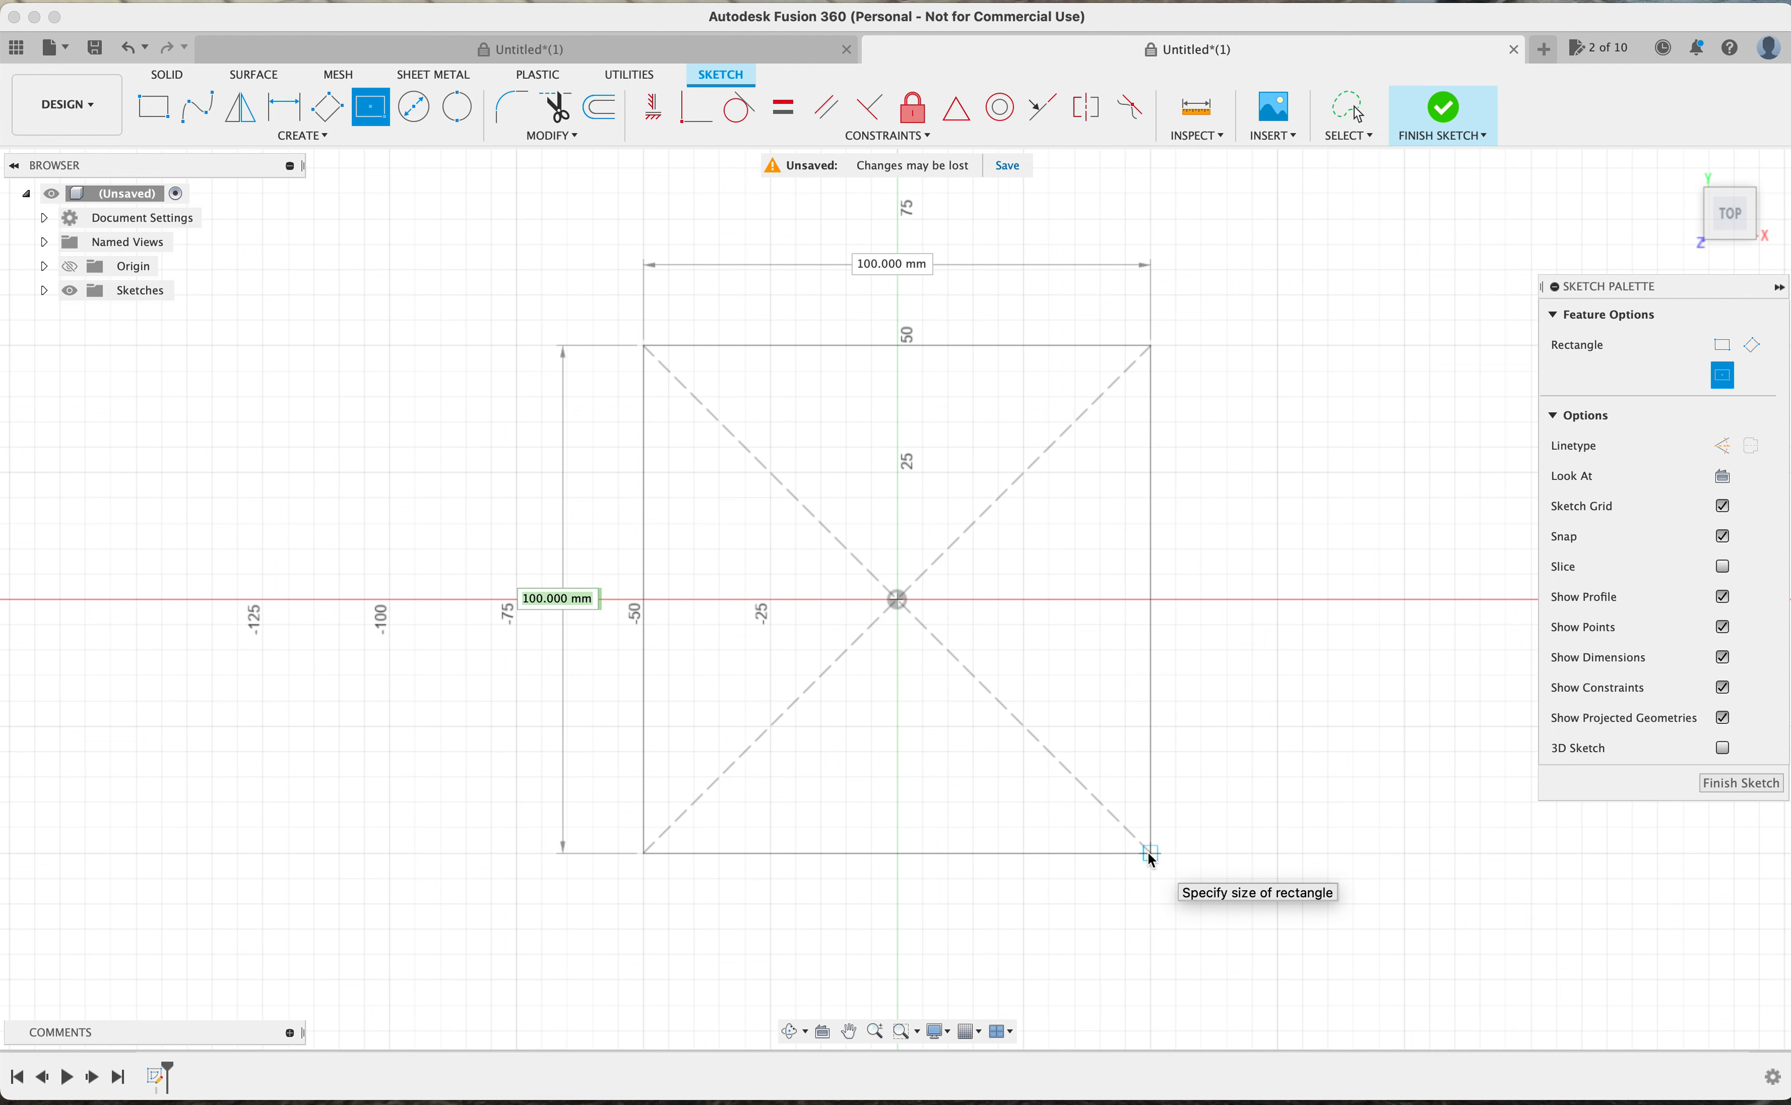
click(1151, 855)
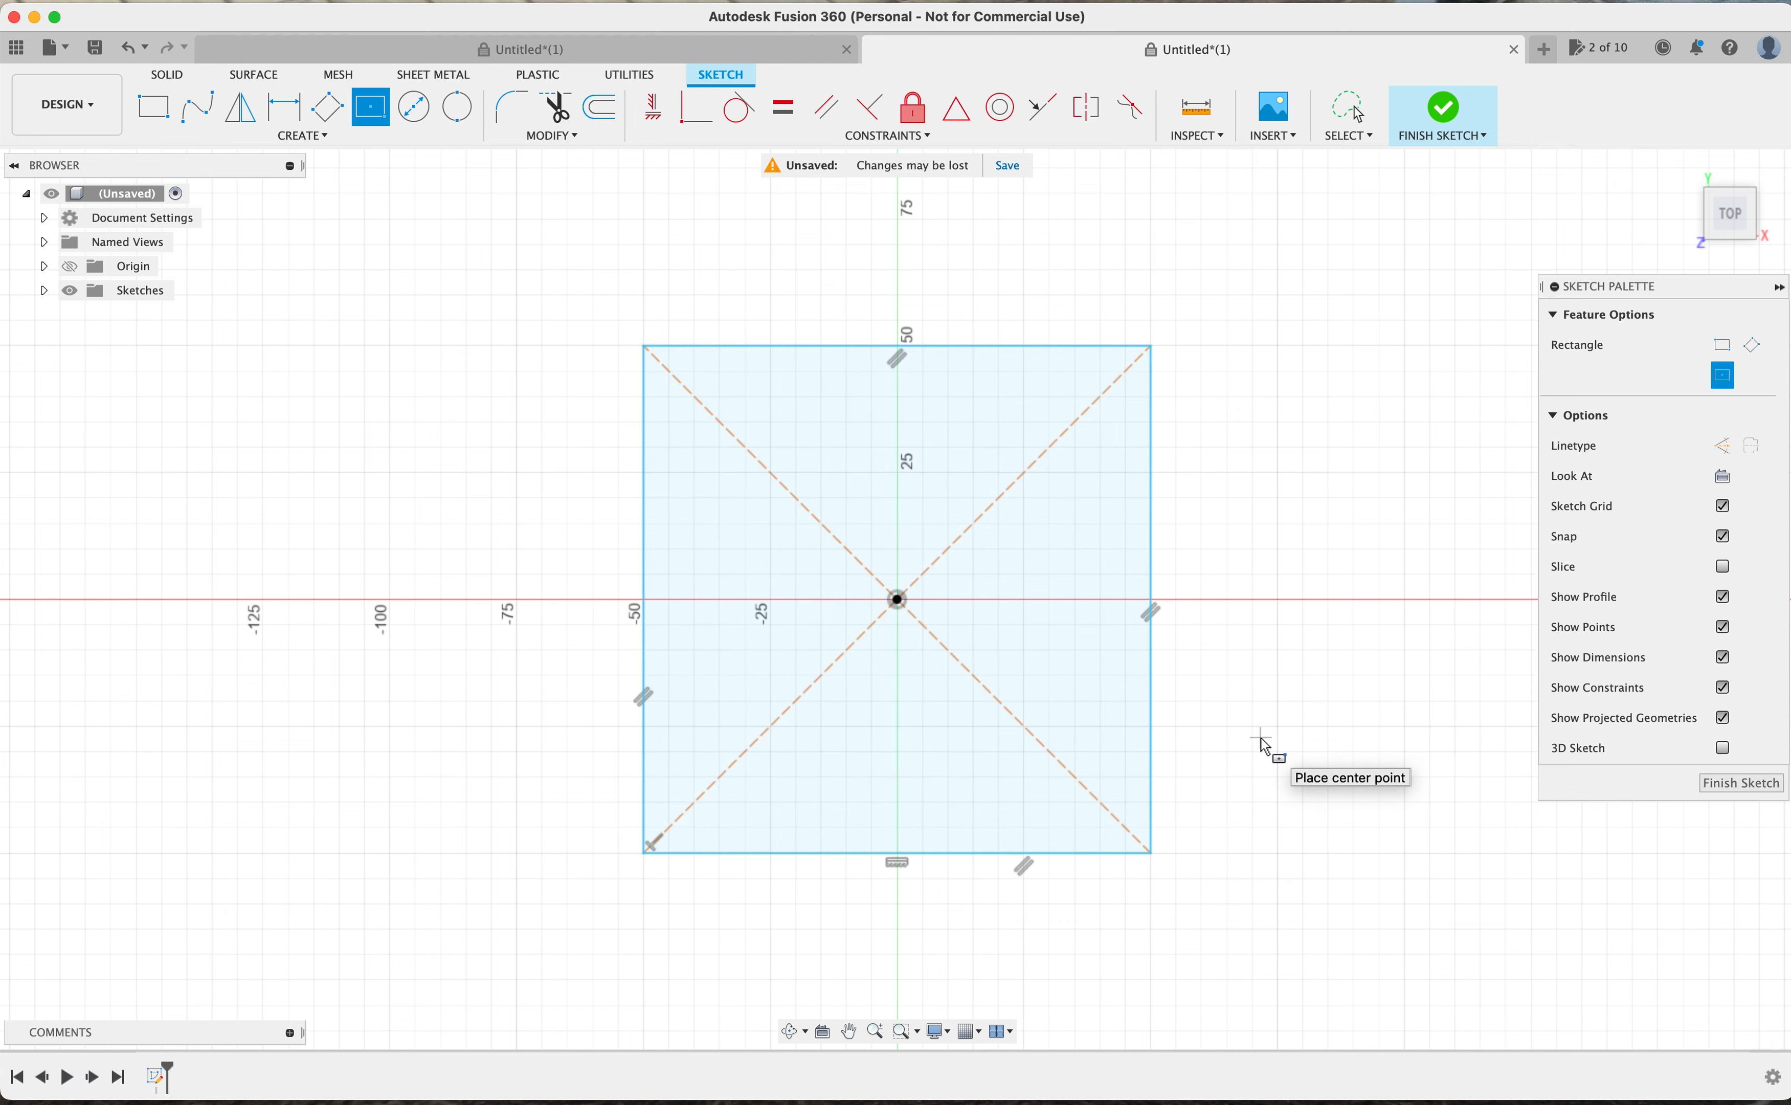
Extrude the square profile 10 mm as a new body
shift+scroll(1260, 738, down, 10)
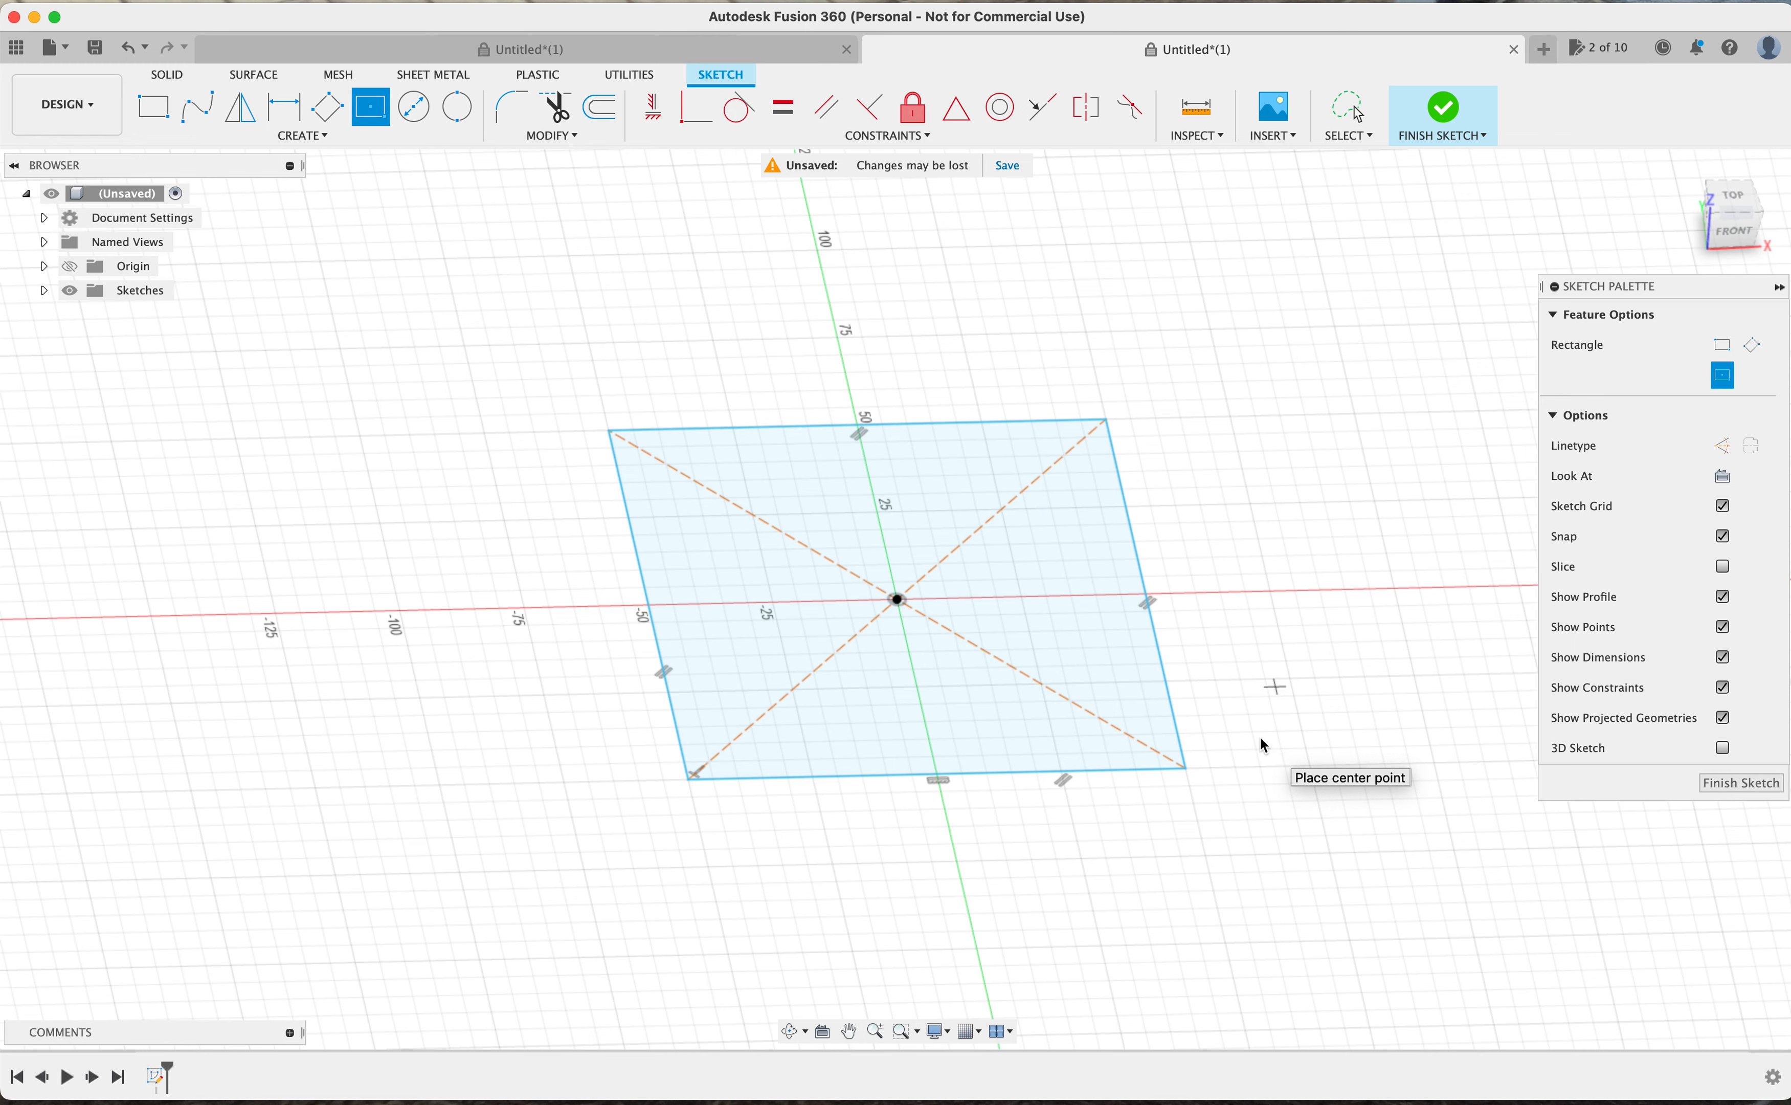
key(e)
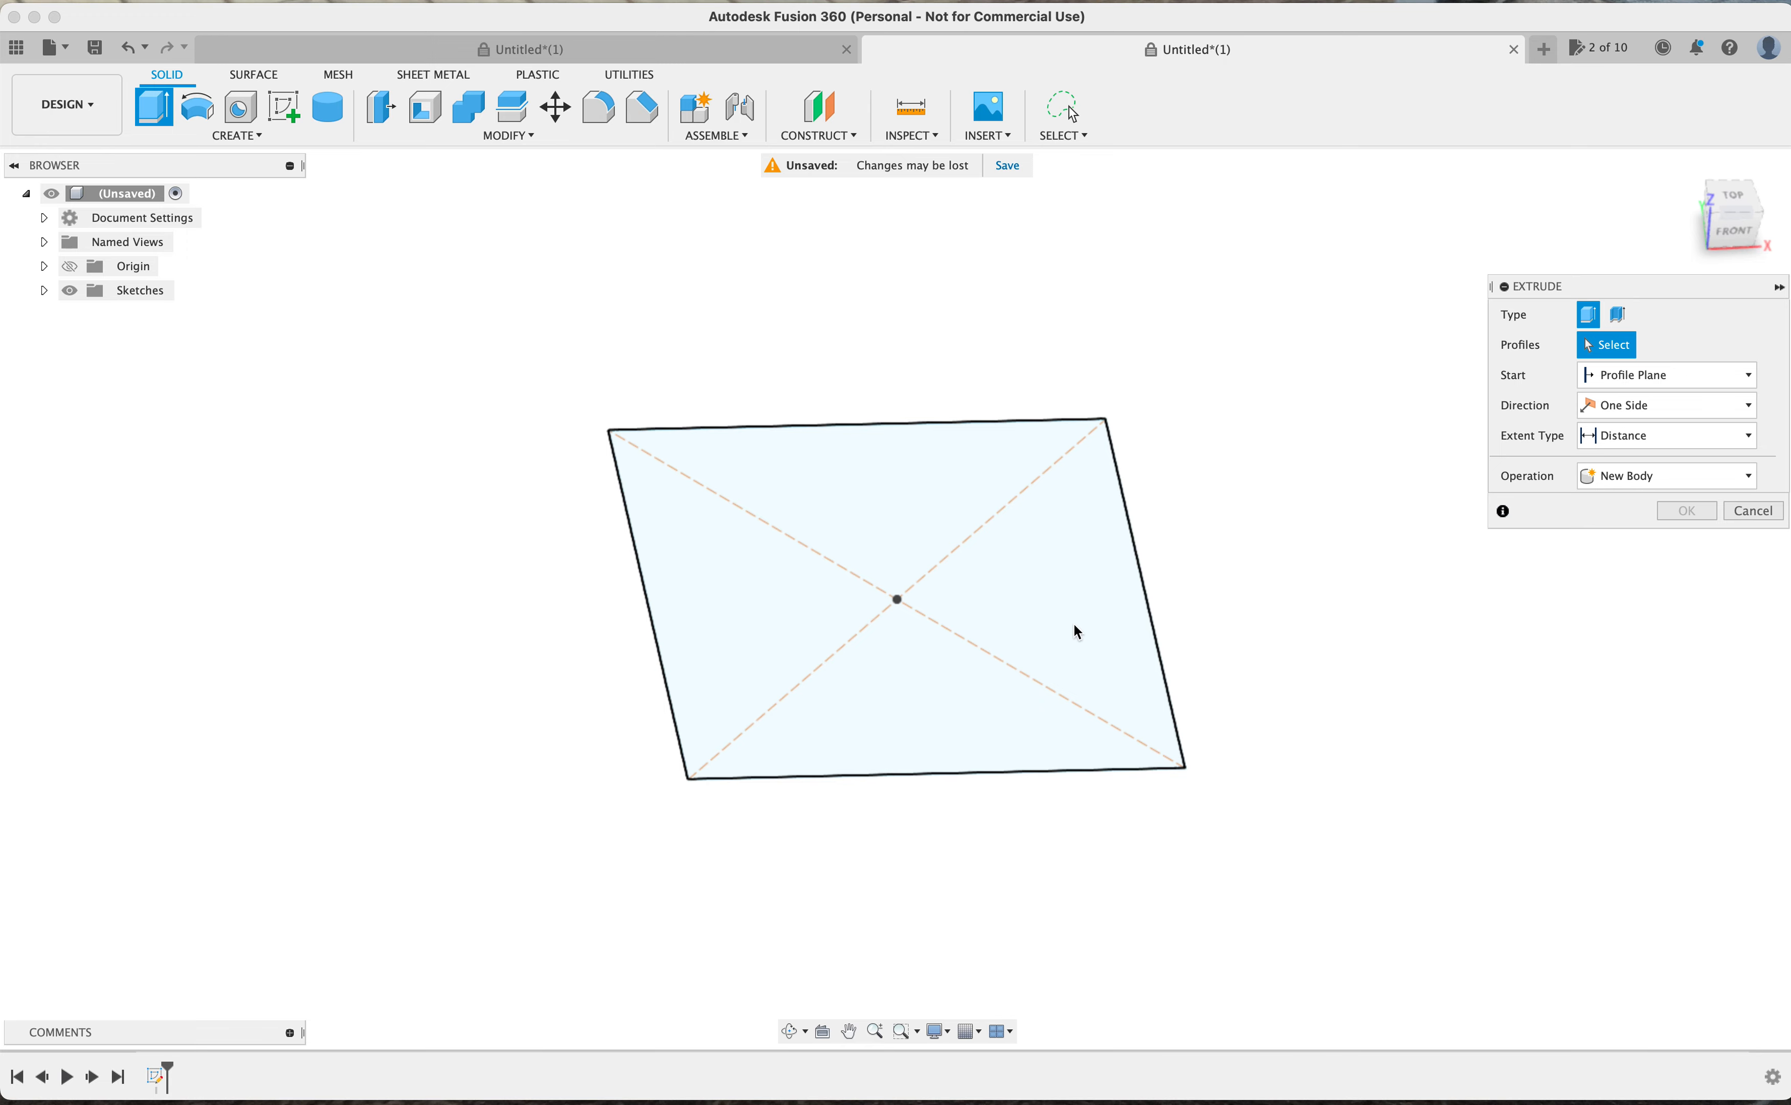
click(1073, 625)
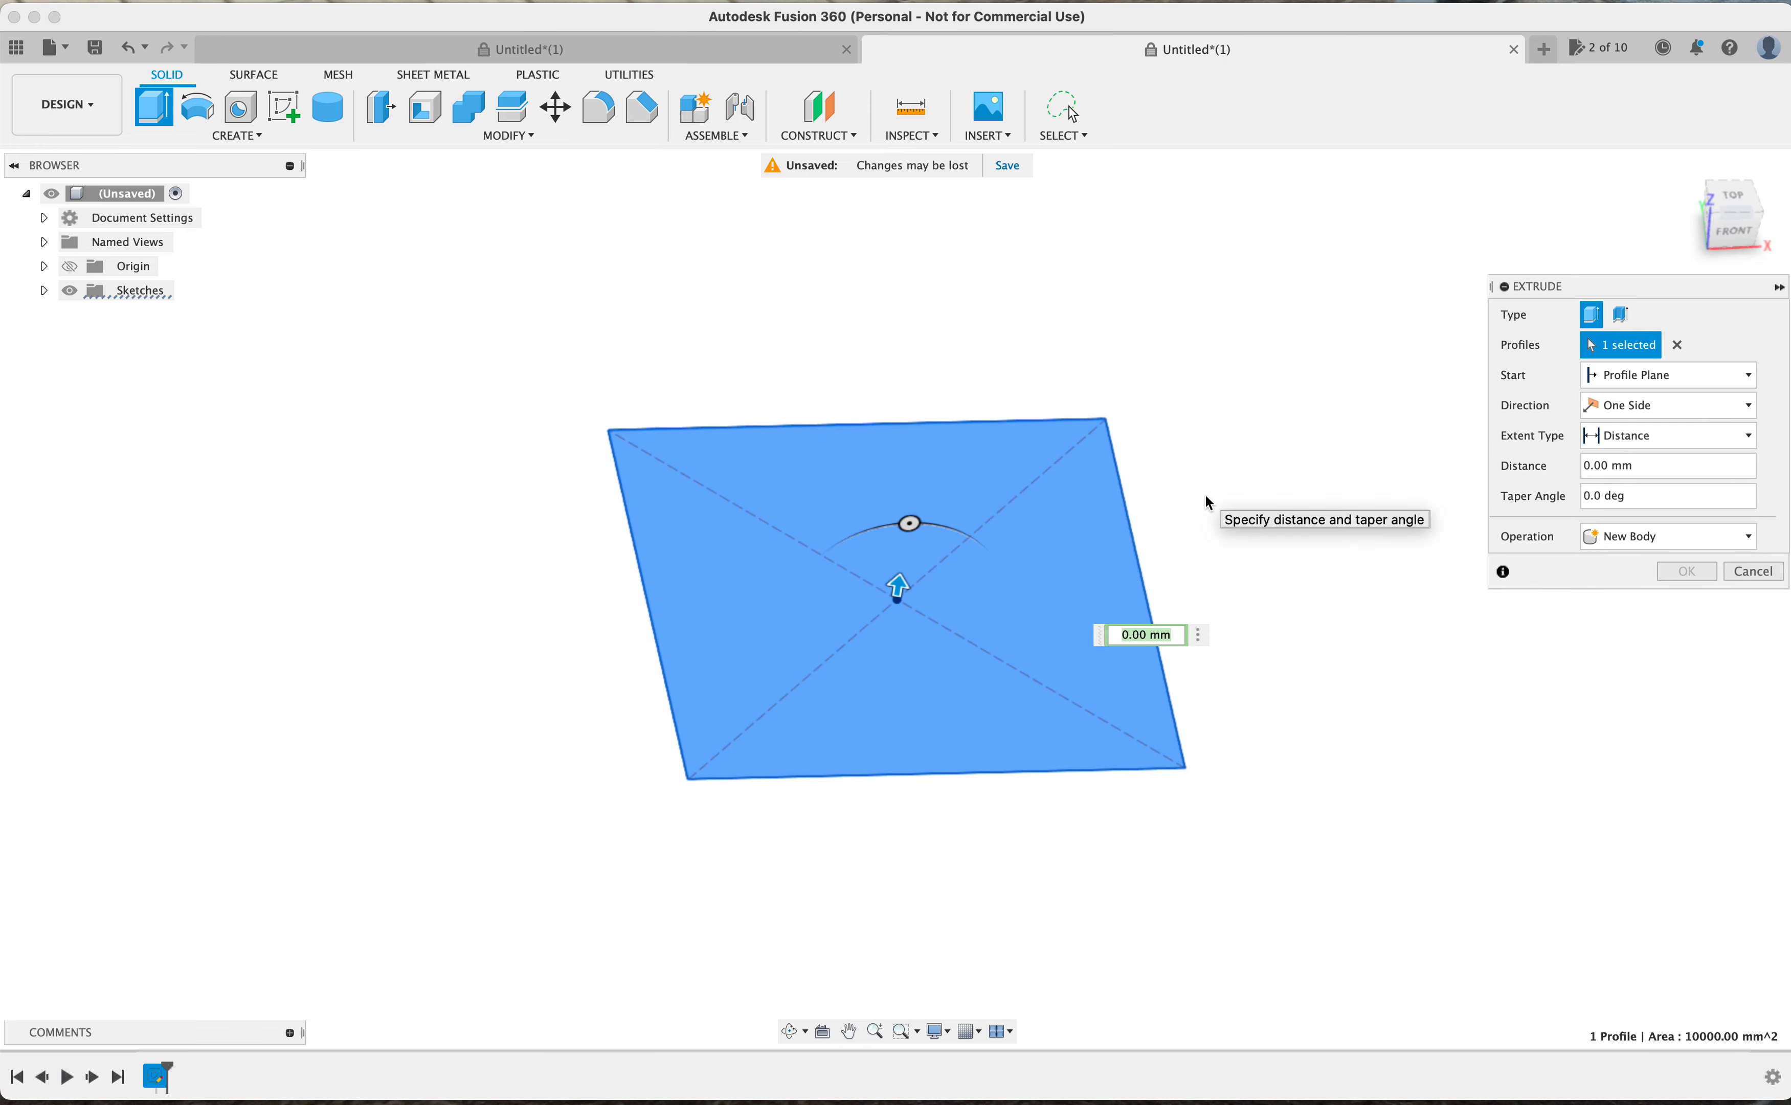
text(10)
key(Return)
shift+scroll(1230, 407, up, 10)
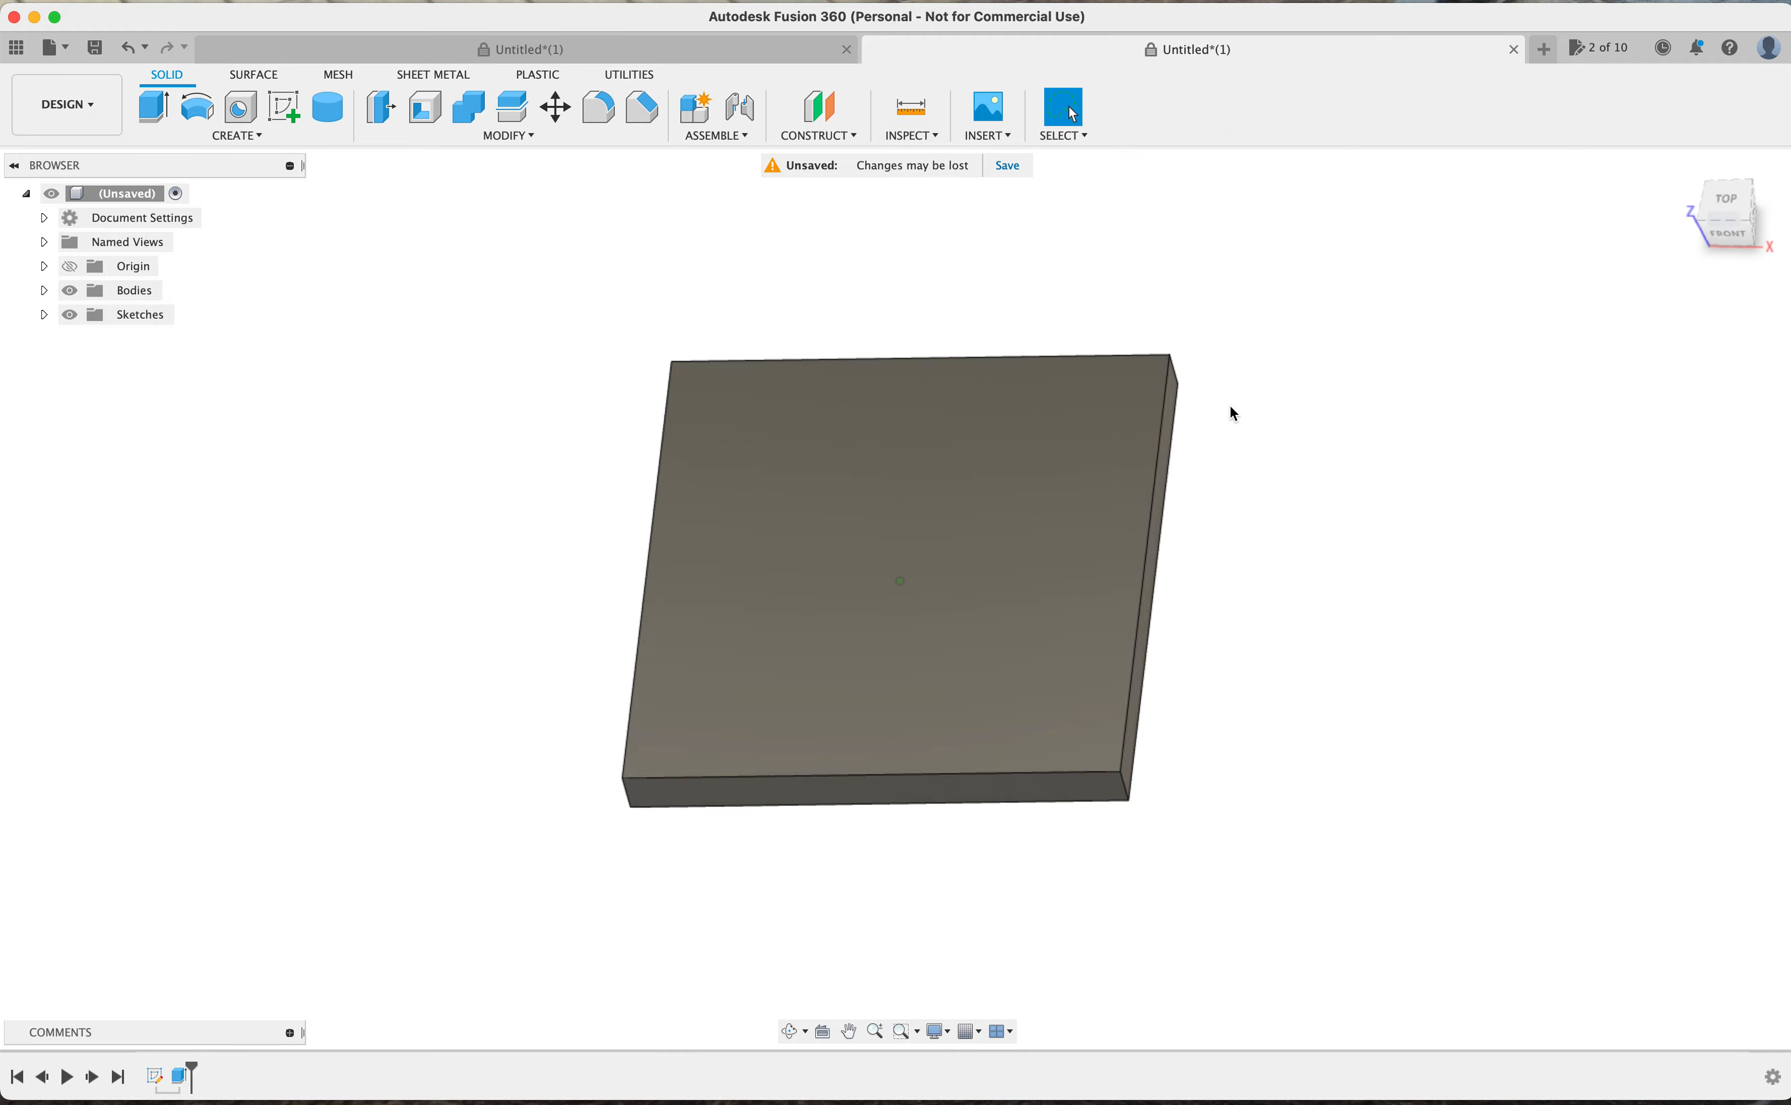
shift+scroll(1233, 413, up, 15)
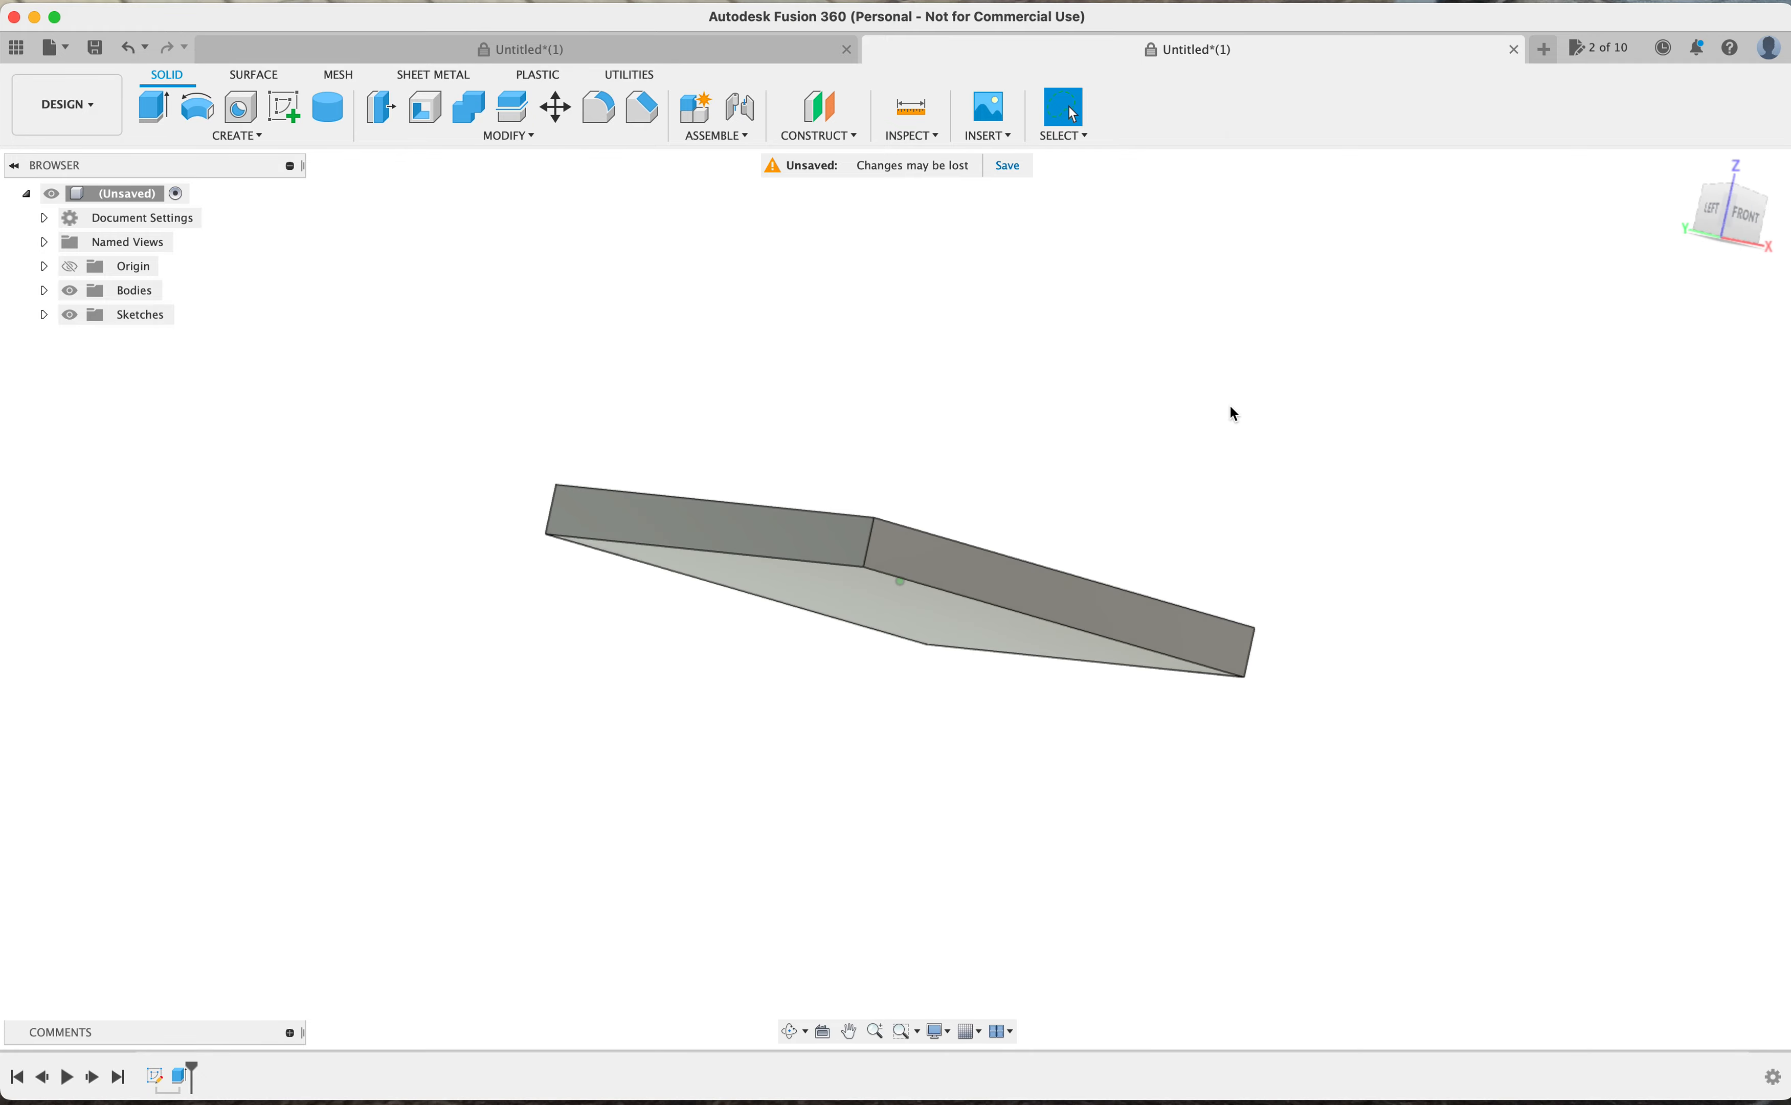
shift+scroll(1233, 413, up, 5)
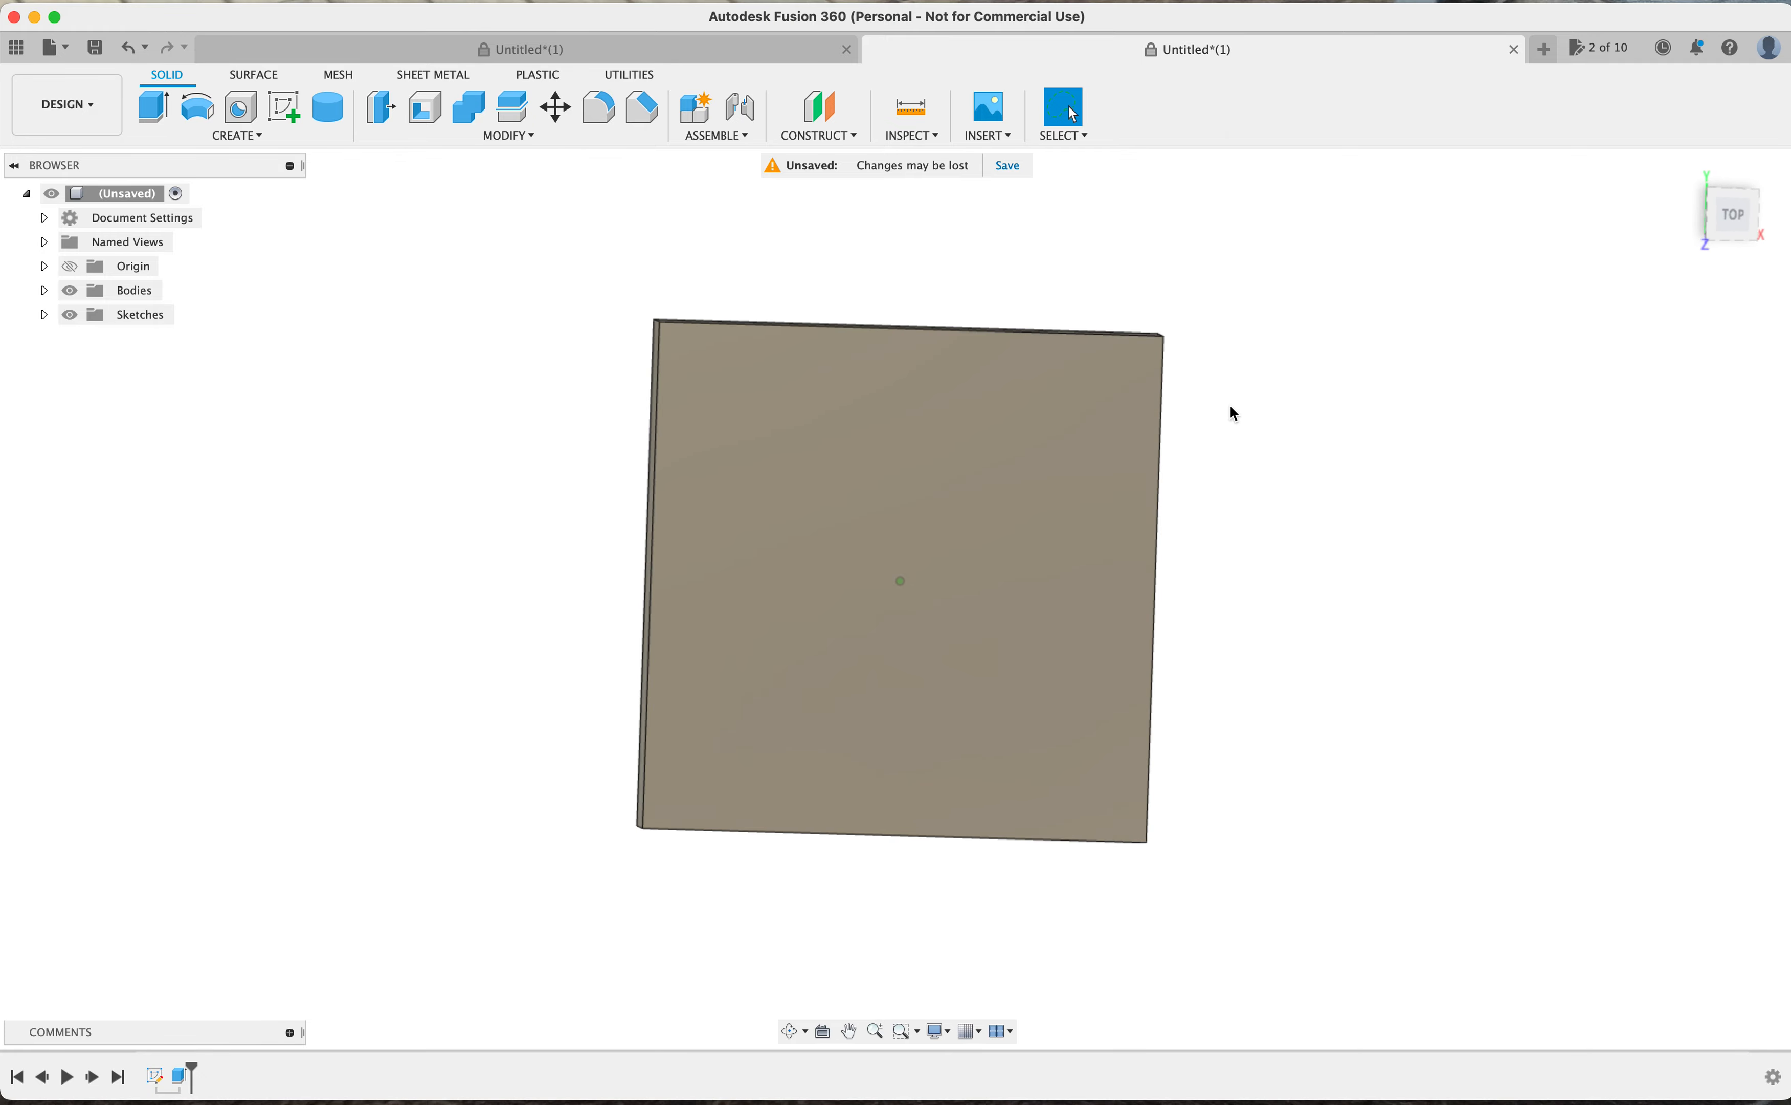
shift+scroll(1233, 414, up, 15)
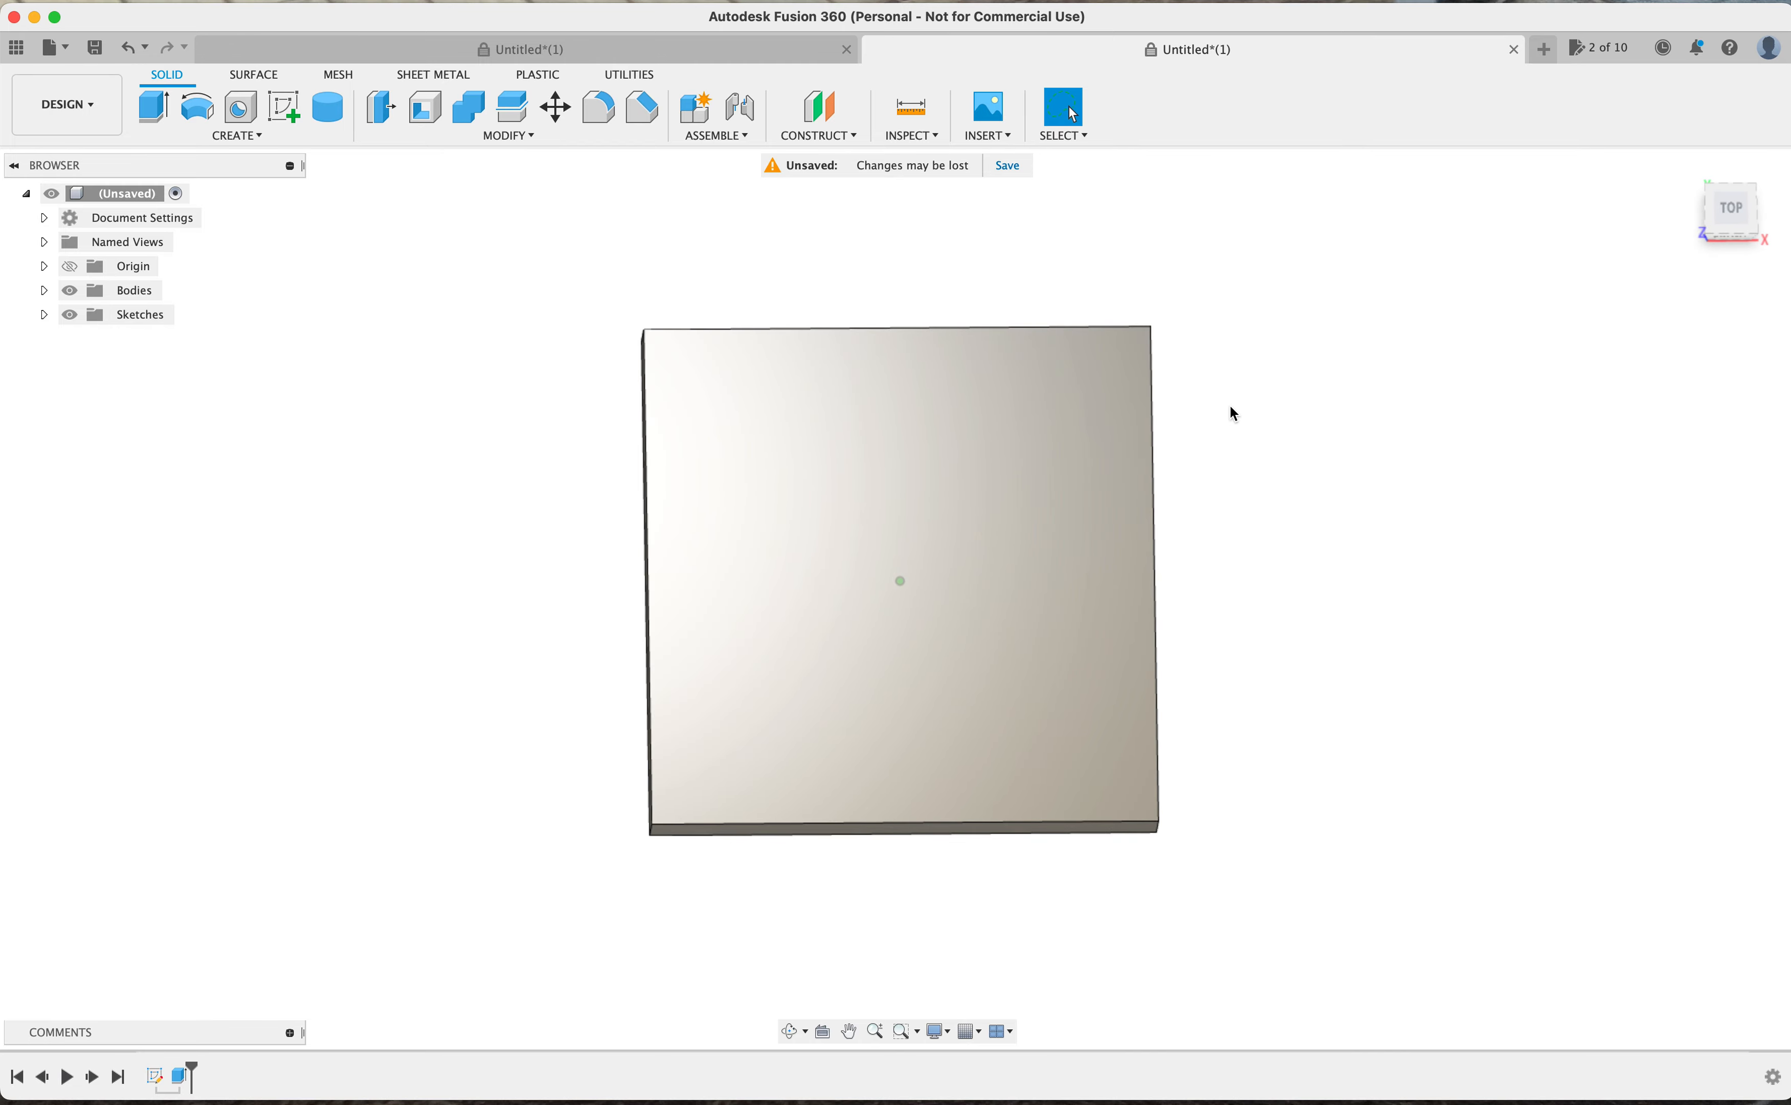
Fillet the four vertical corner edges of the plate with a constant 15 mm radius
shift+scroll(1233, 414, up, 2)
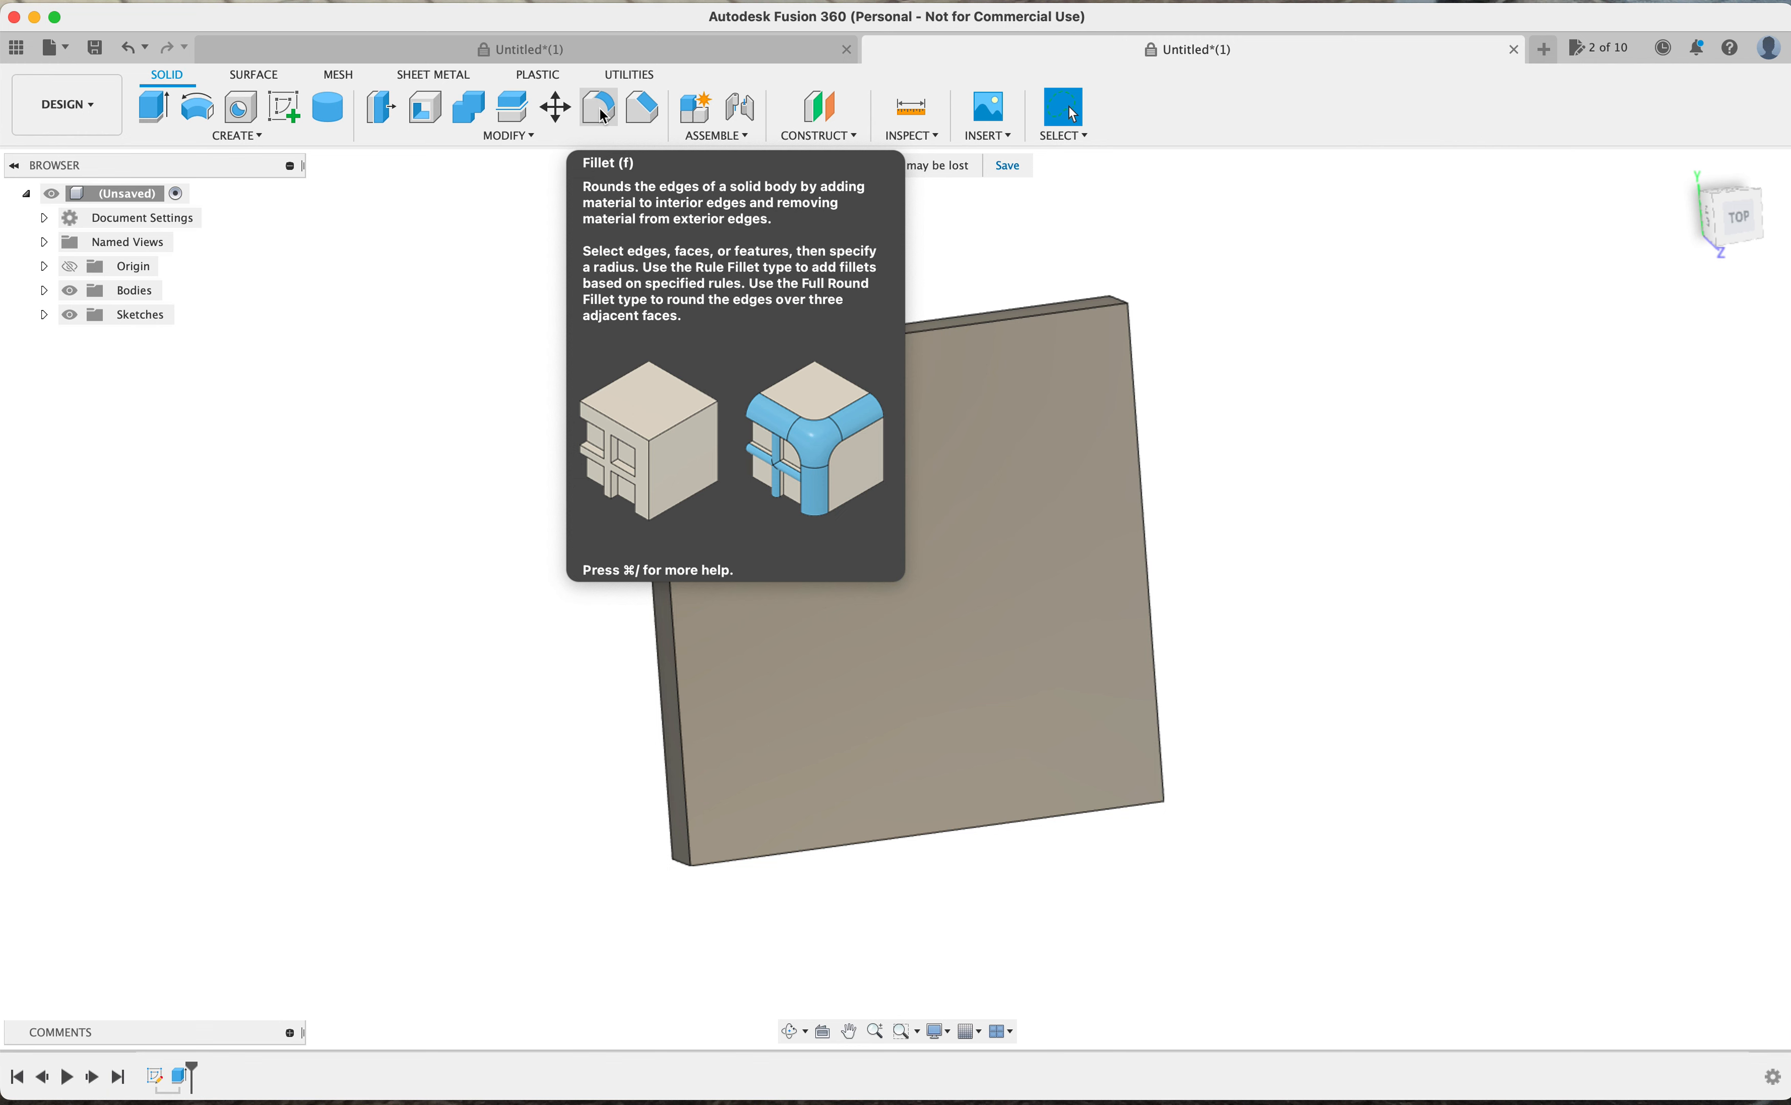
click(600, 110)
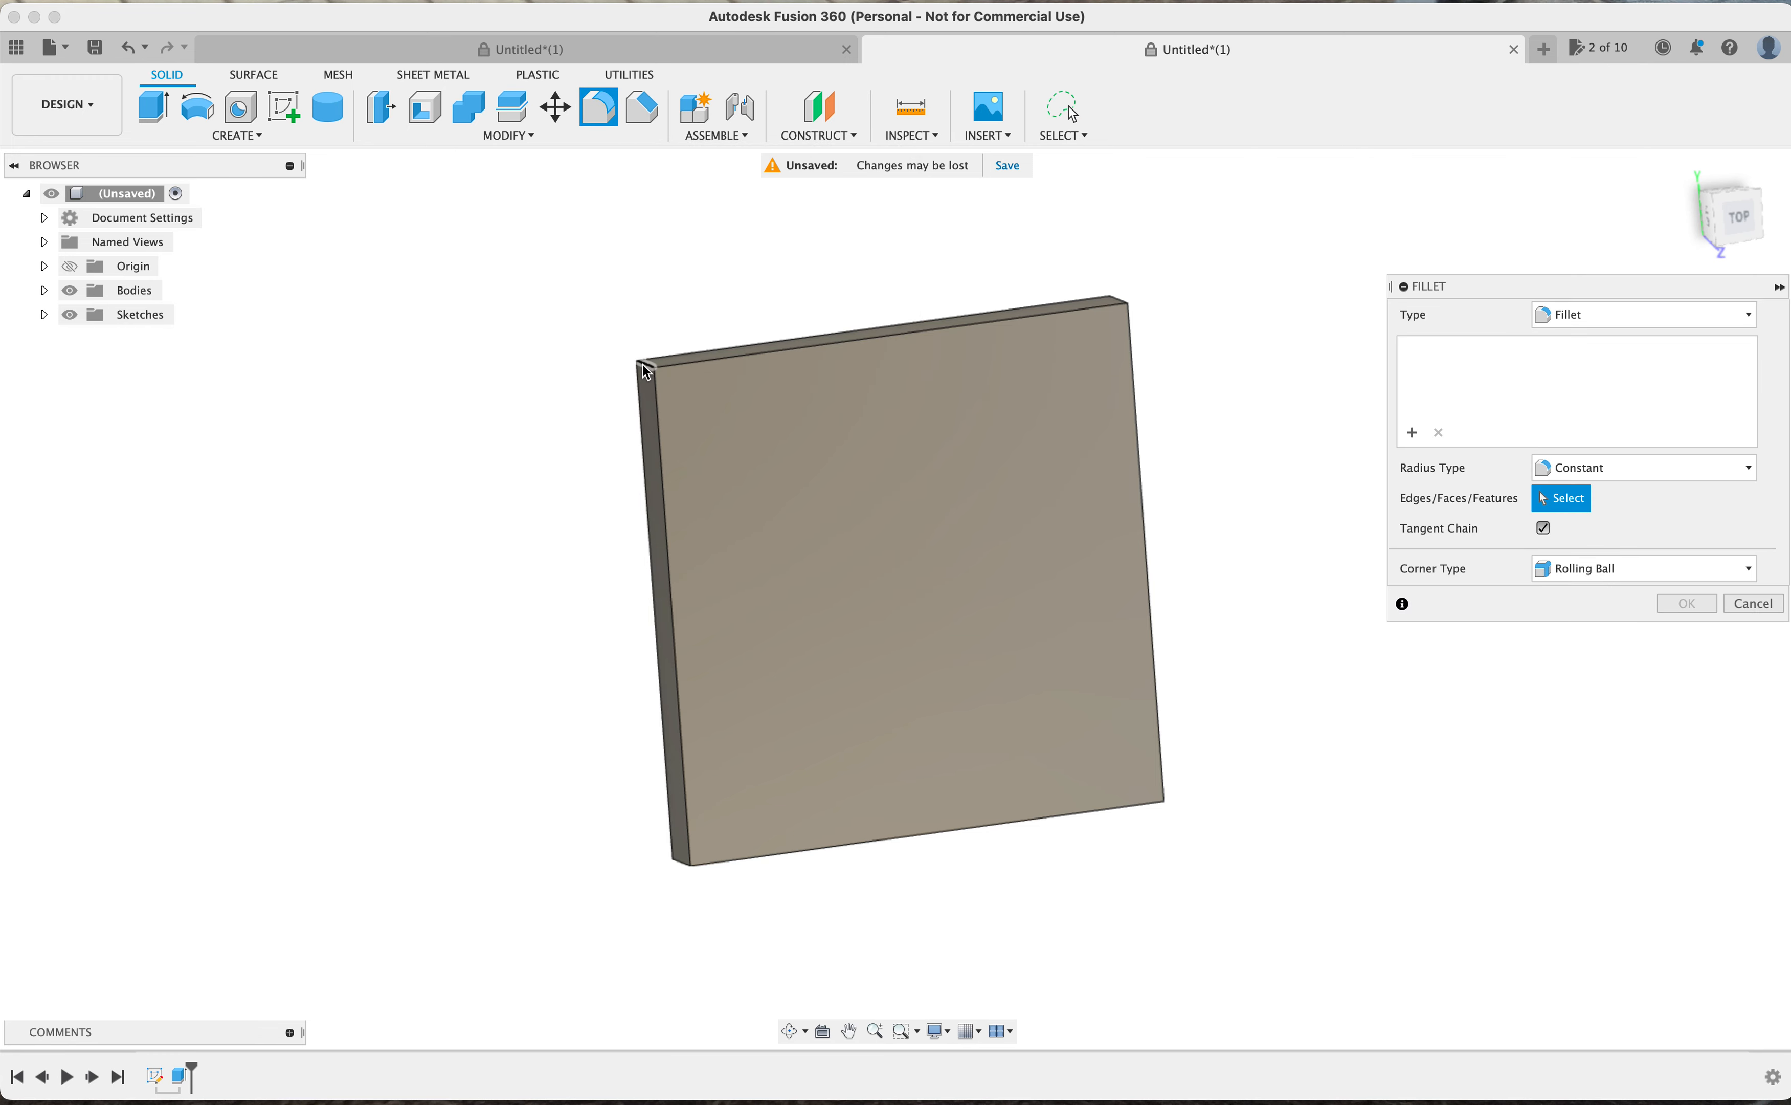
scroll(644, 368, up, 3)
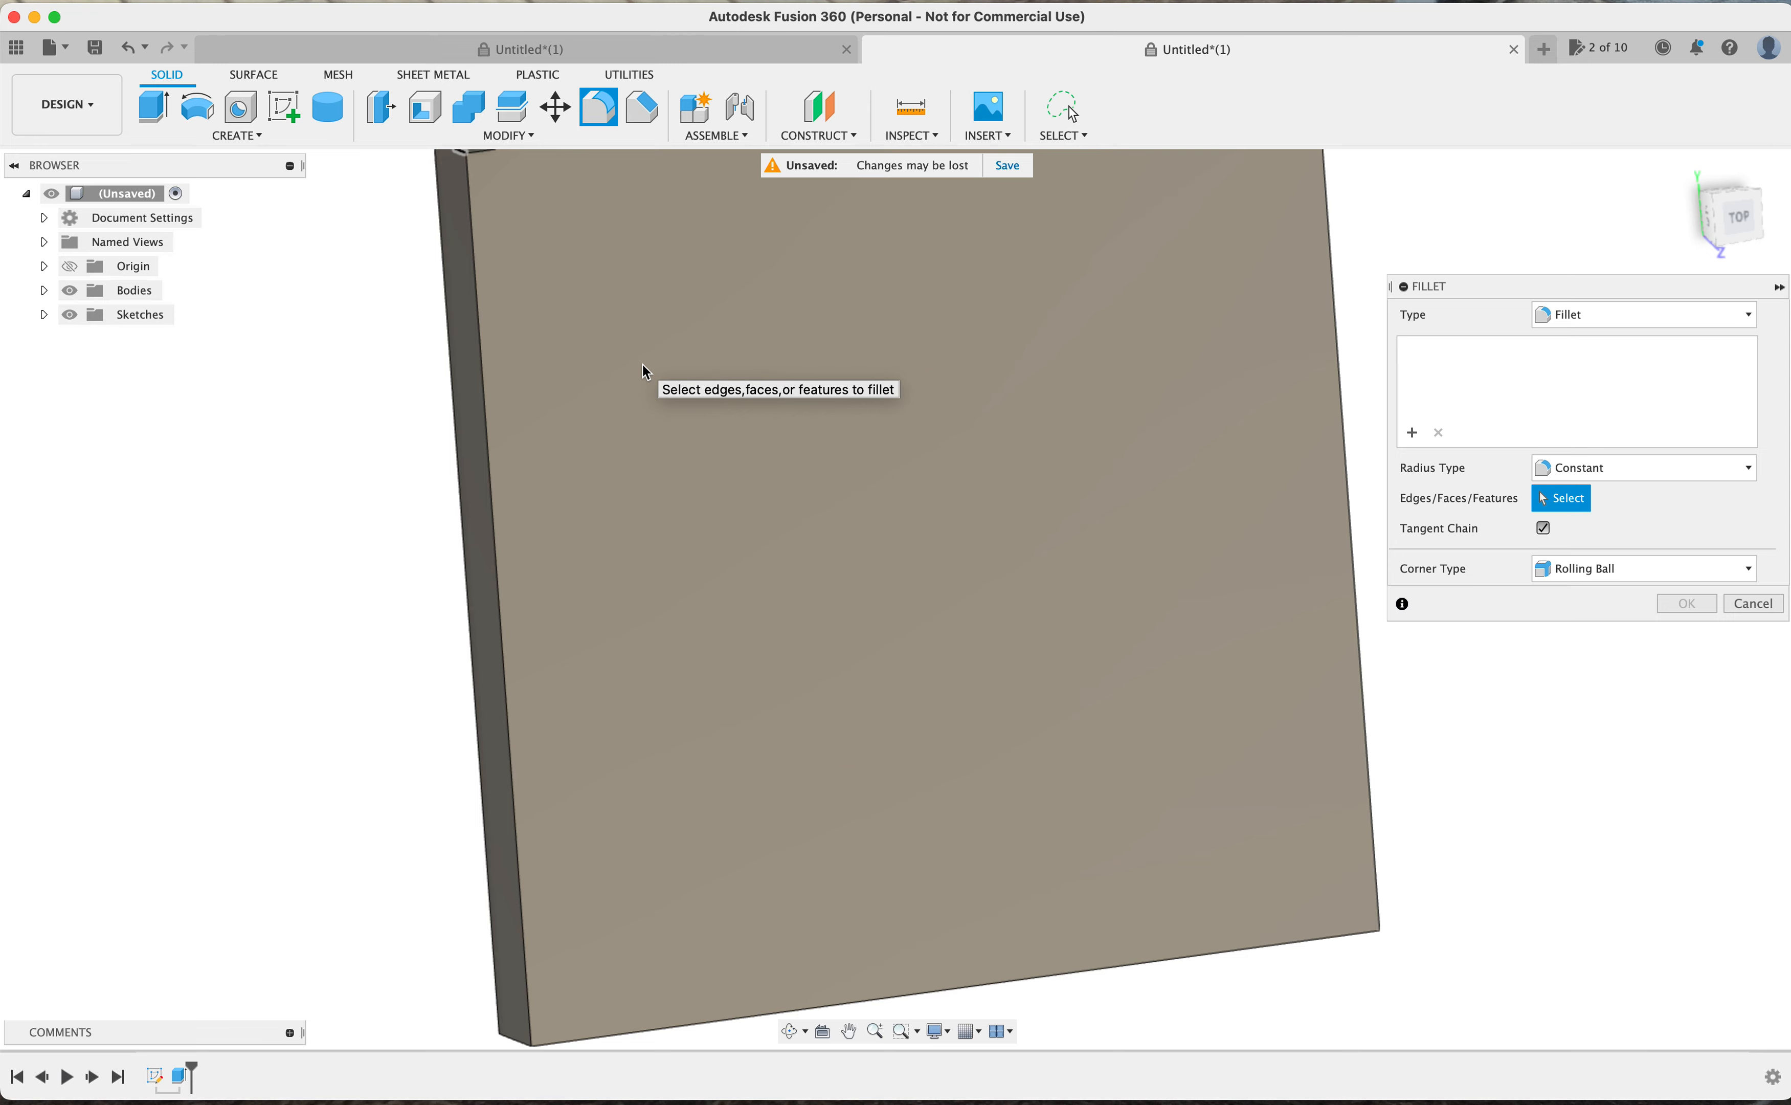
scroll(642, 363, up, 3)
scroll(642, 362, left, 3)
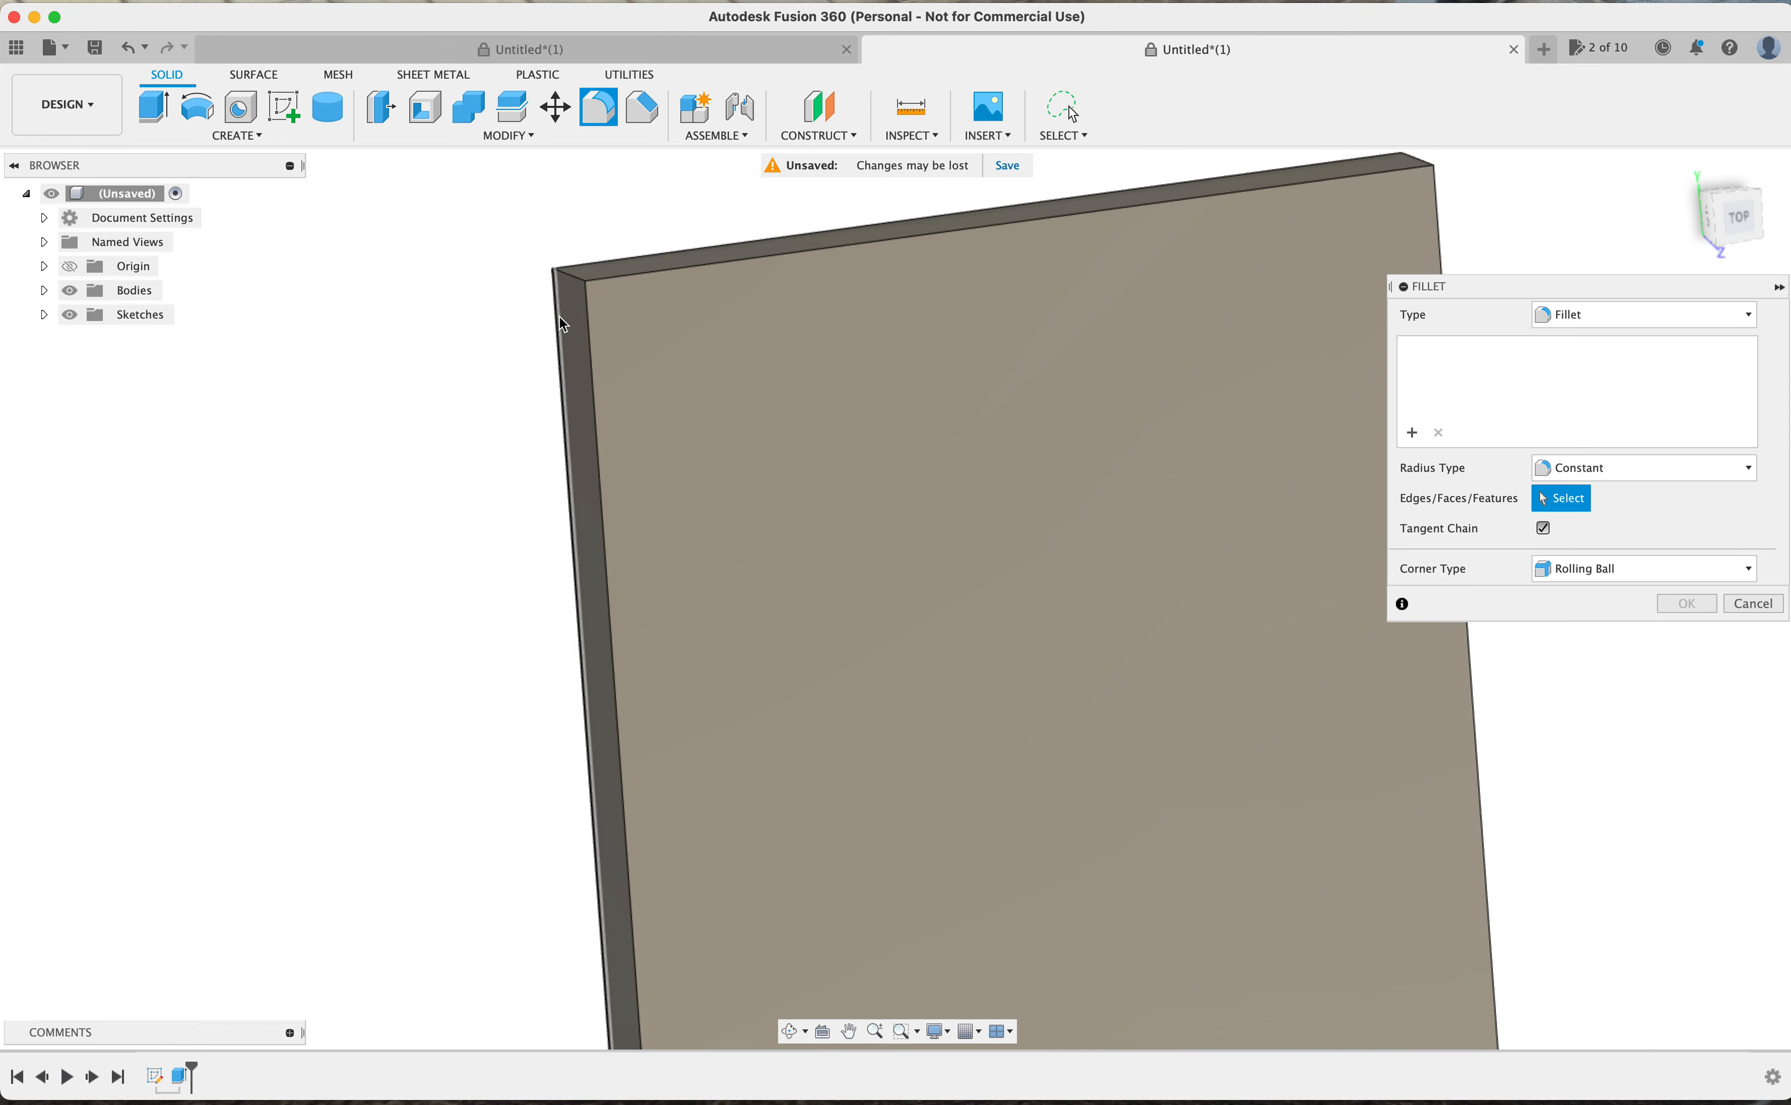
click(571, 273)
scroll(888, 304, right, 3)
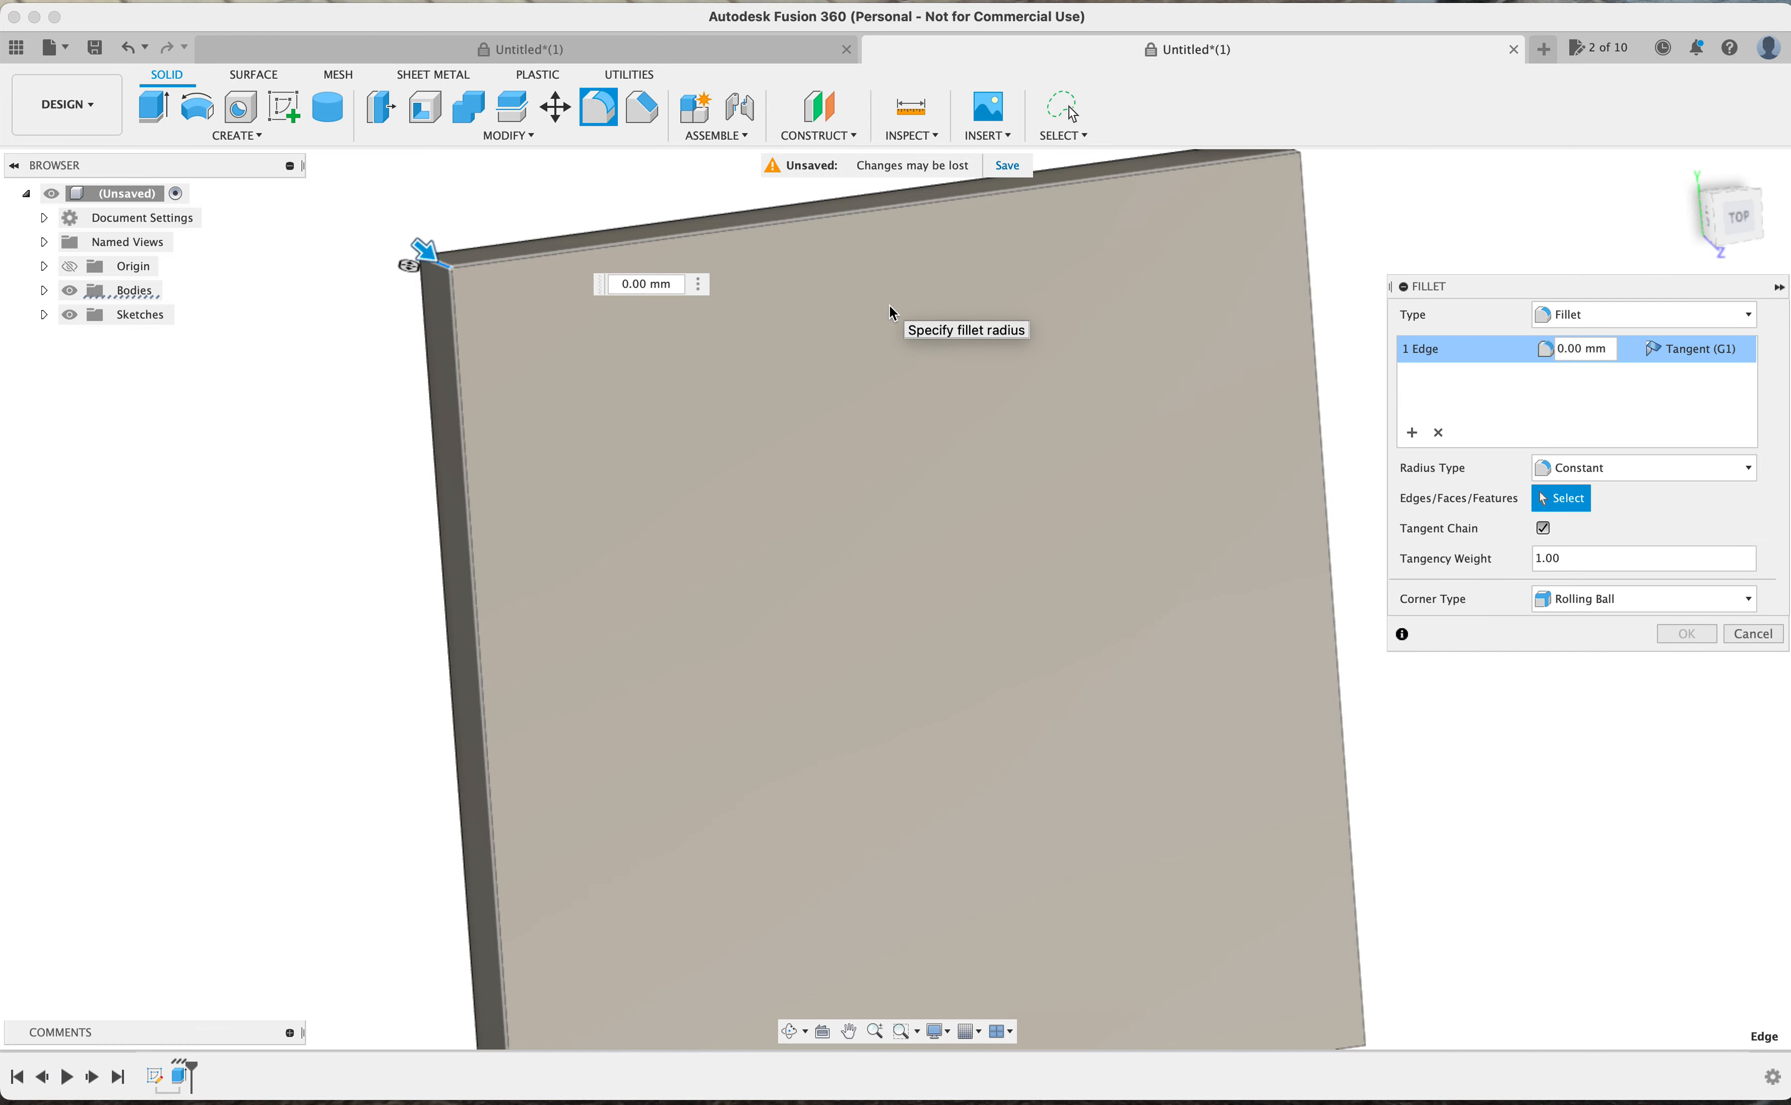
scroll(889, 304, down, 5)
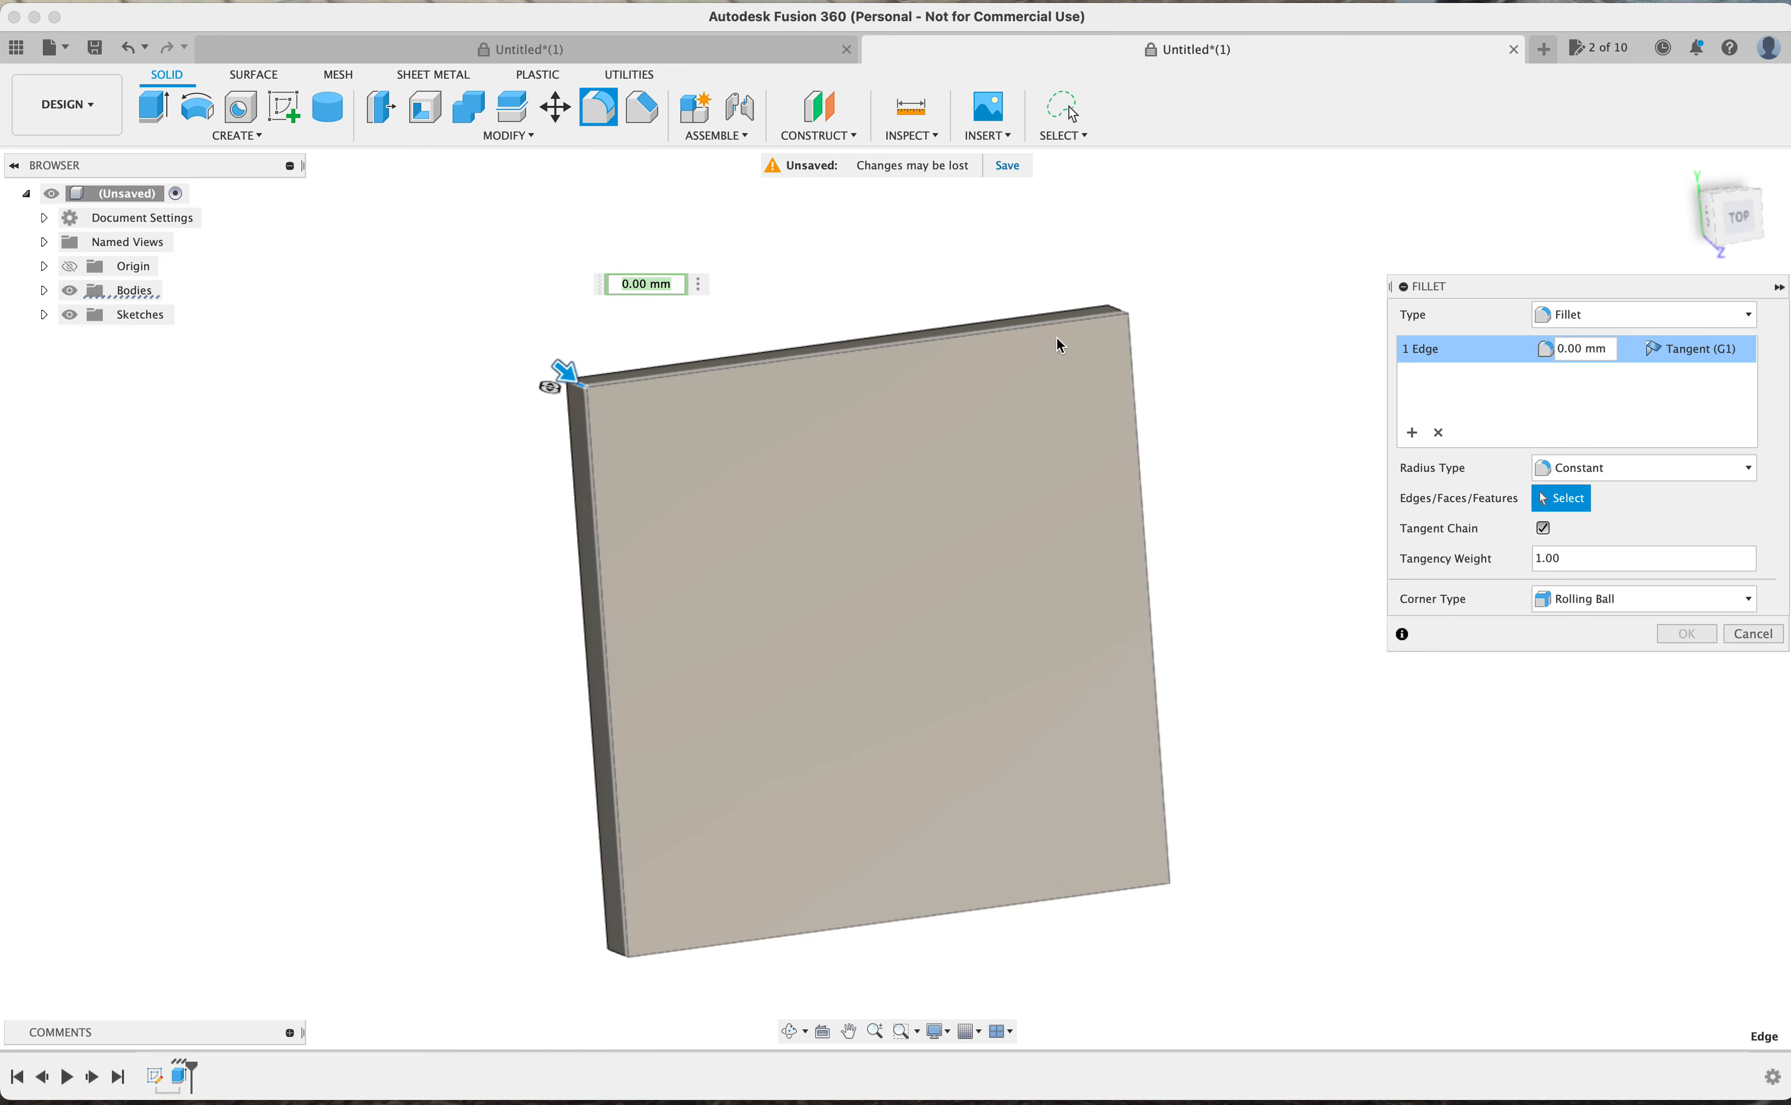
click(1117, 310)
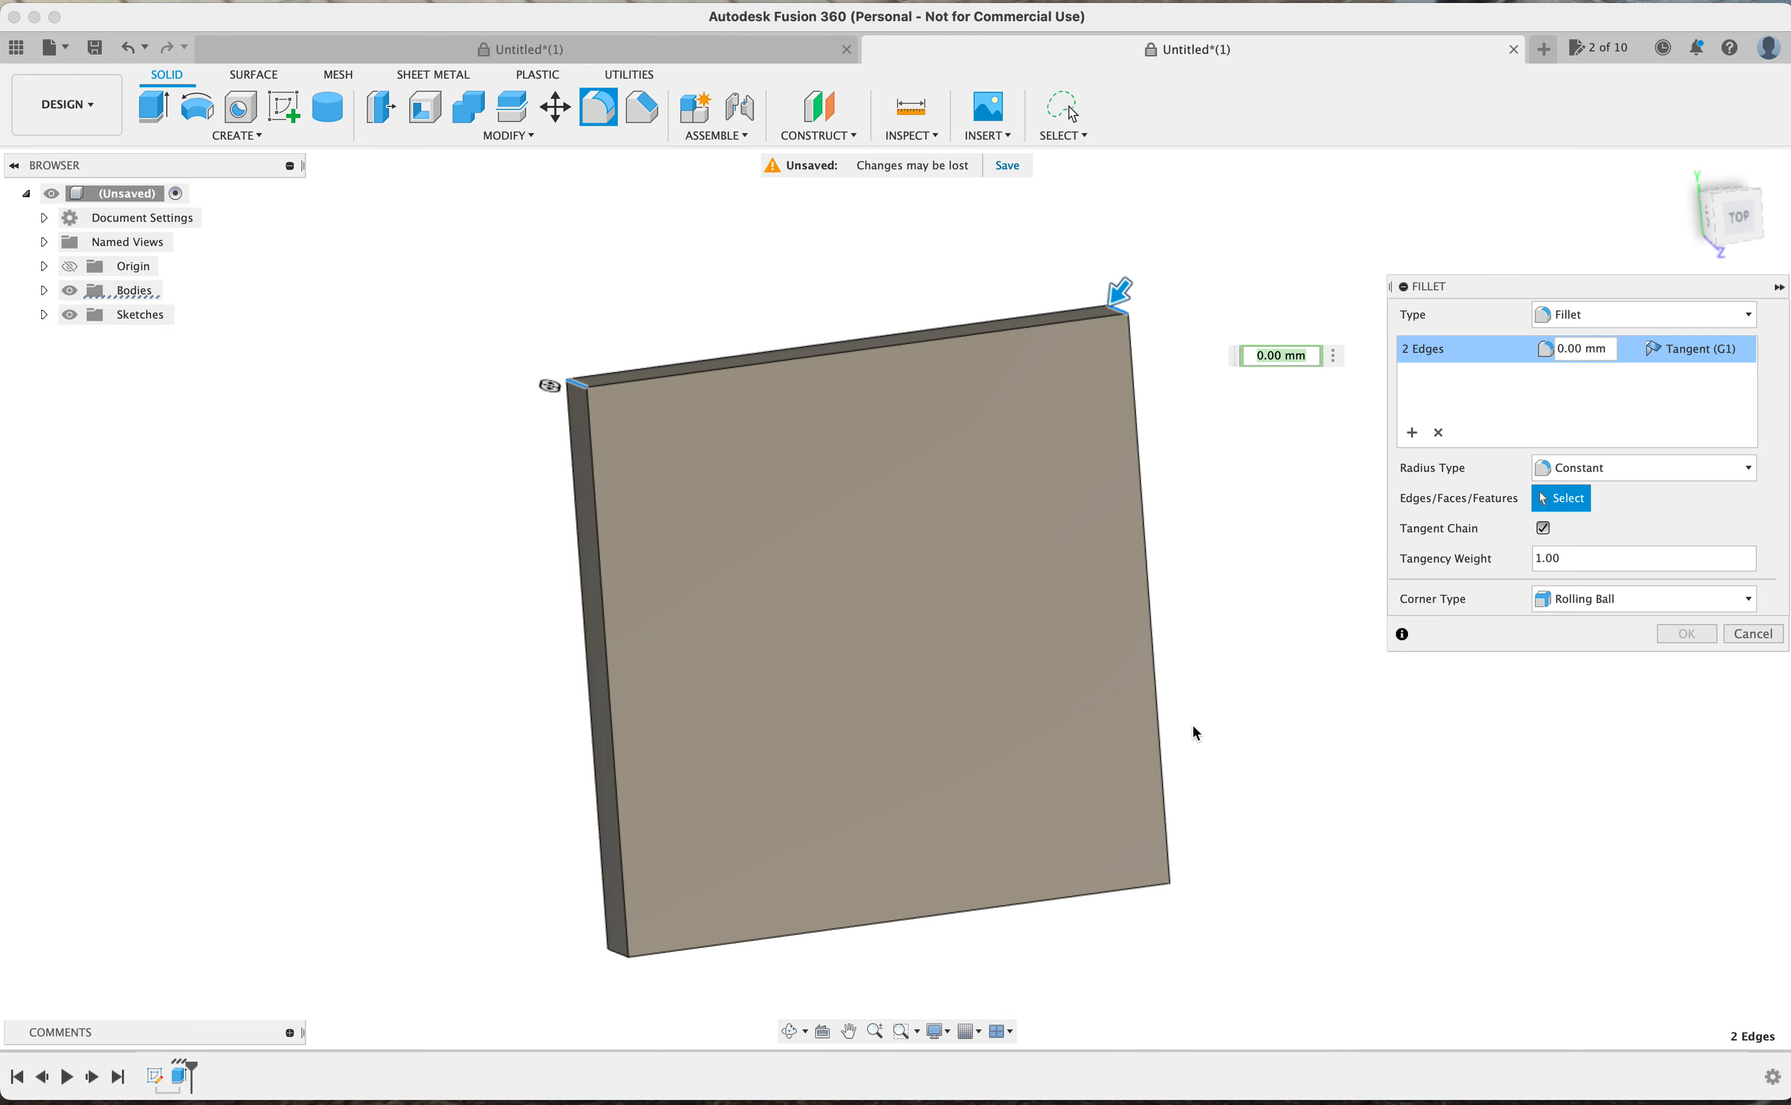
click(1155, 877)
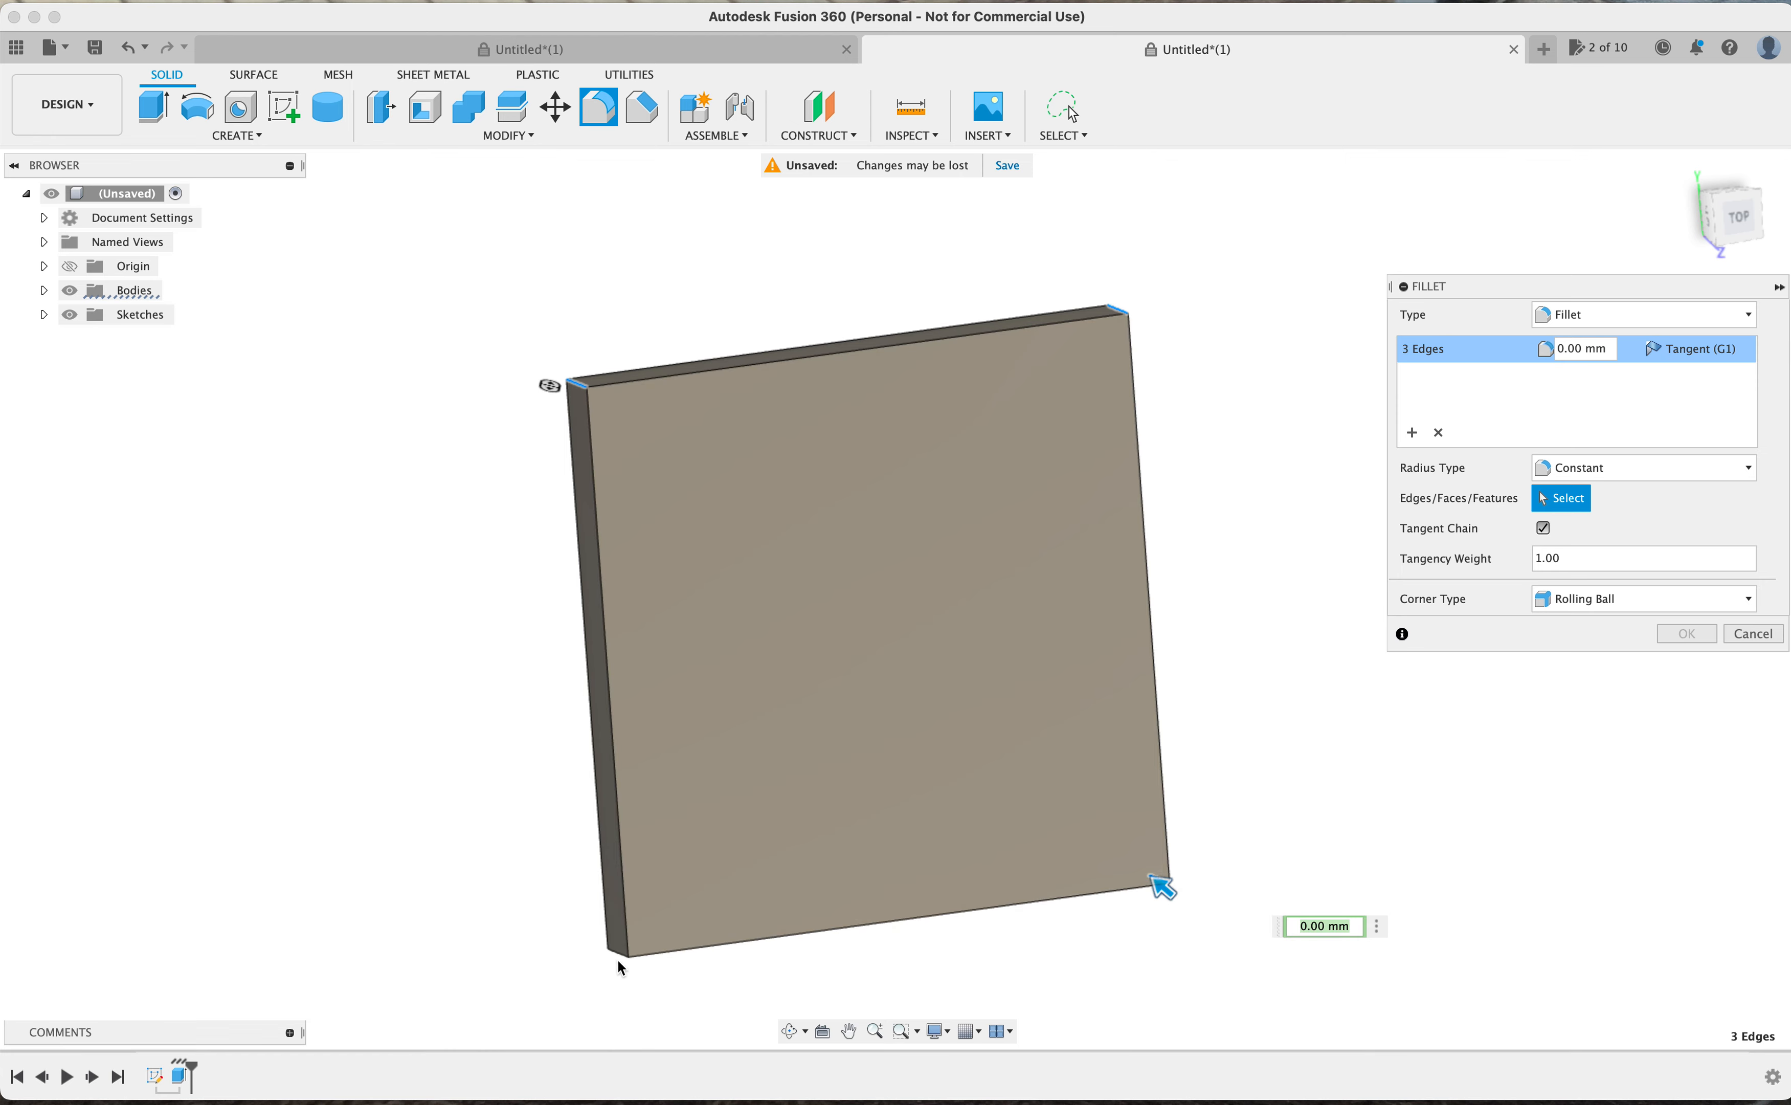
click(618, 957)
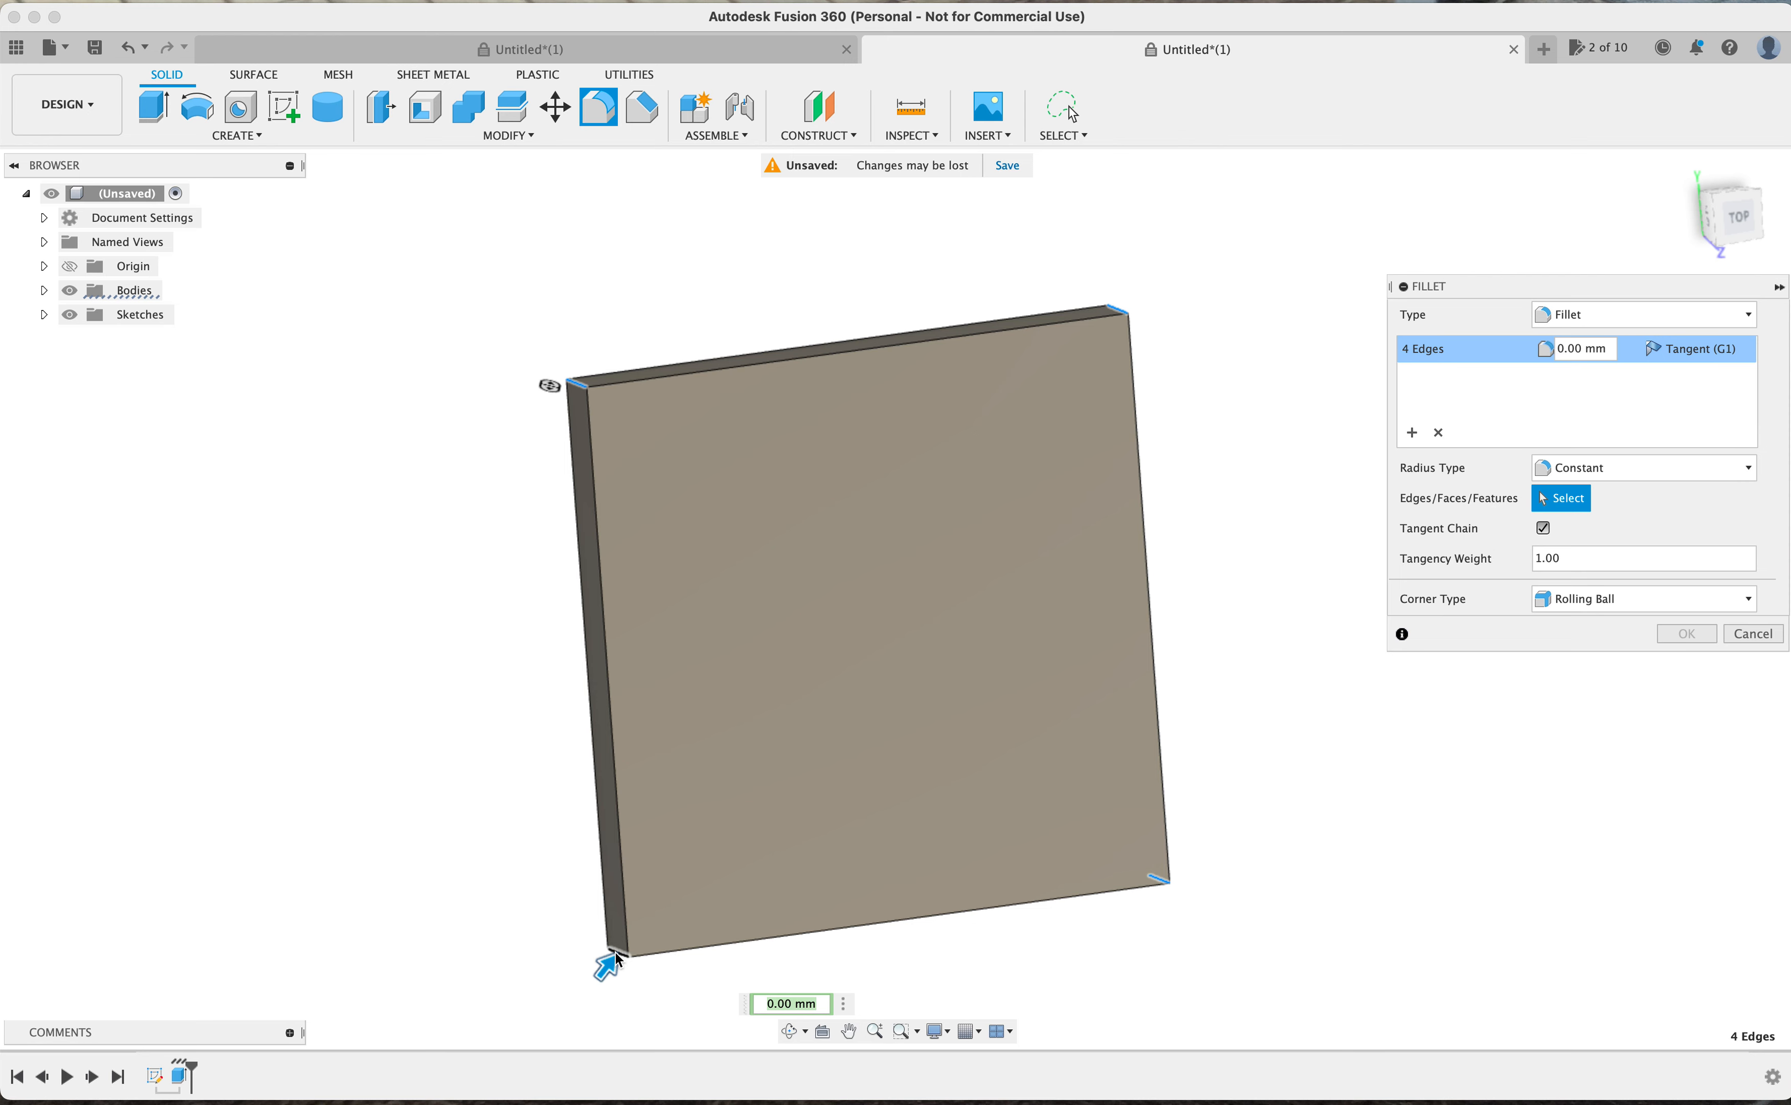
text(15)
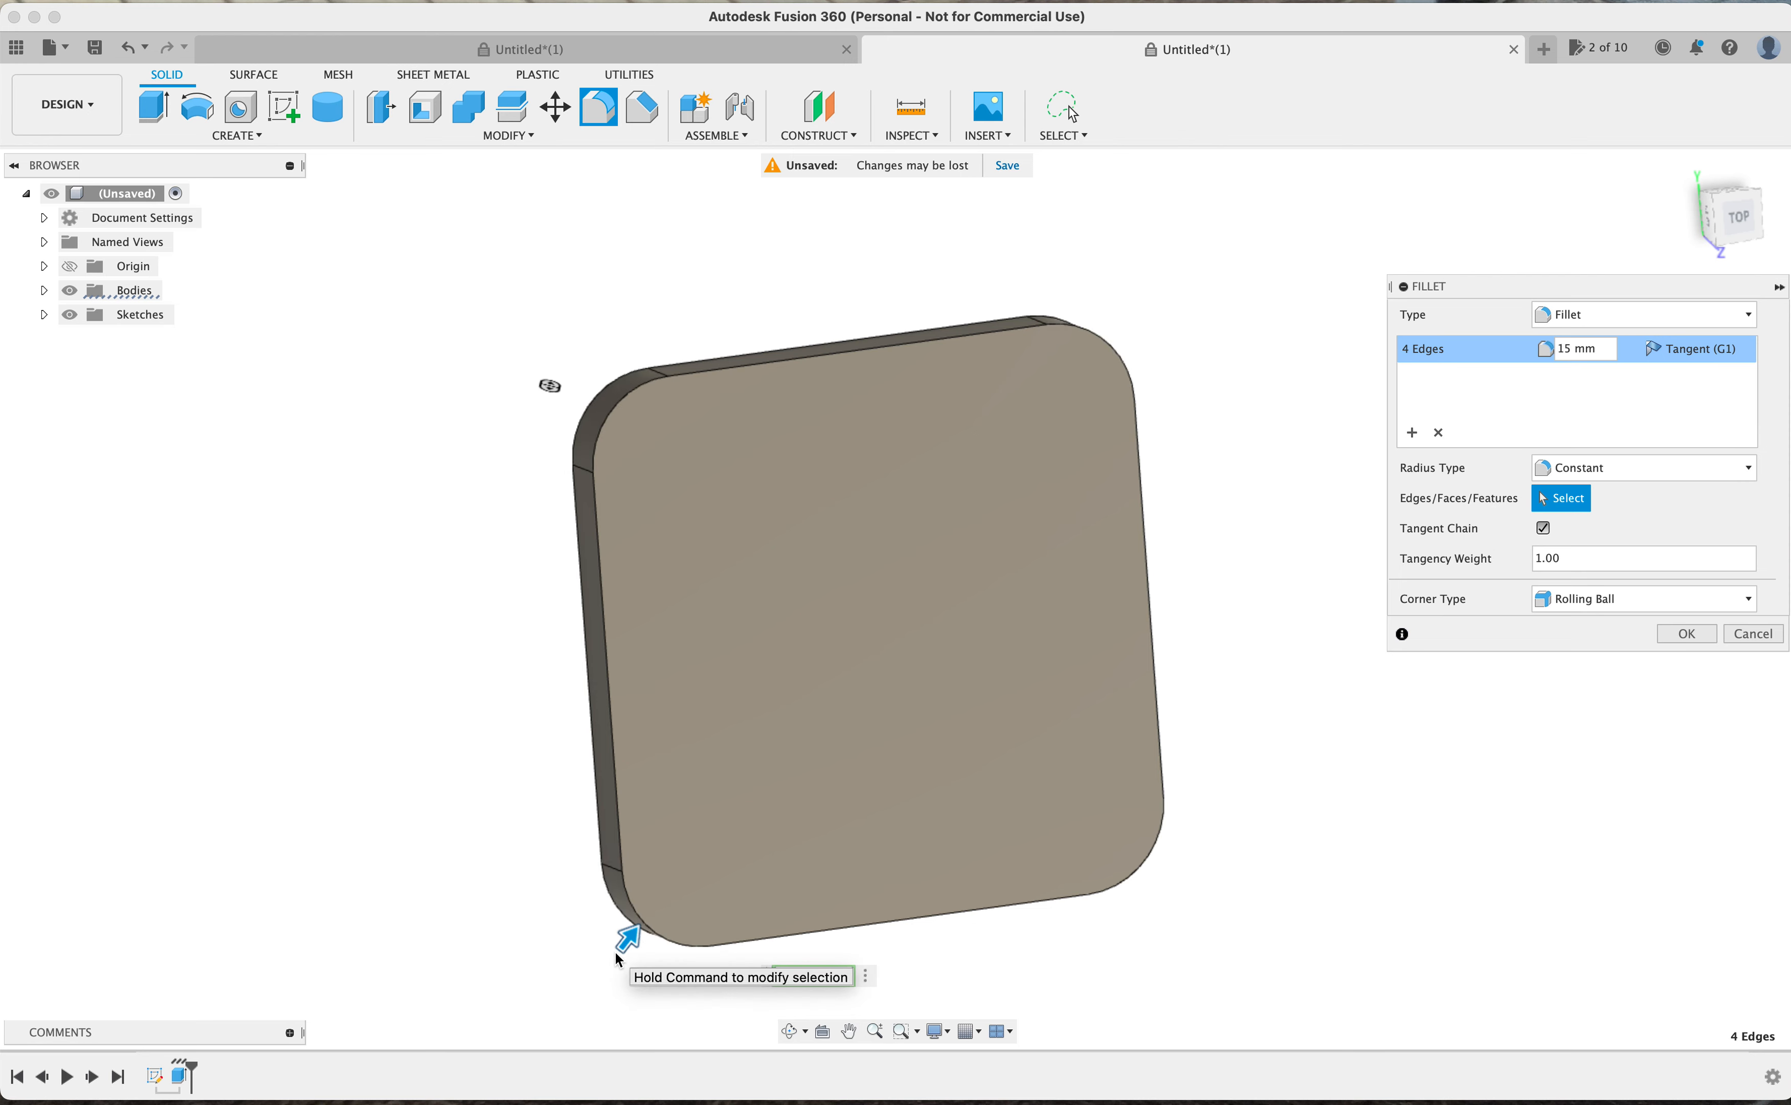
key(Return)
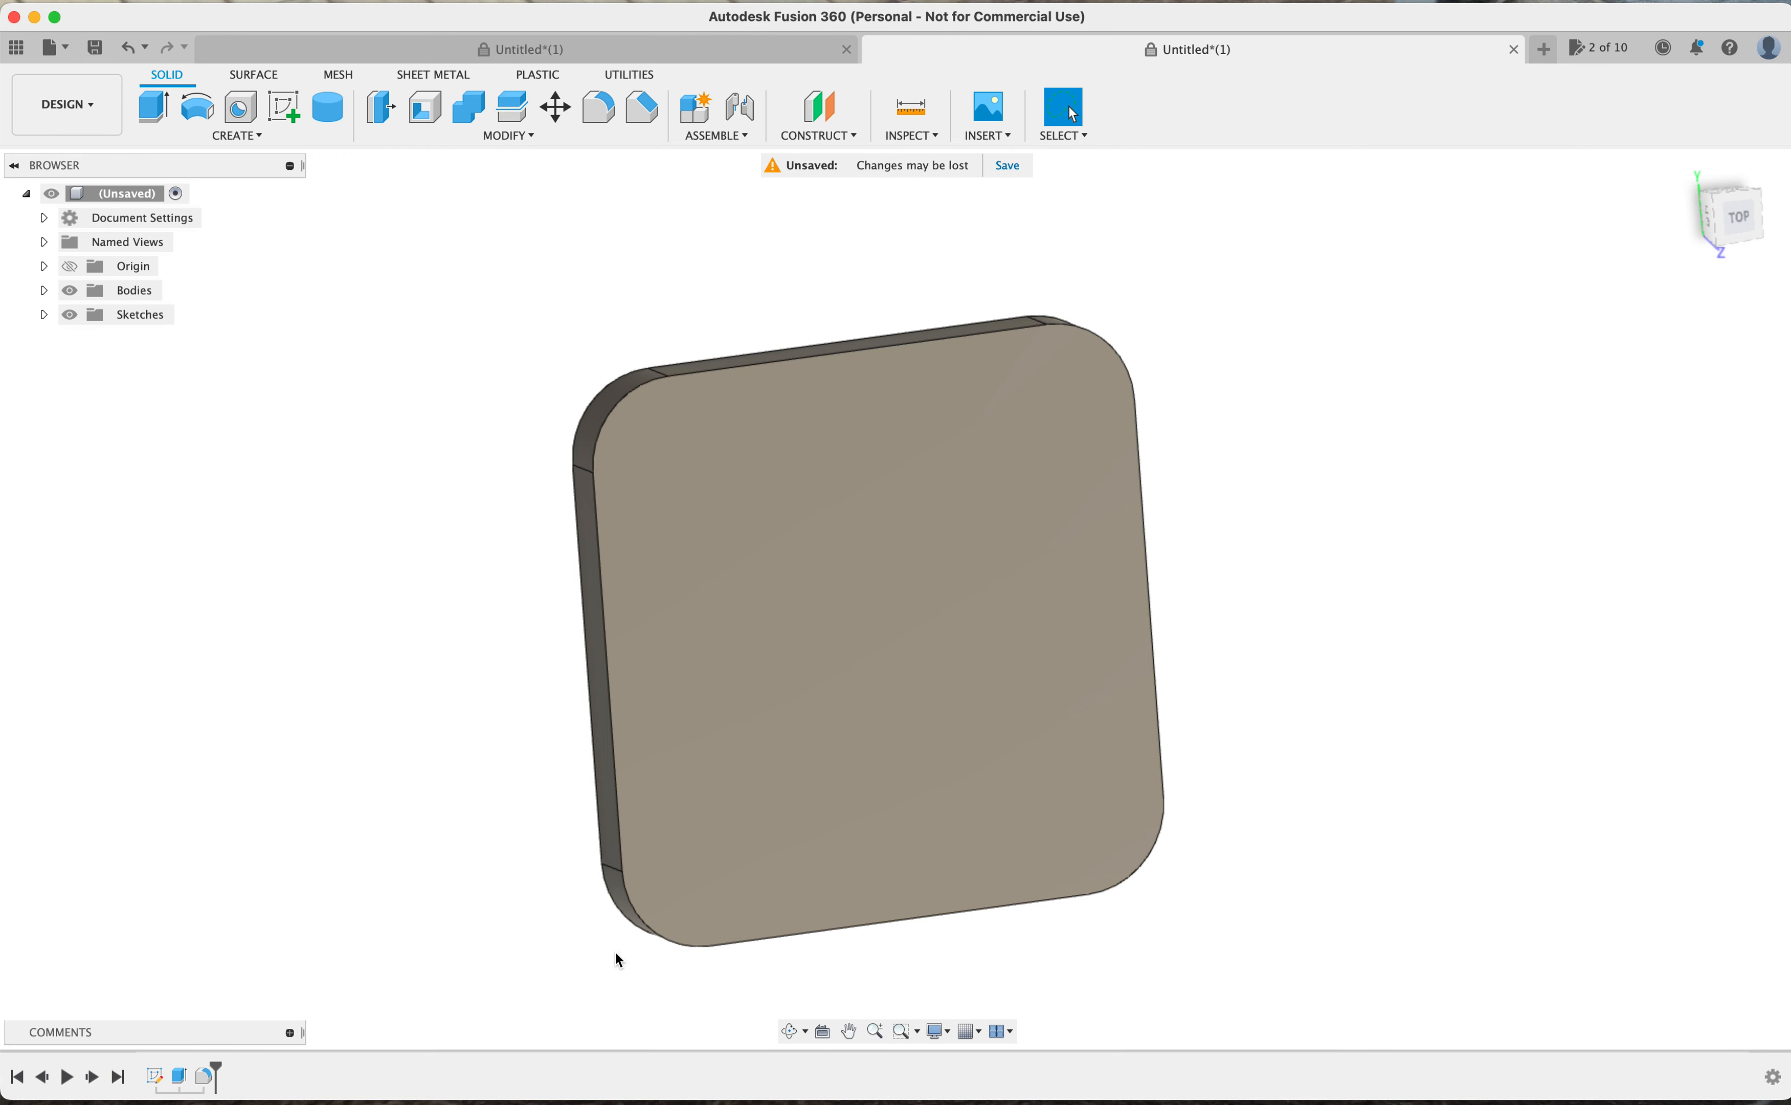
Place a simple hole on the plate's top face with a depth of 10 mm and a diameter of 12 mm
click(1739, 222)
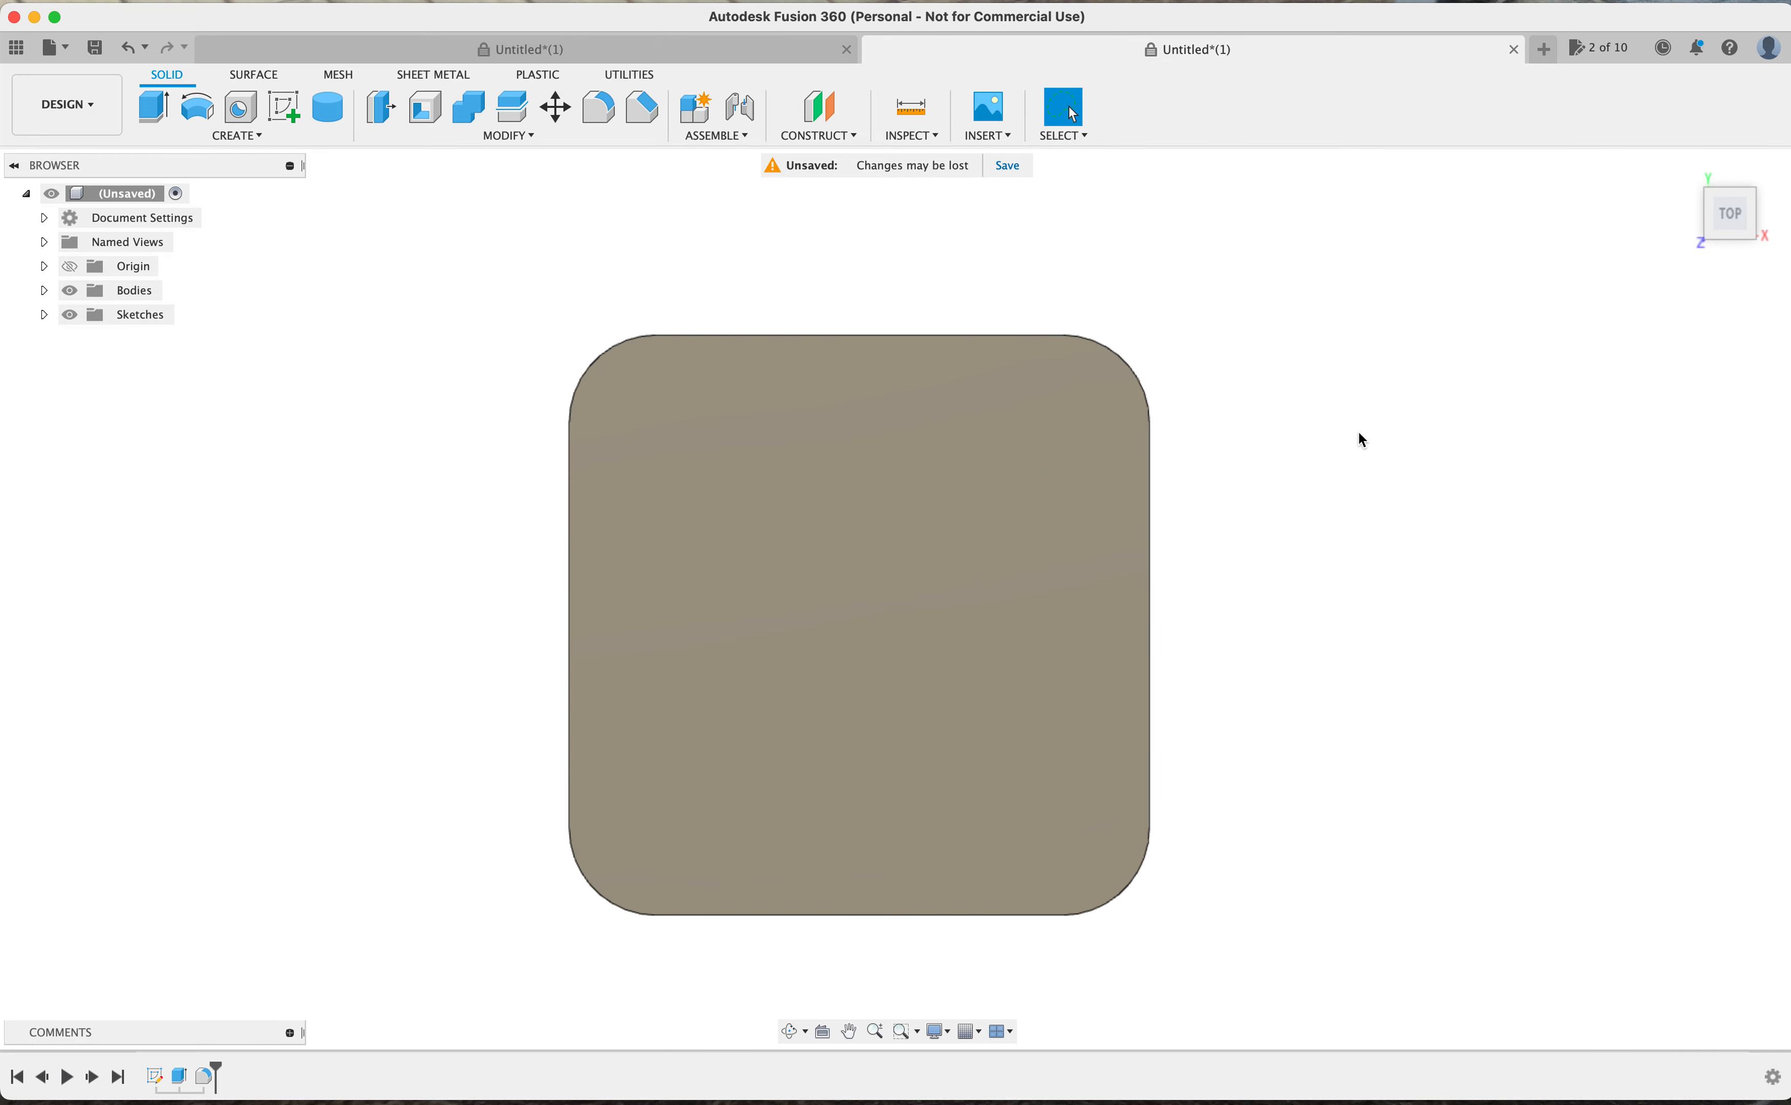
key(h)
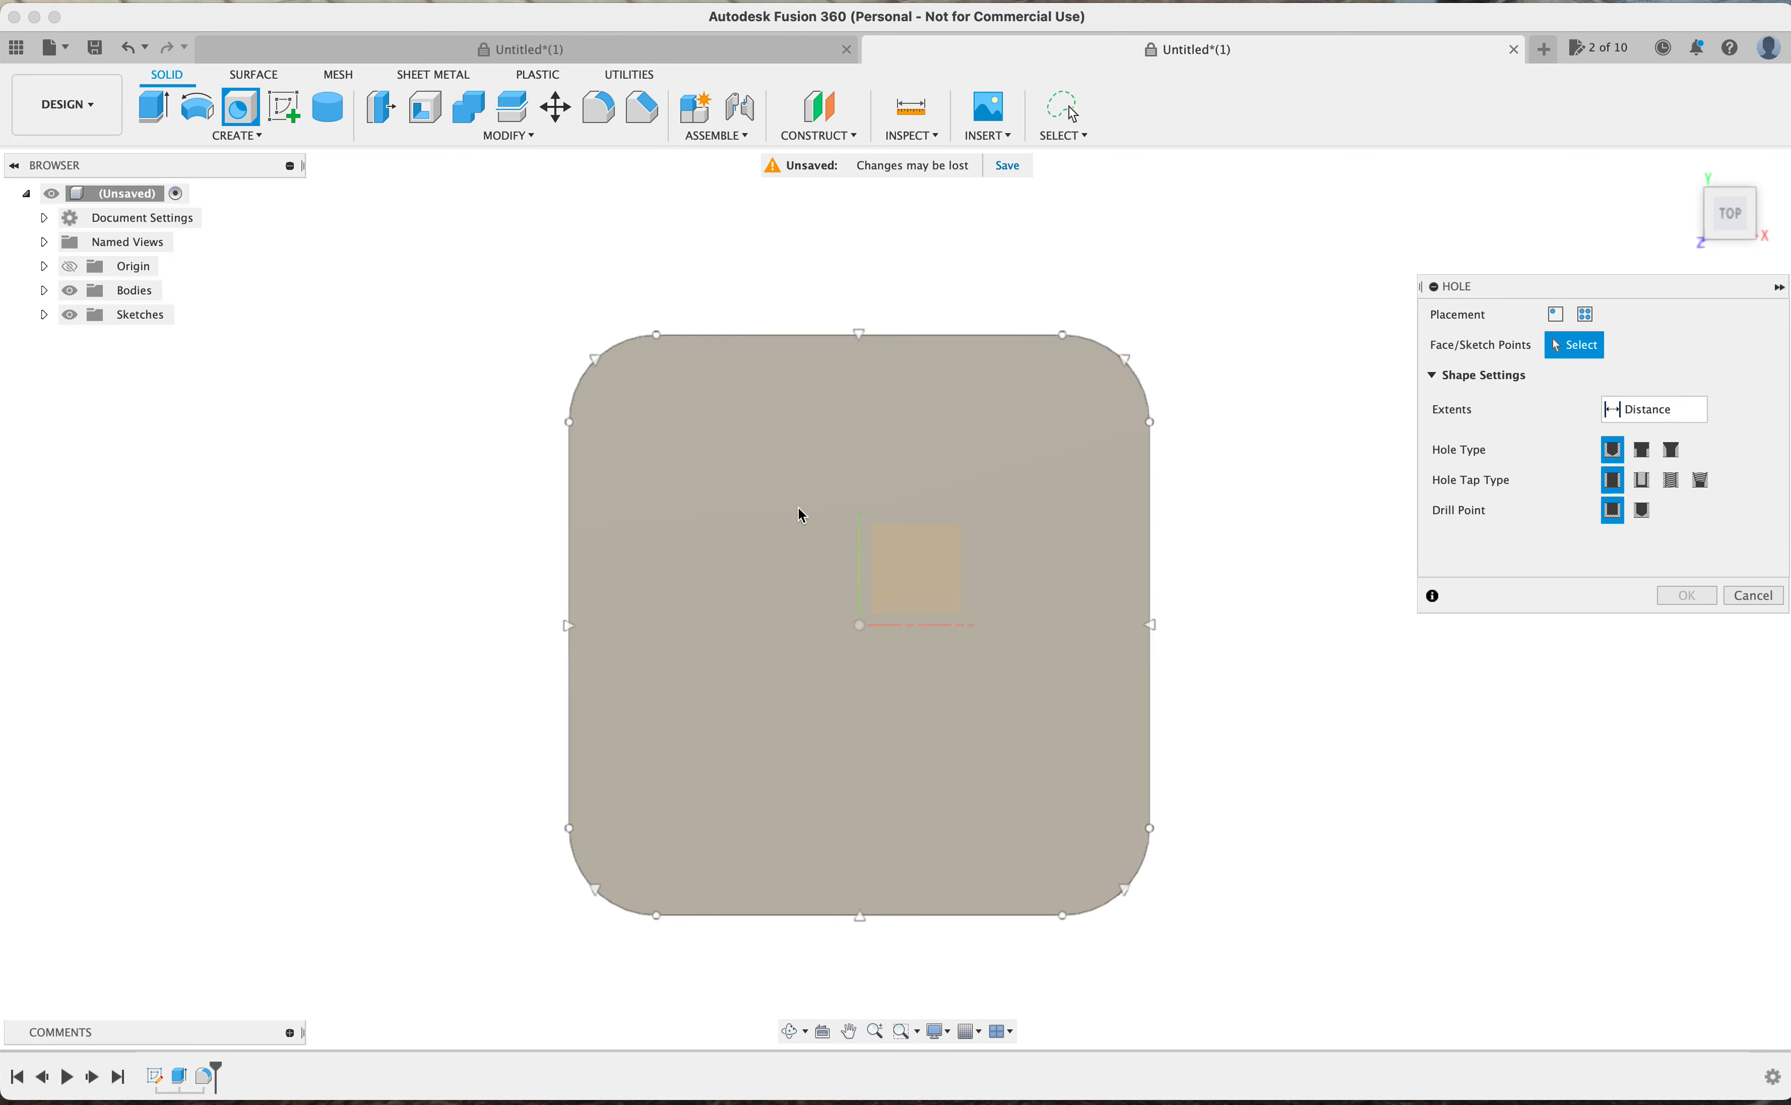
click(774, 555)
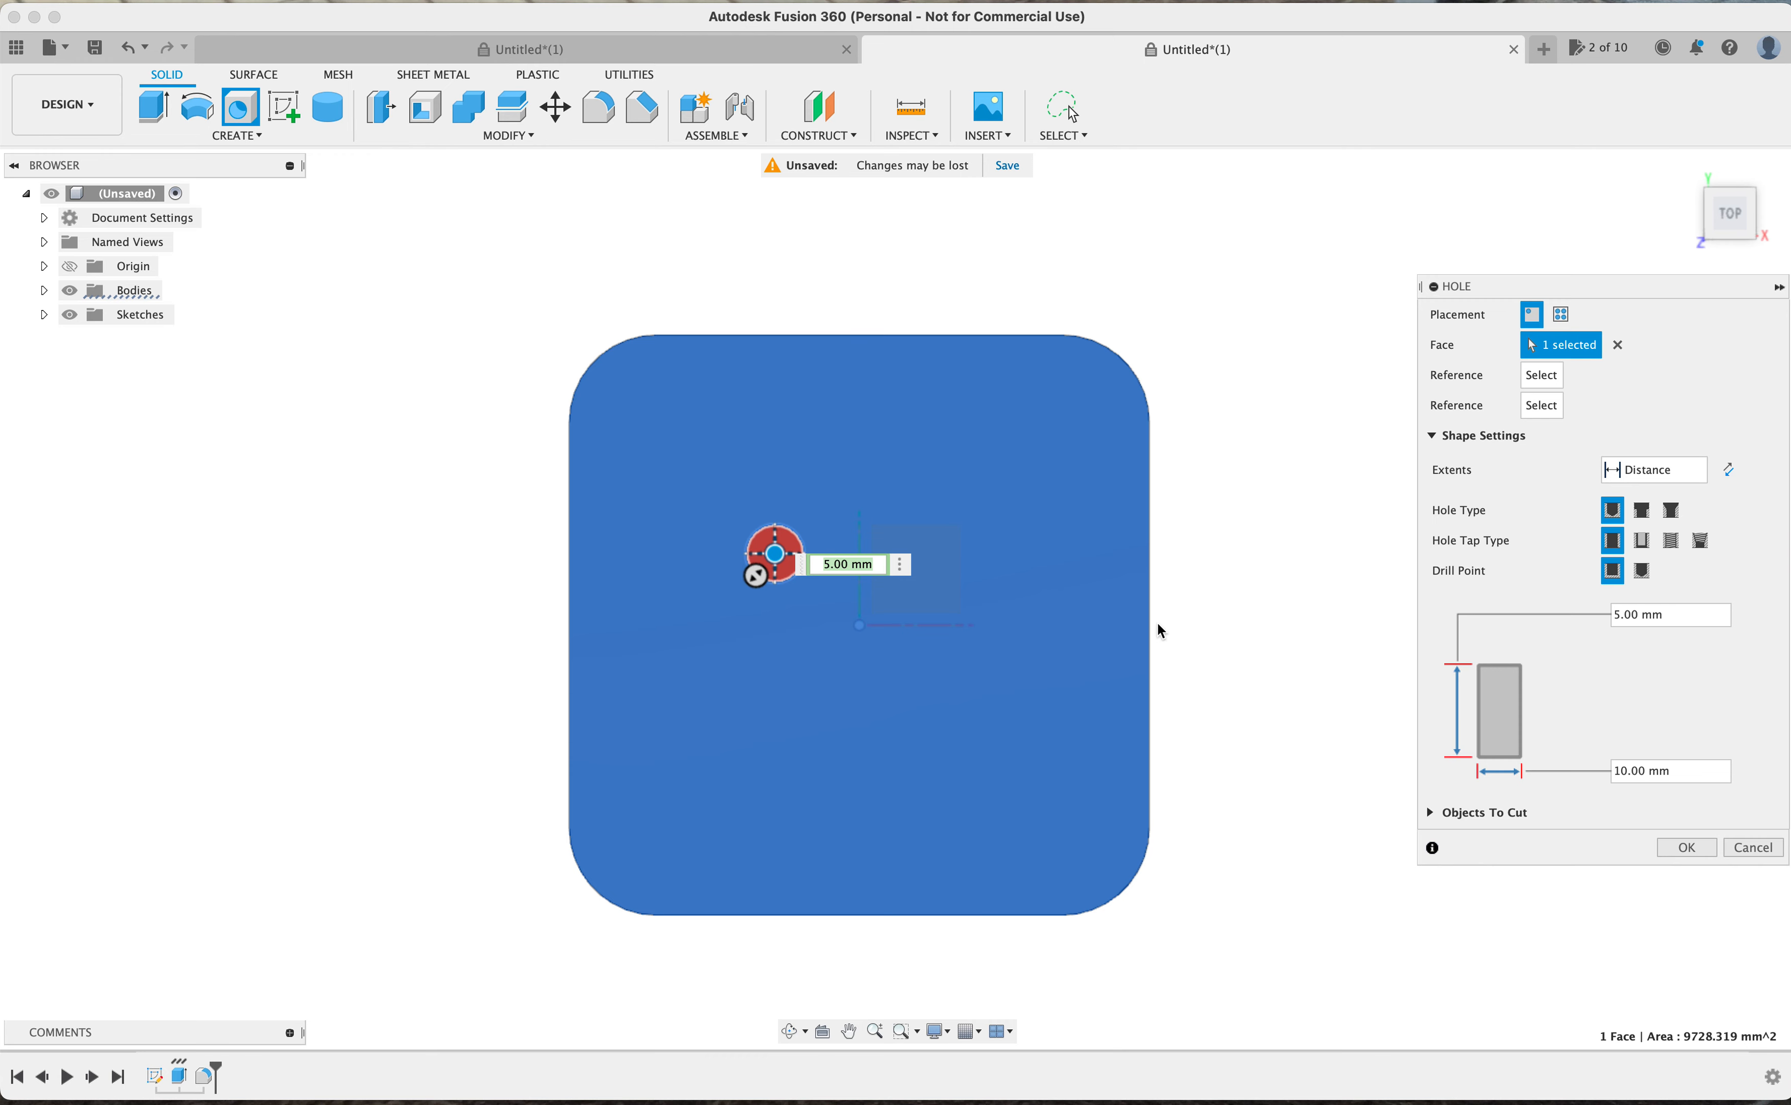
click(1618, 620)
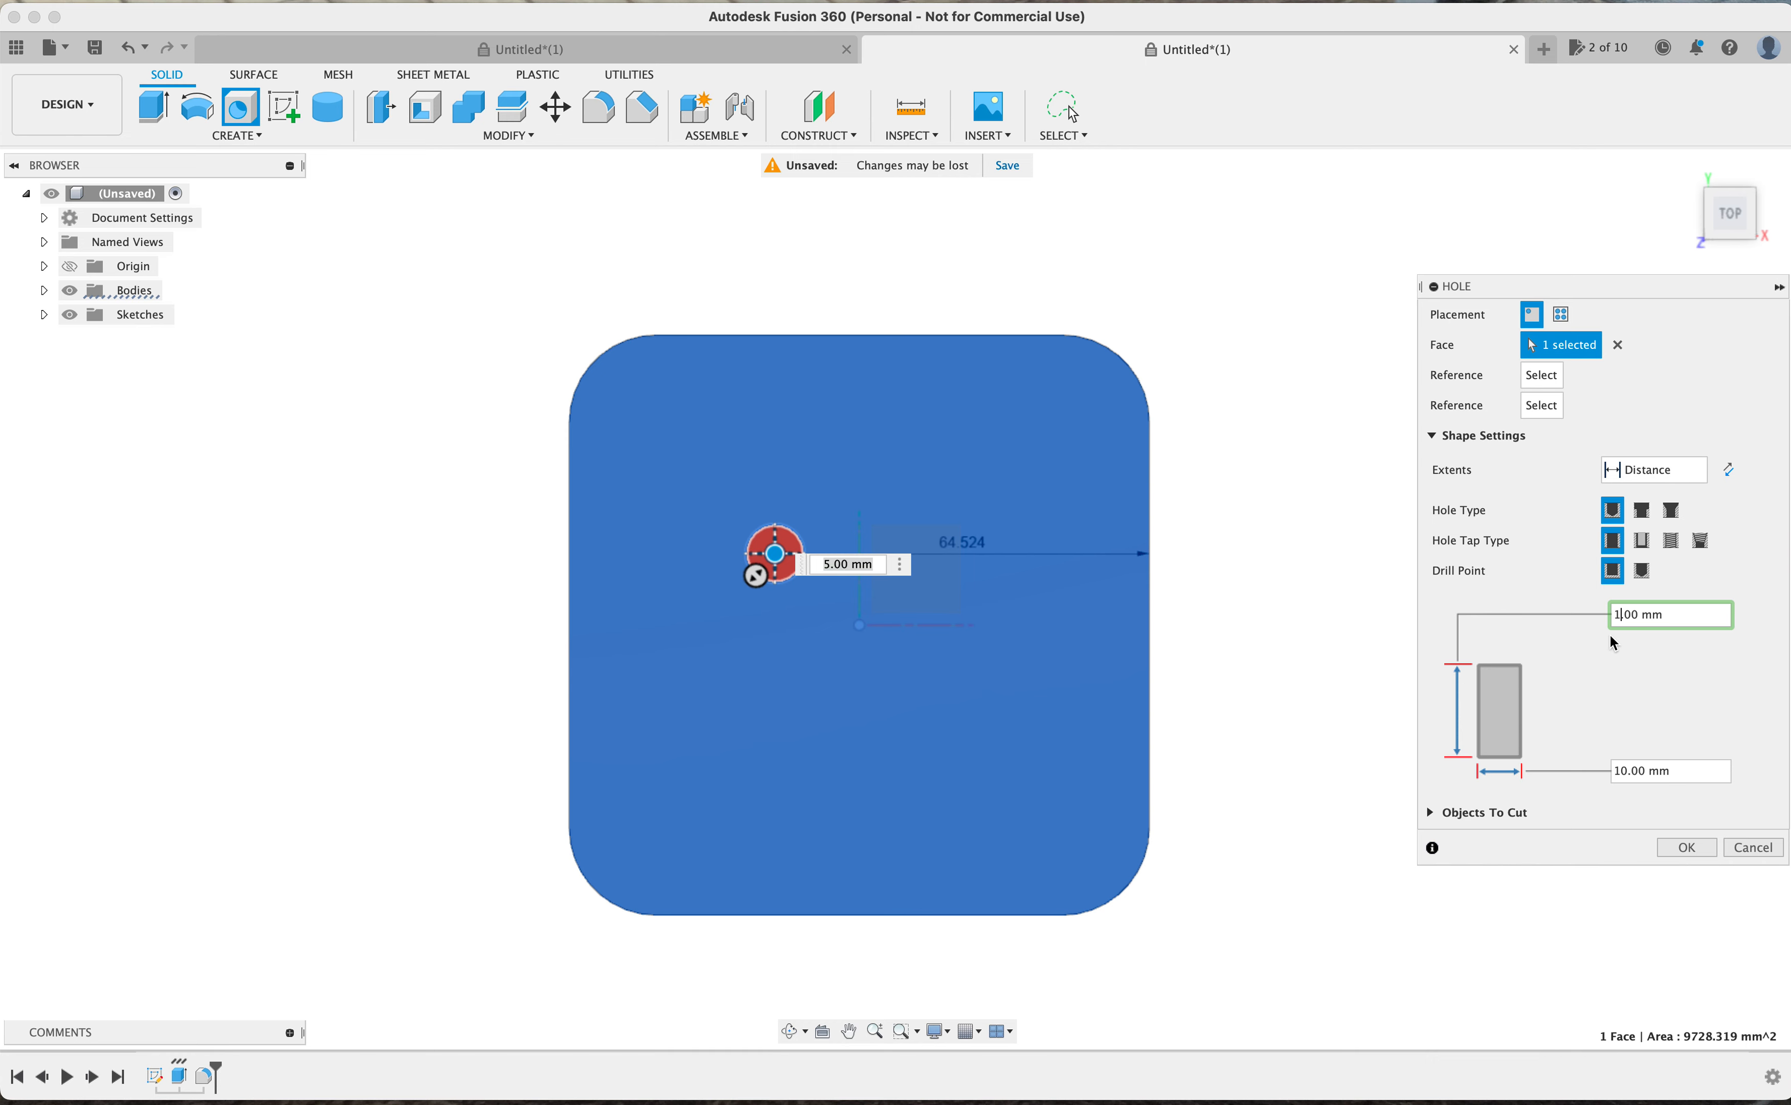
key(Return)
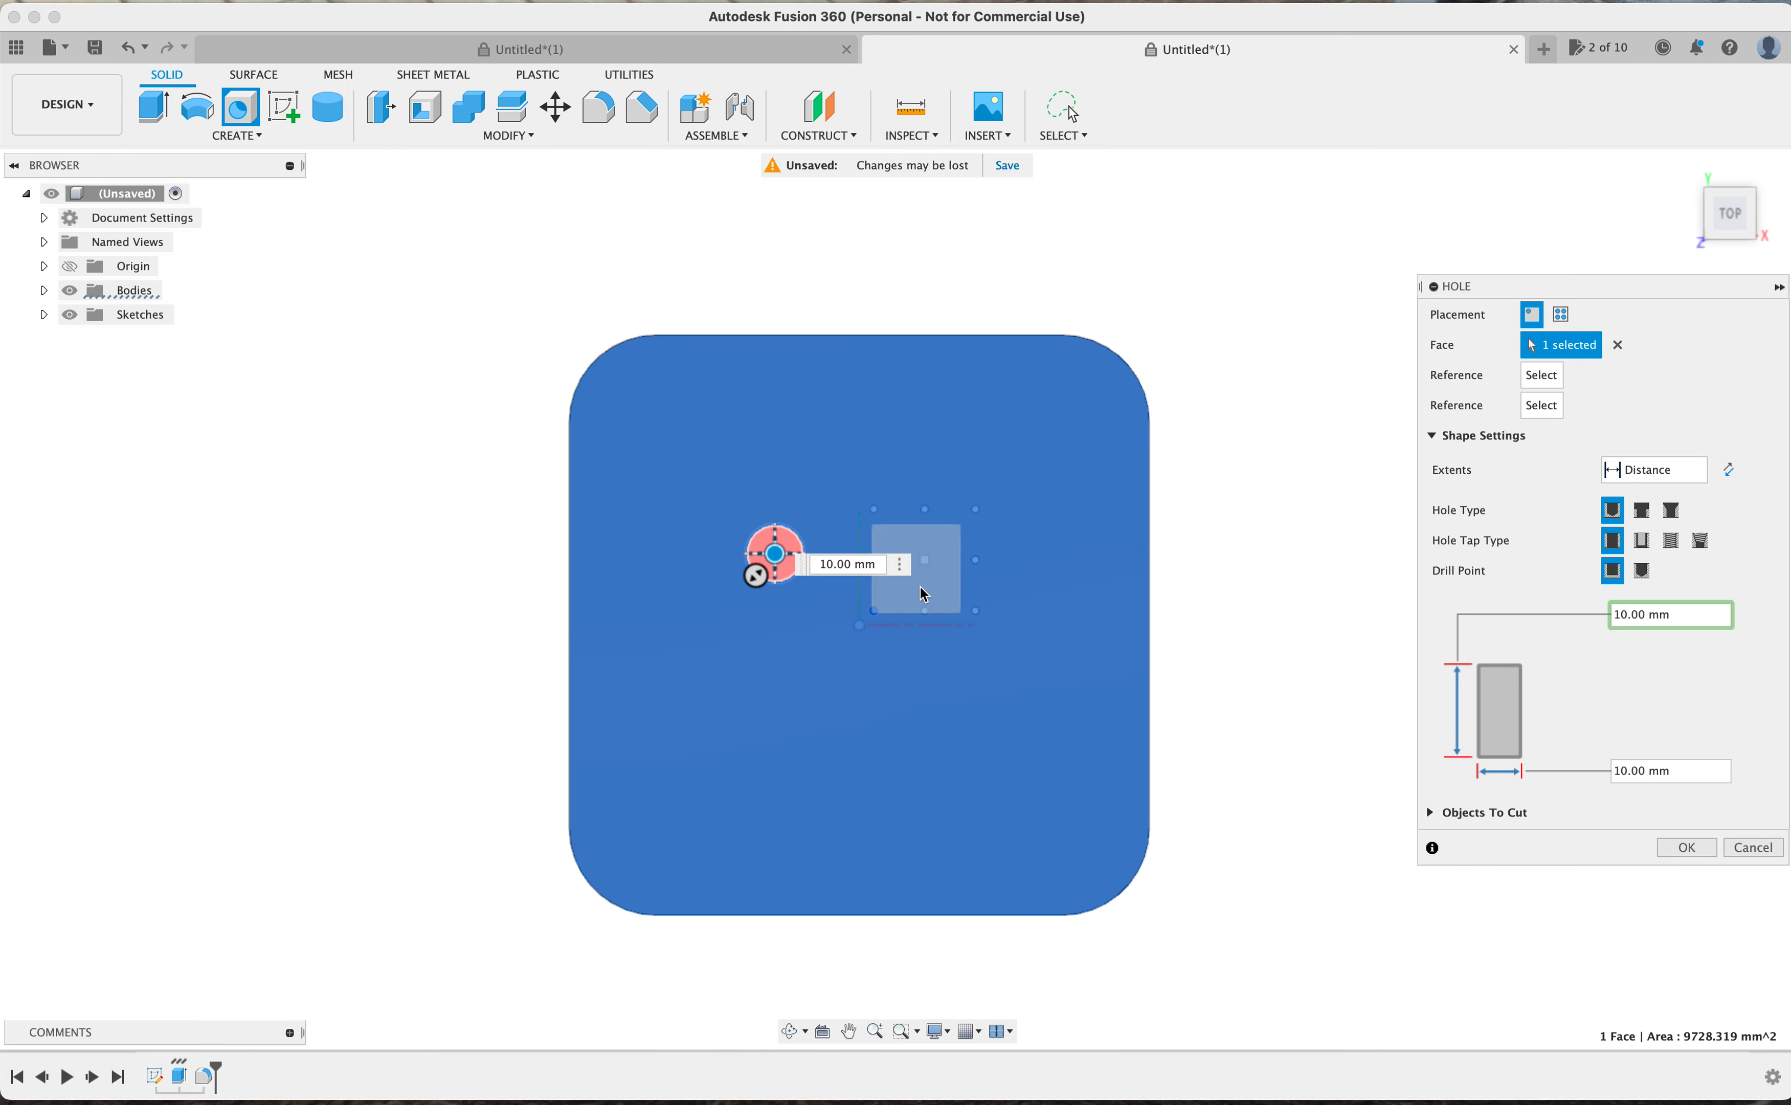
click(1629, 772)
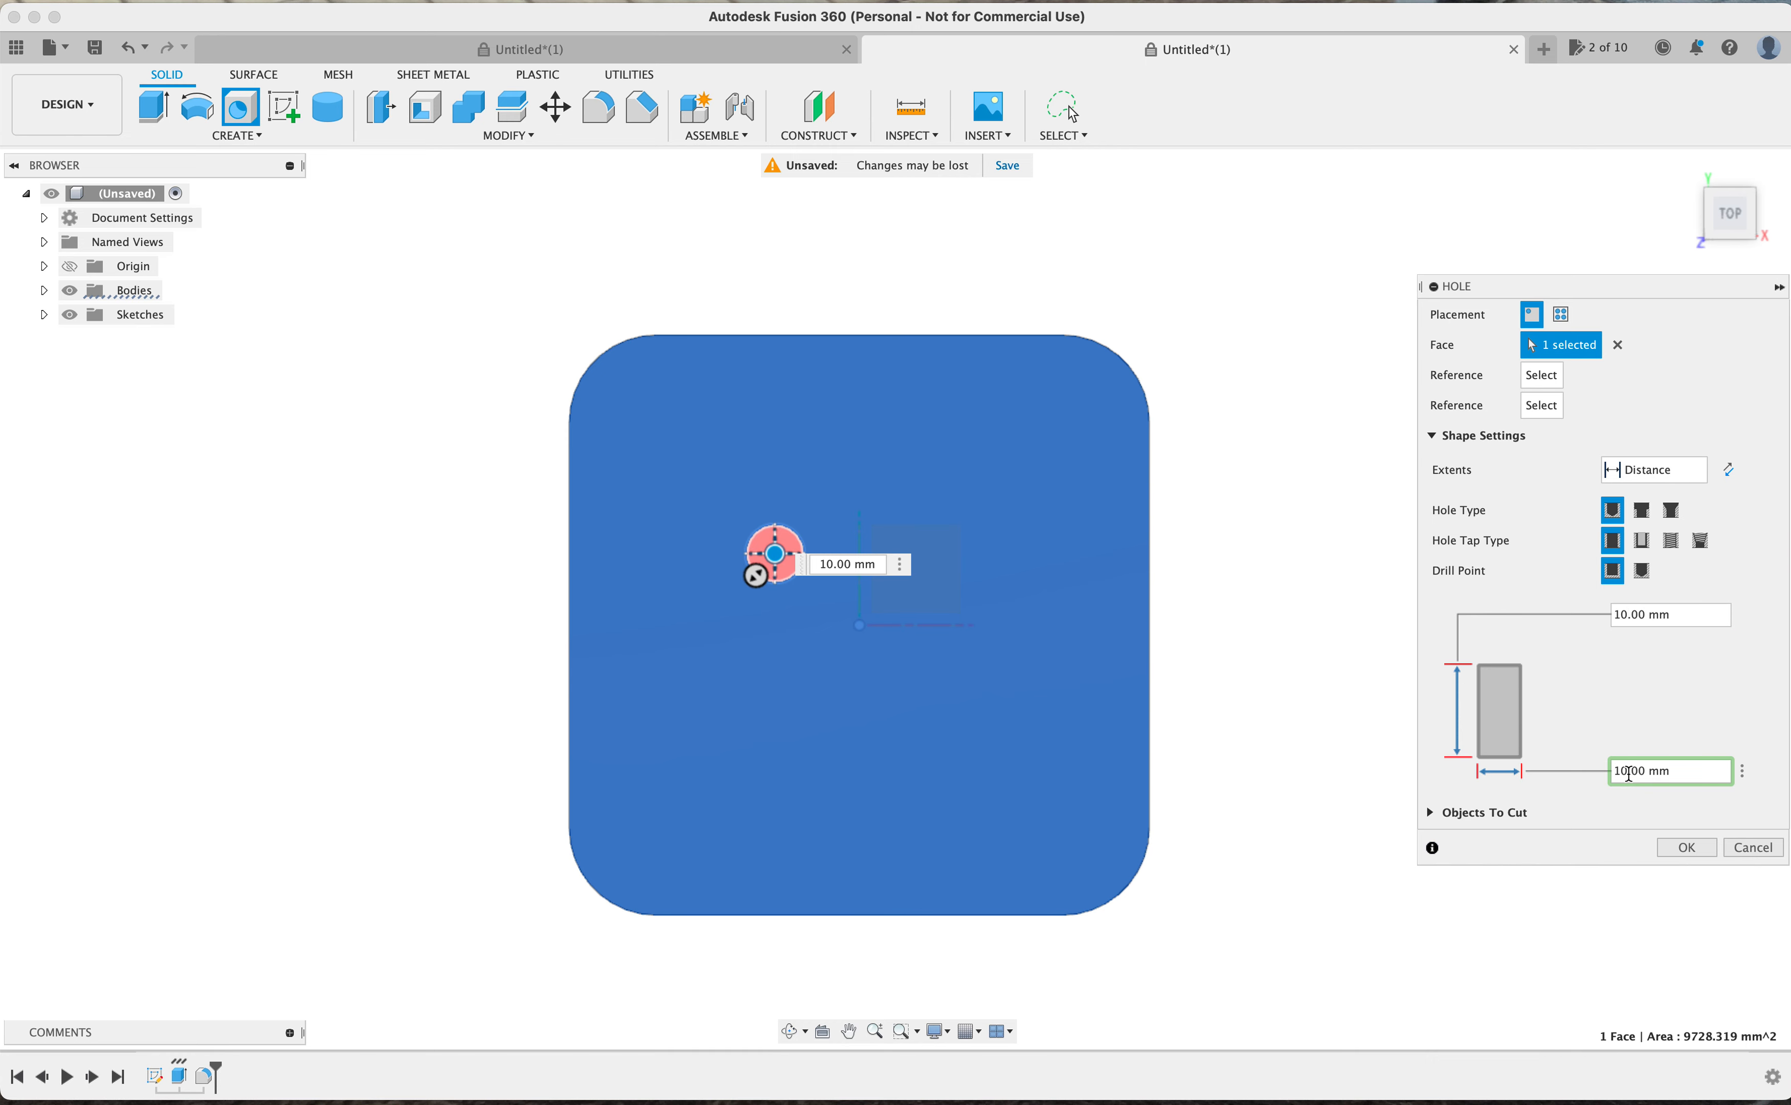
key(BackSpace)
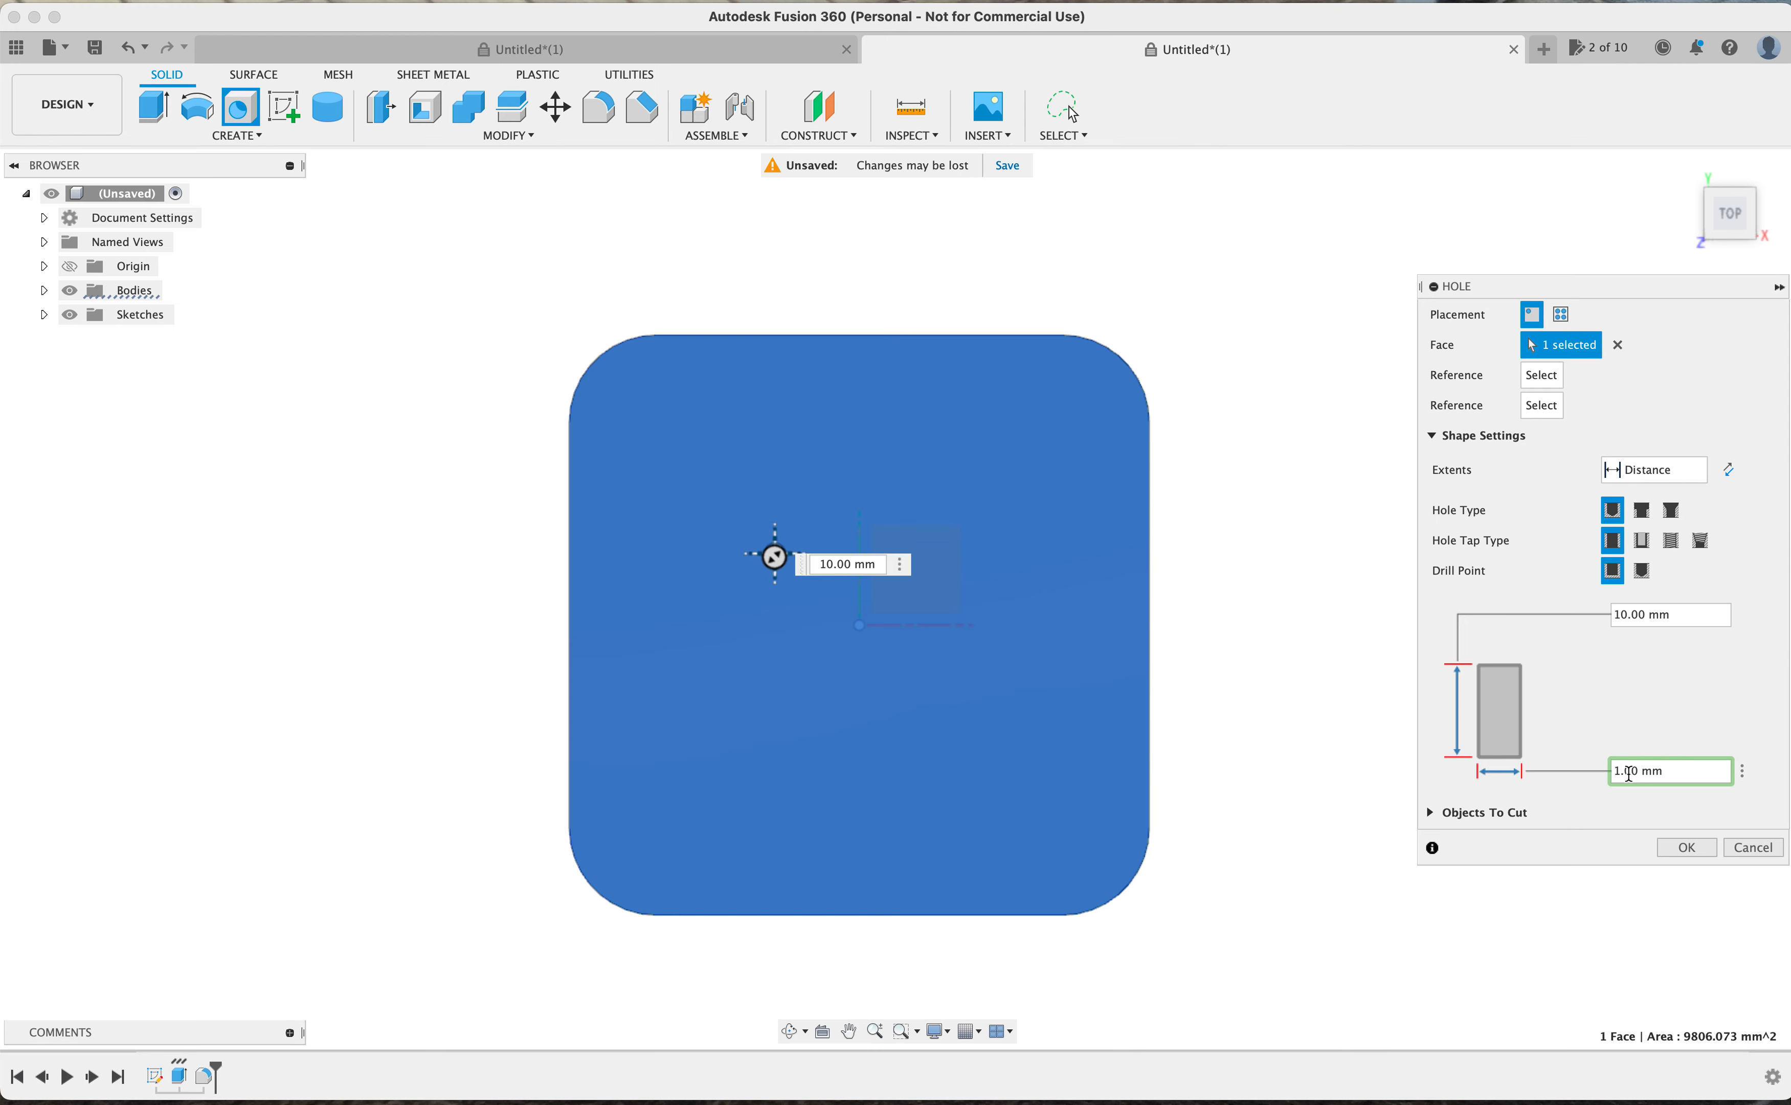
text(2)
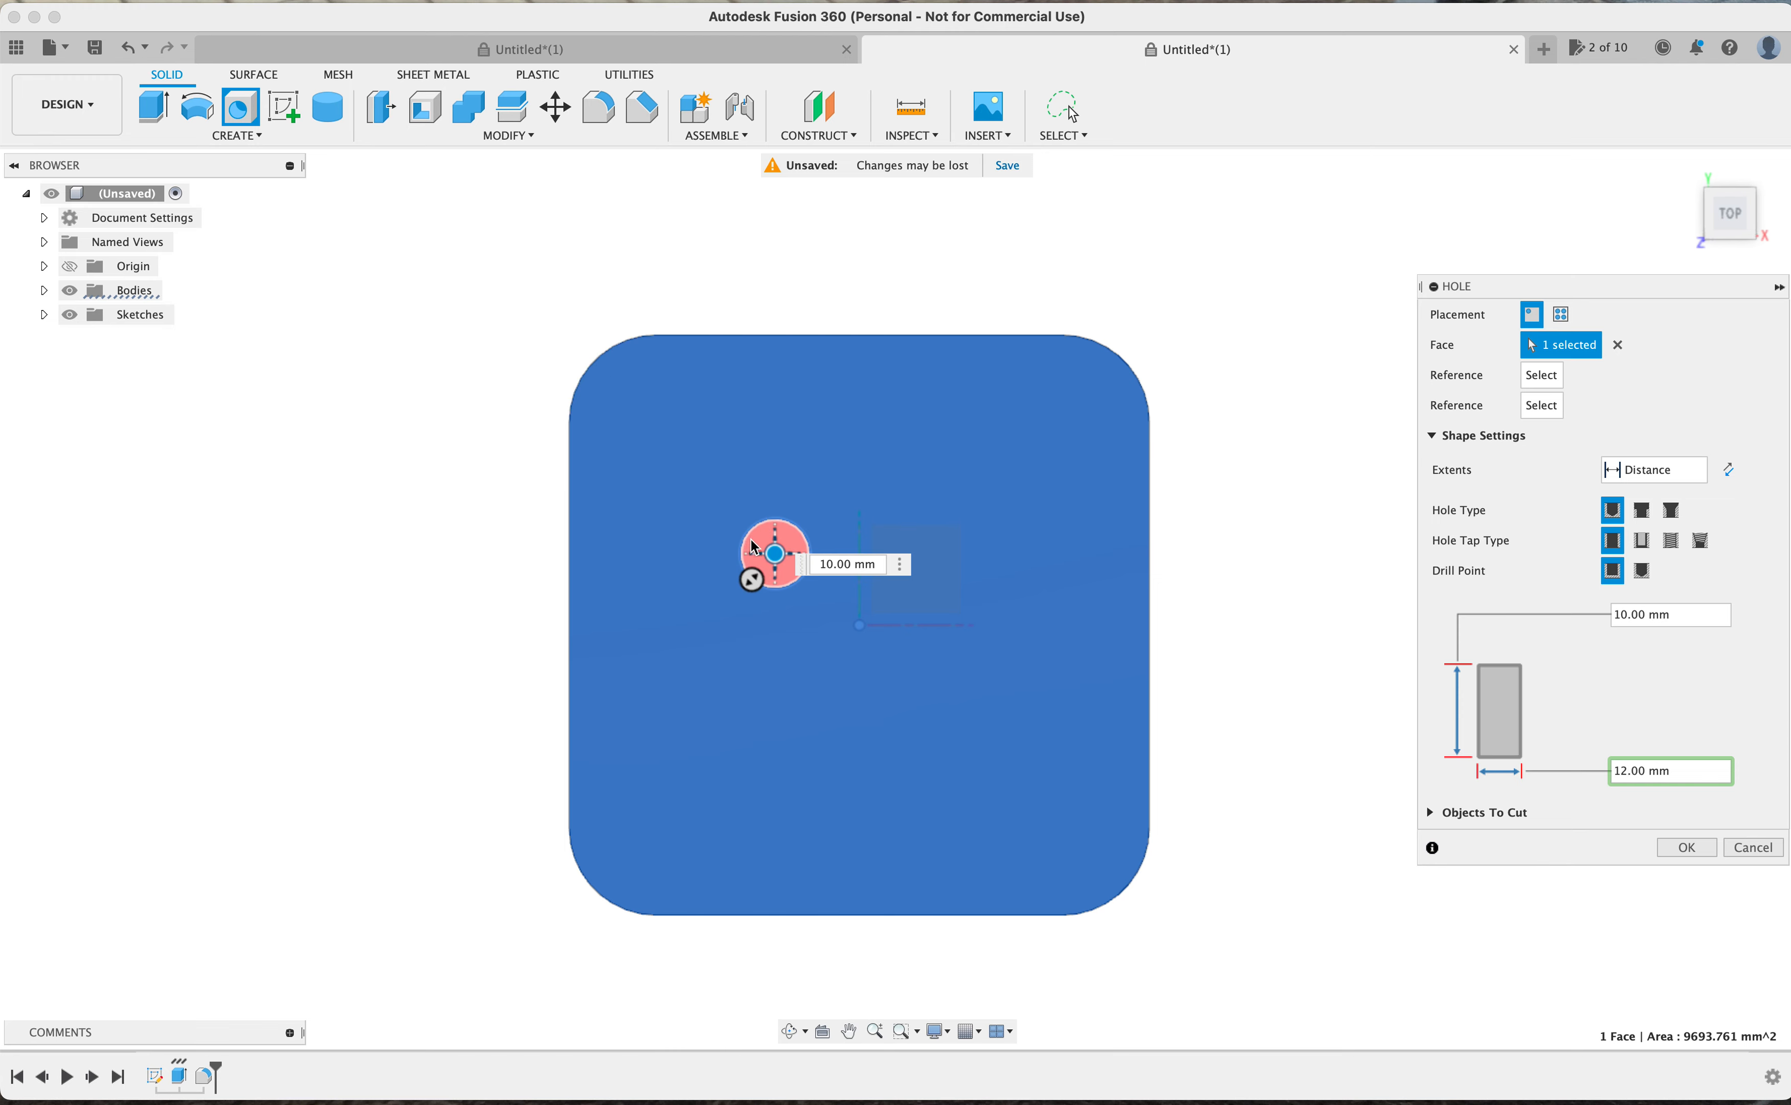
Move the hole to the centre of the plate's upper-left corner fillet and create it
click(774, 551)
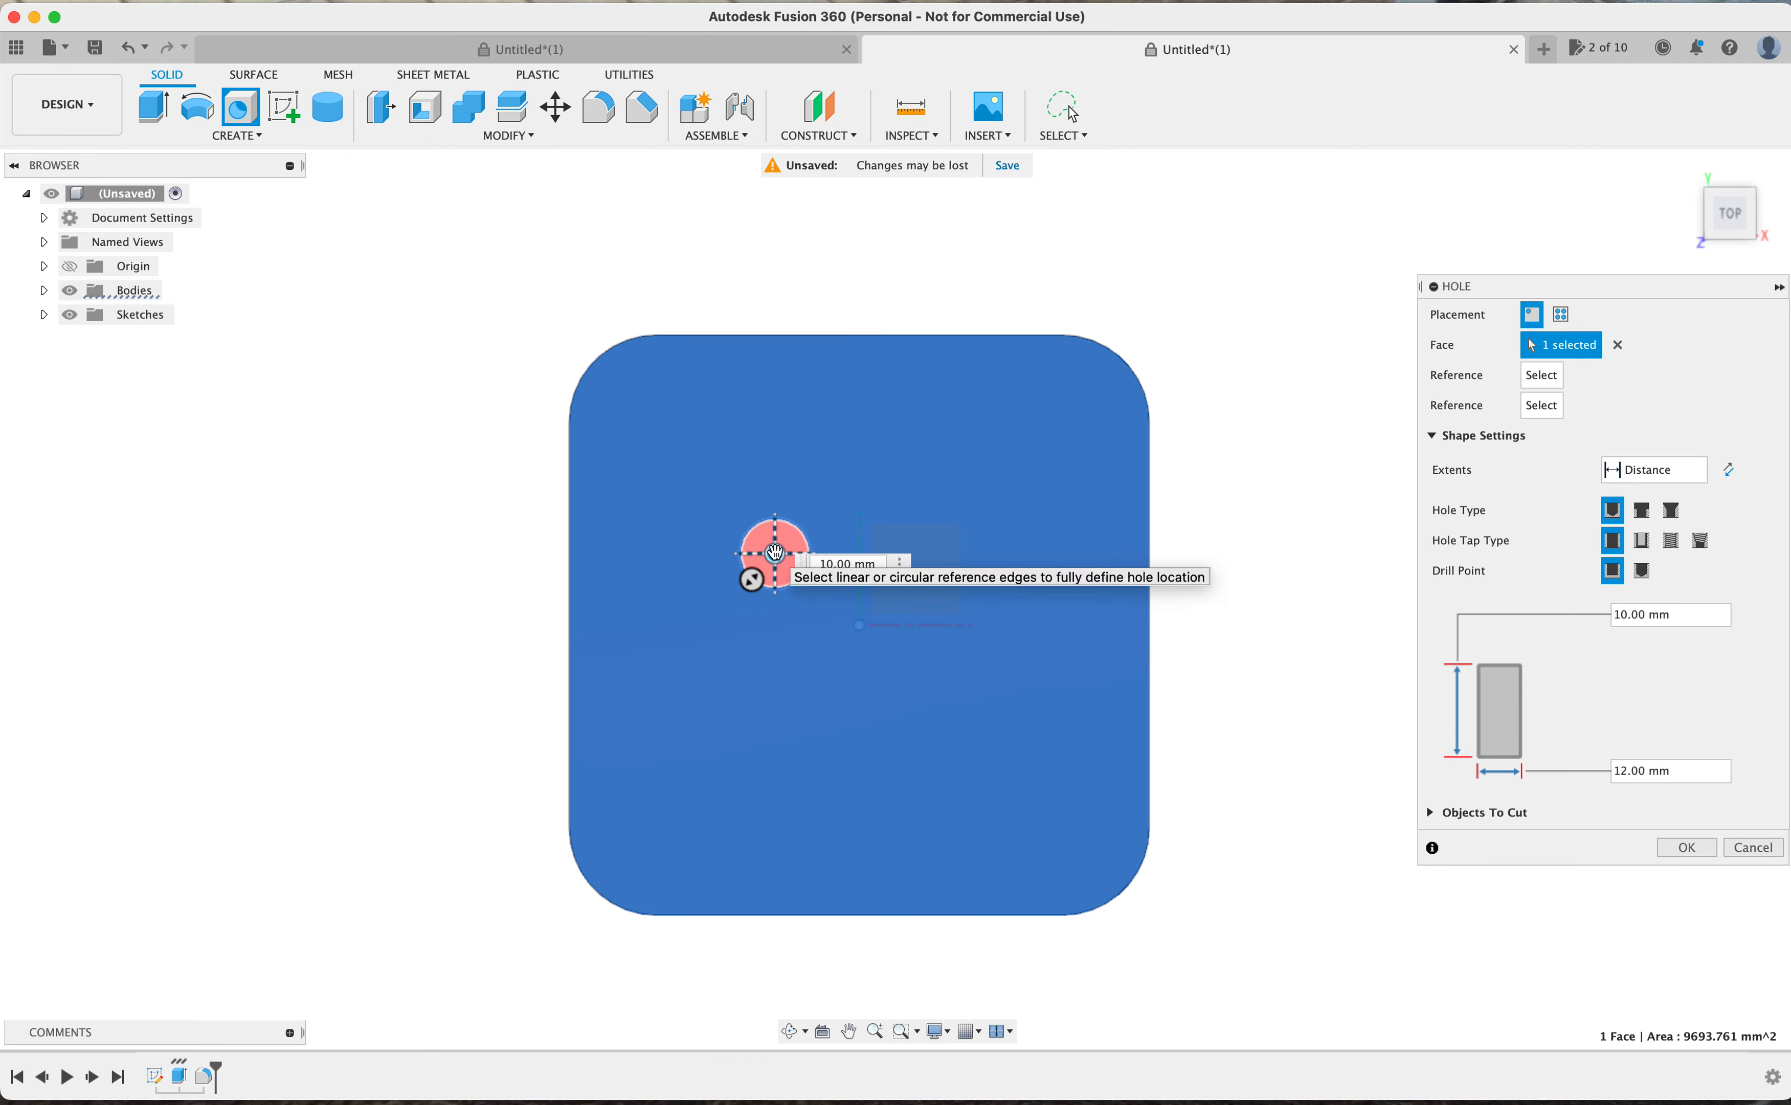
drag(774, 551, 668, 430)
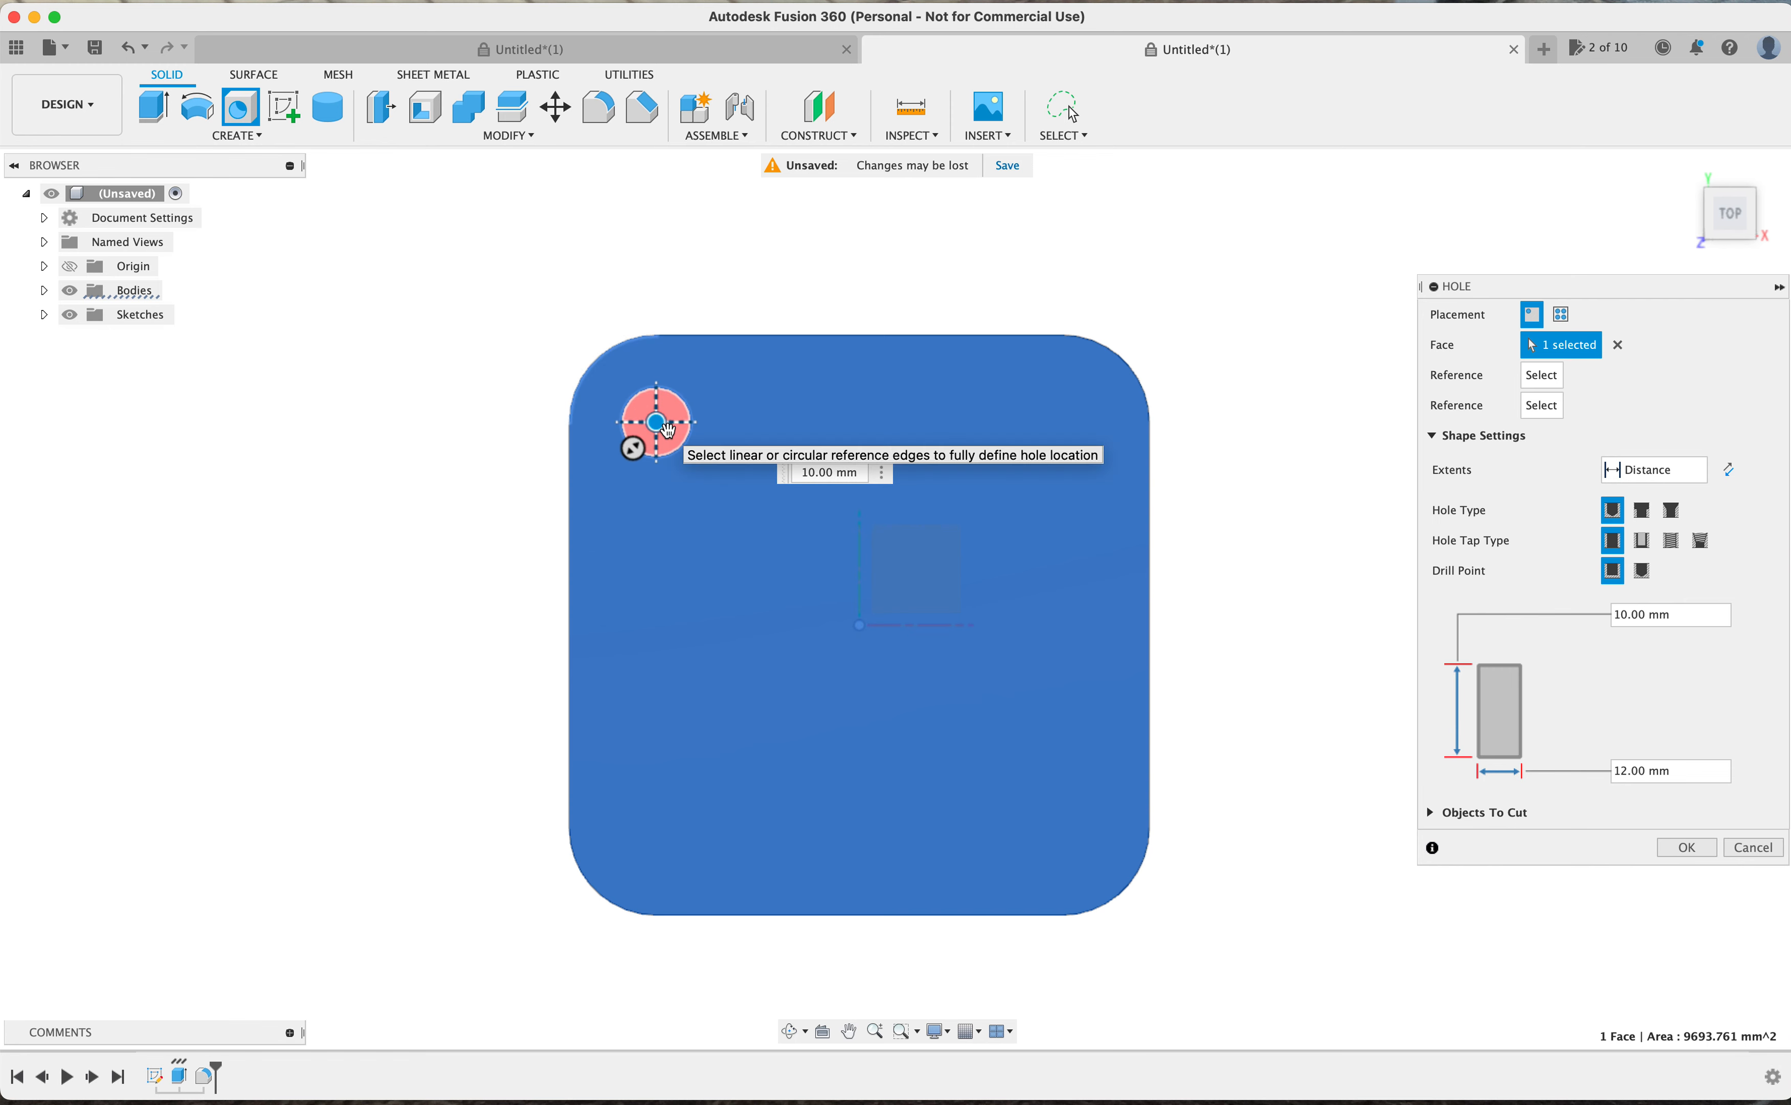
key(Return)
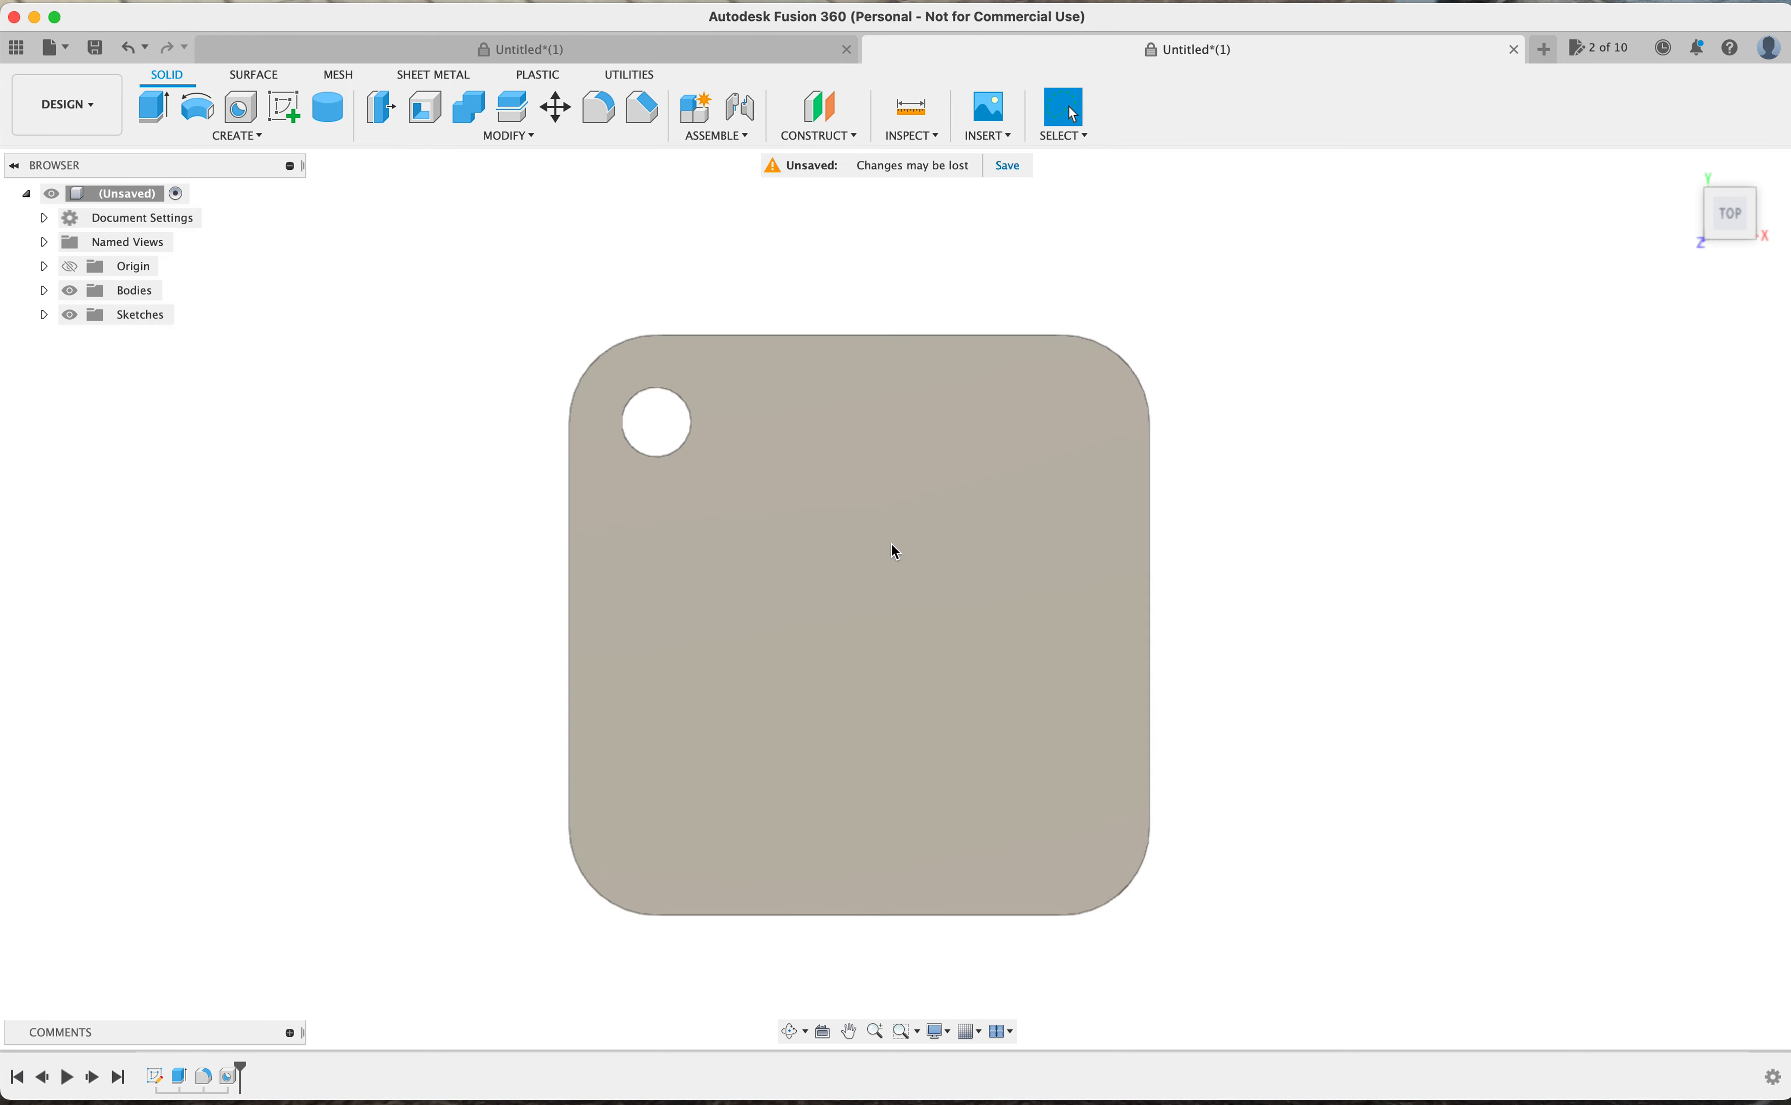
Create a simple hole 12 mm in diameter and 10 mm deep at the centre of the plate's upper-right corner fillet
key(h)
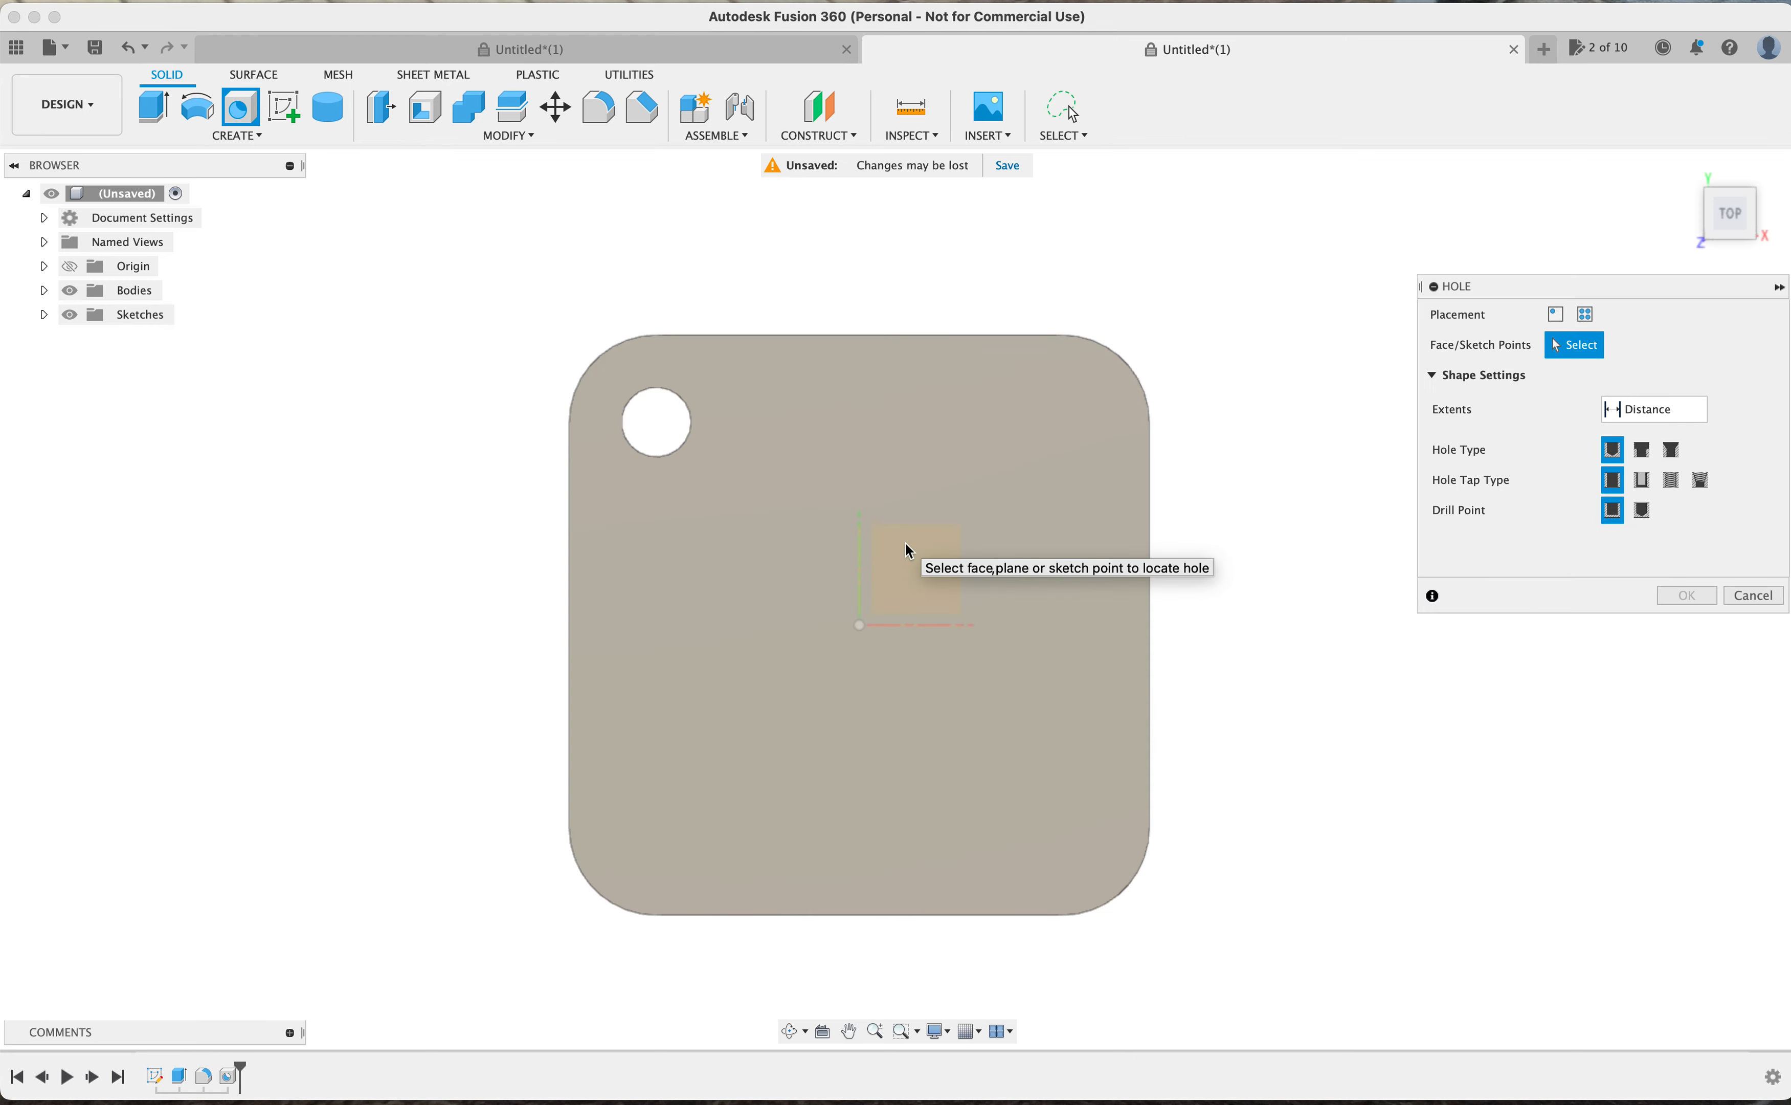
click(1044, 469)
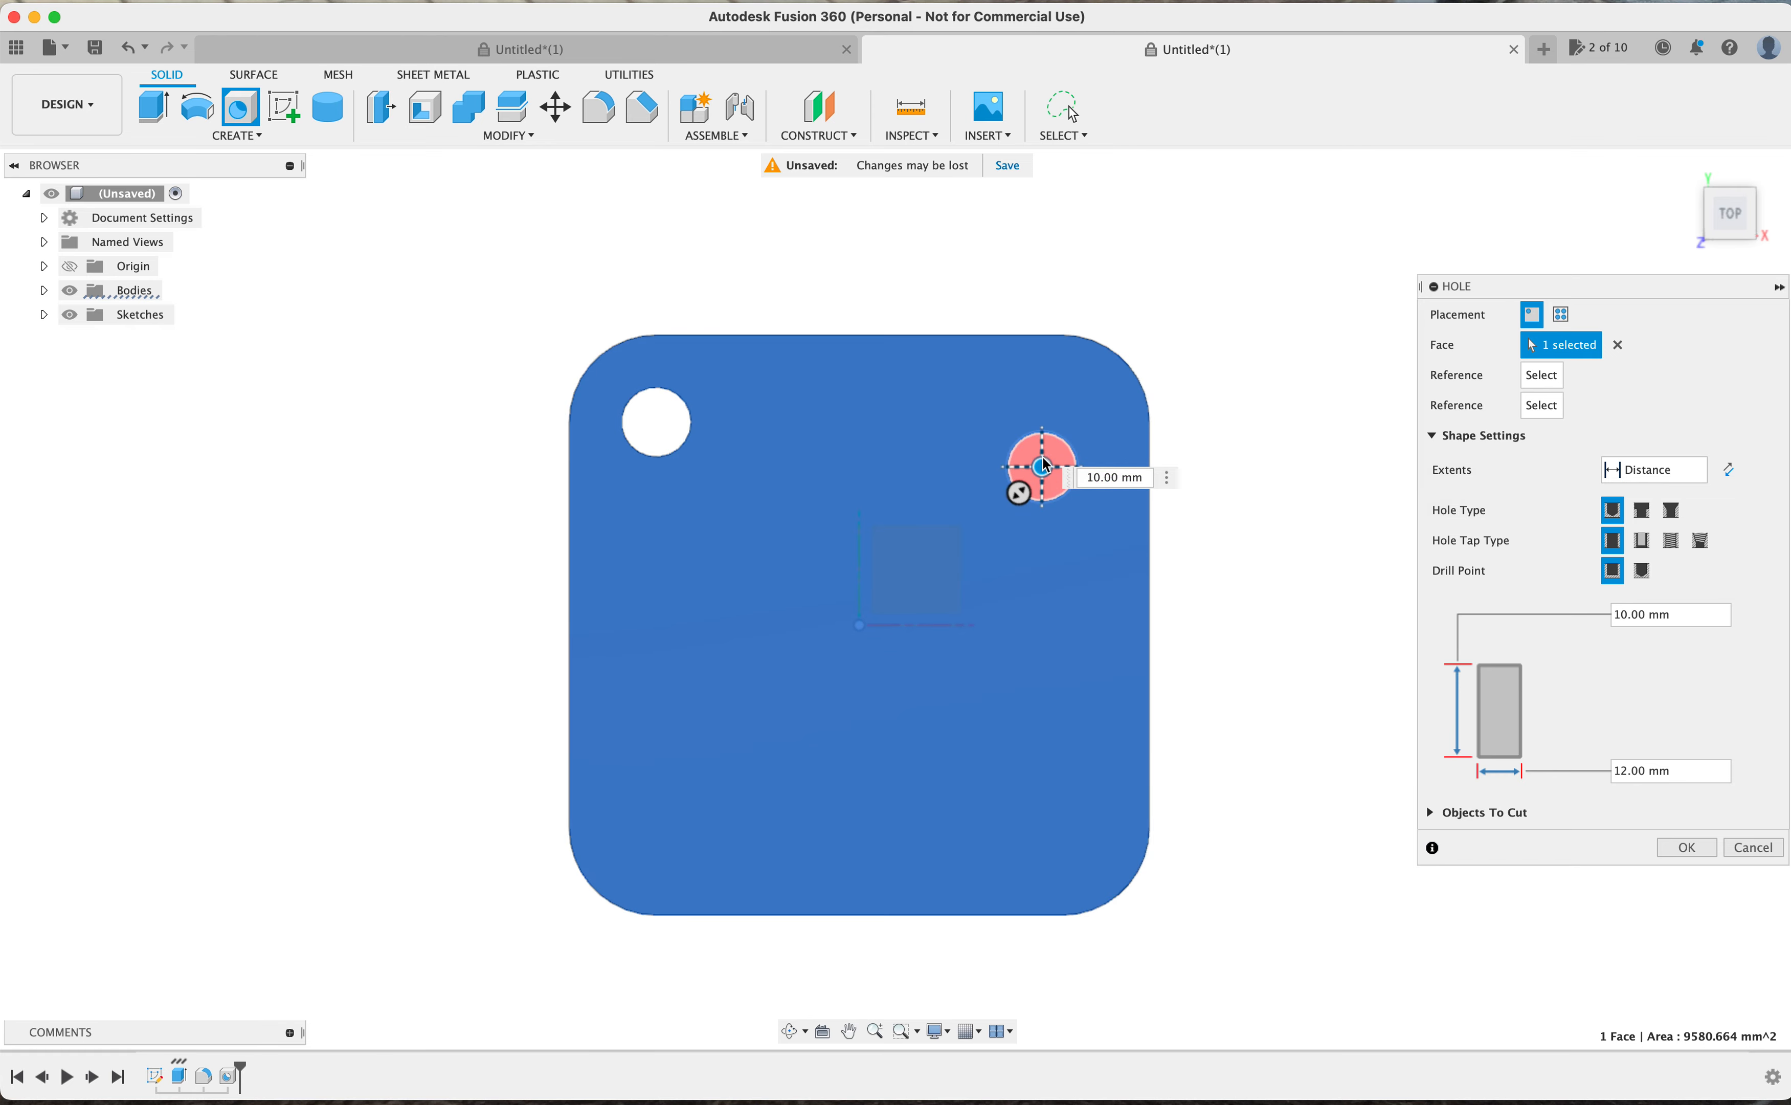
drag(1044, 467, 1064, 424)
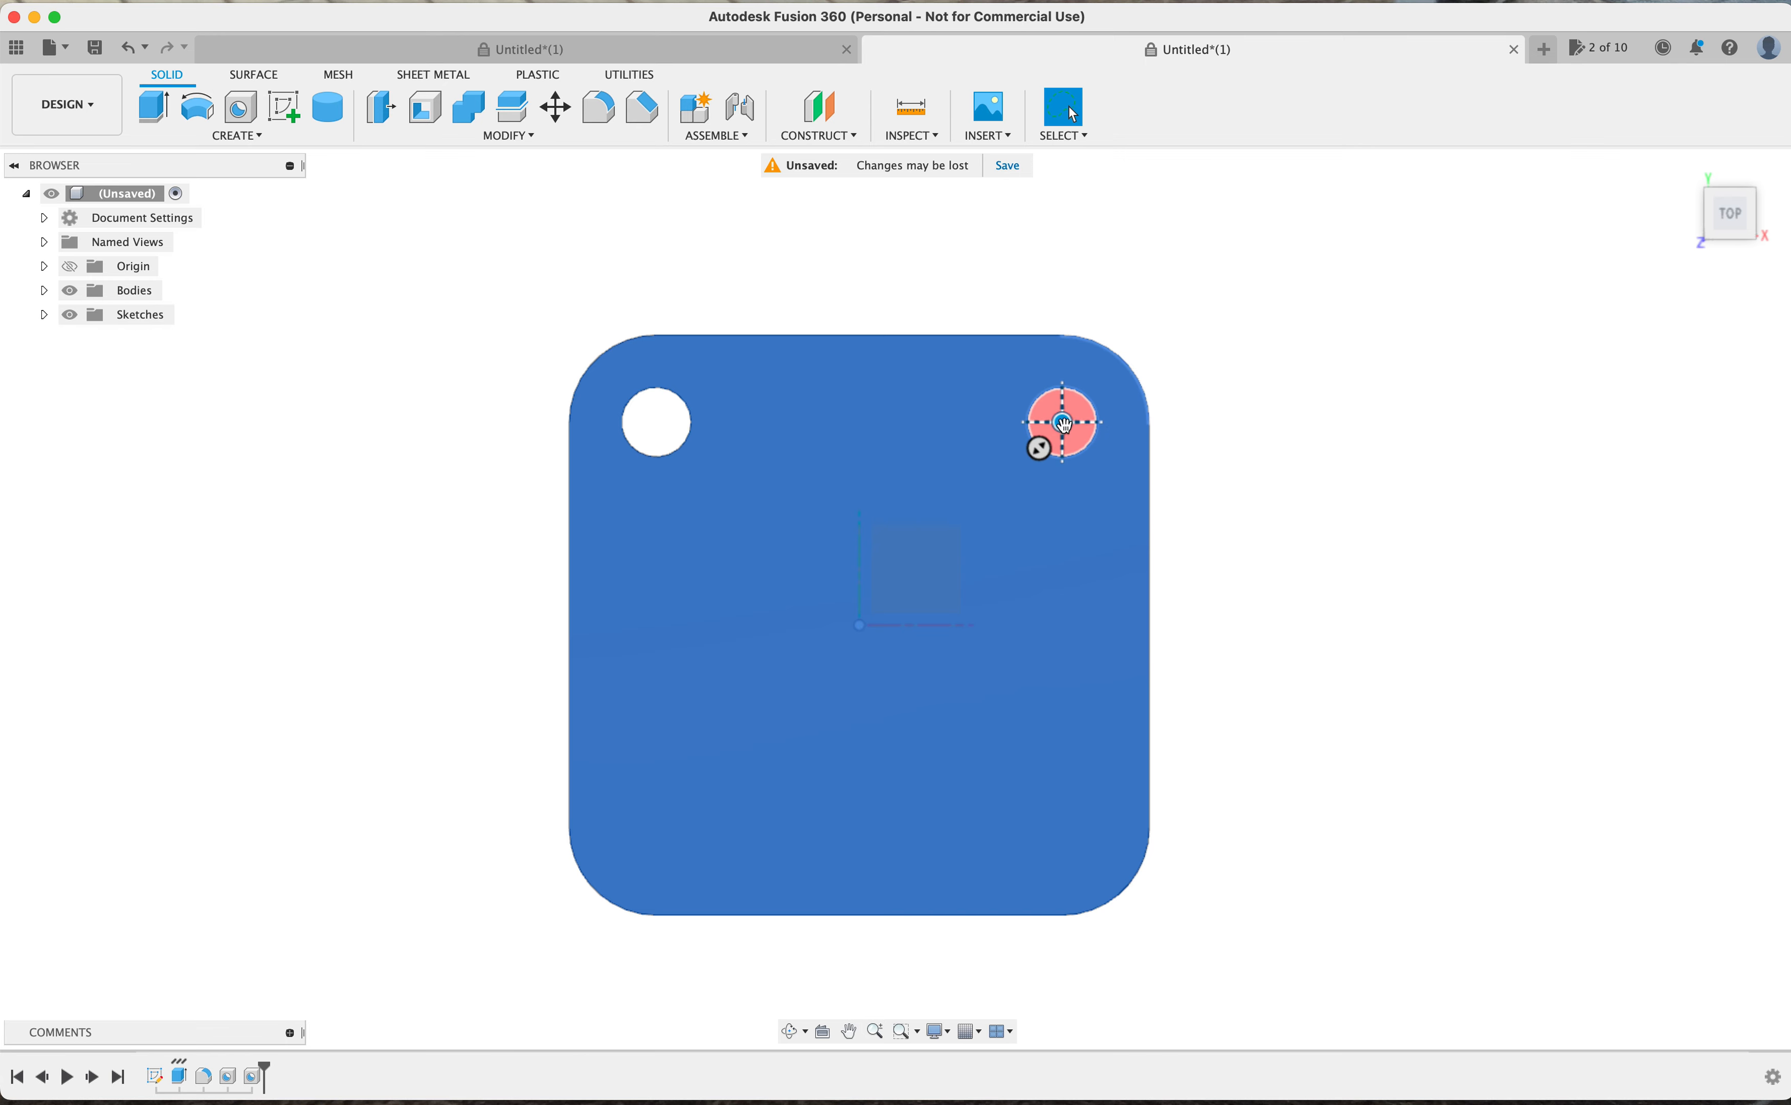
key(Return)
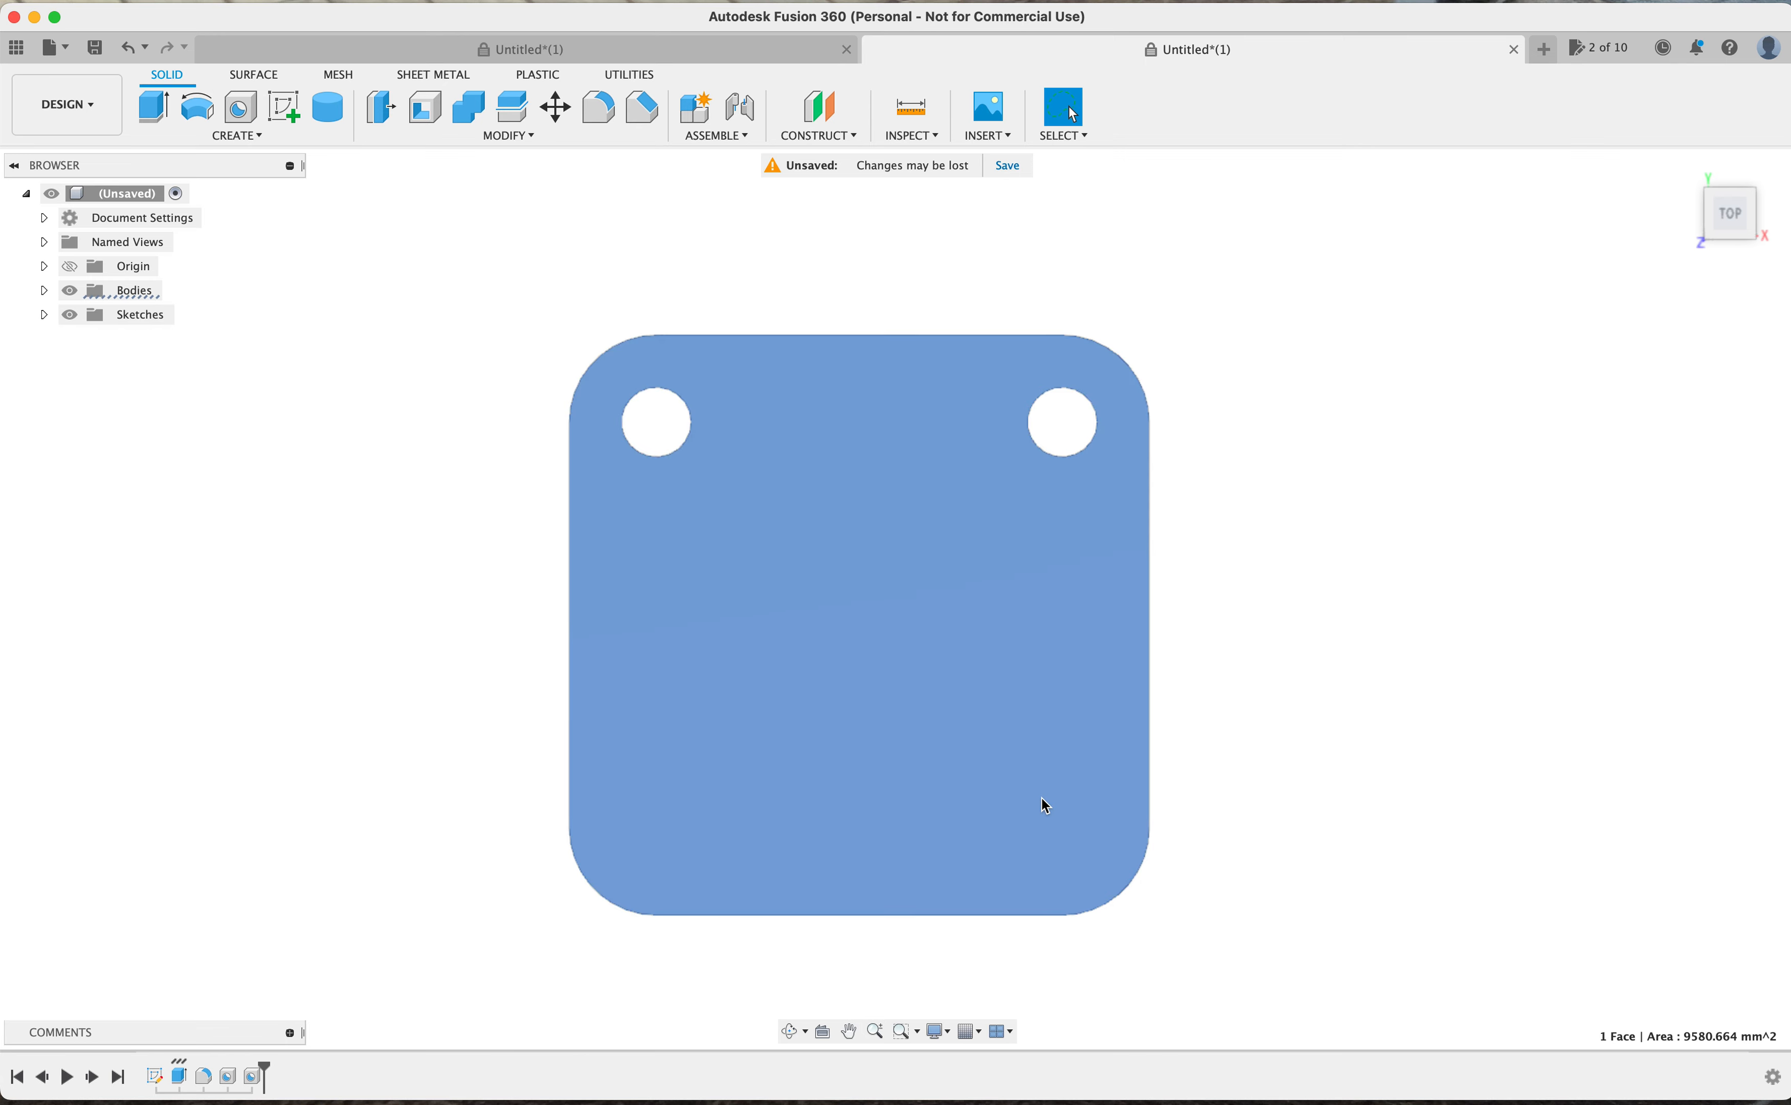
Create a simple hole 12 mm in diameter and 10 mm deep at the centre of the plate's lower-right corner fillet
key(h)
click(1043, 802)
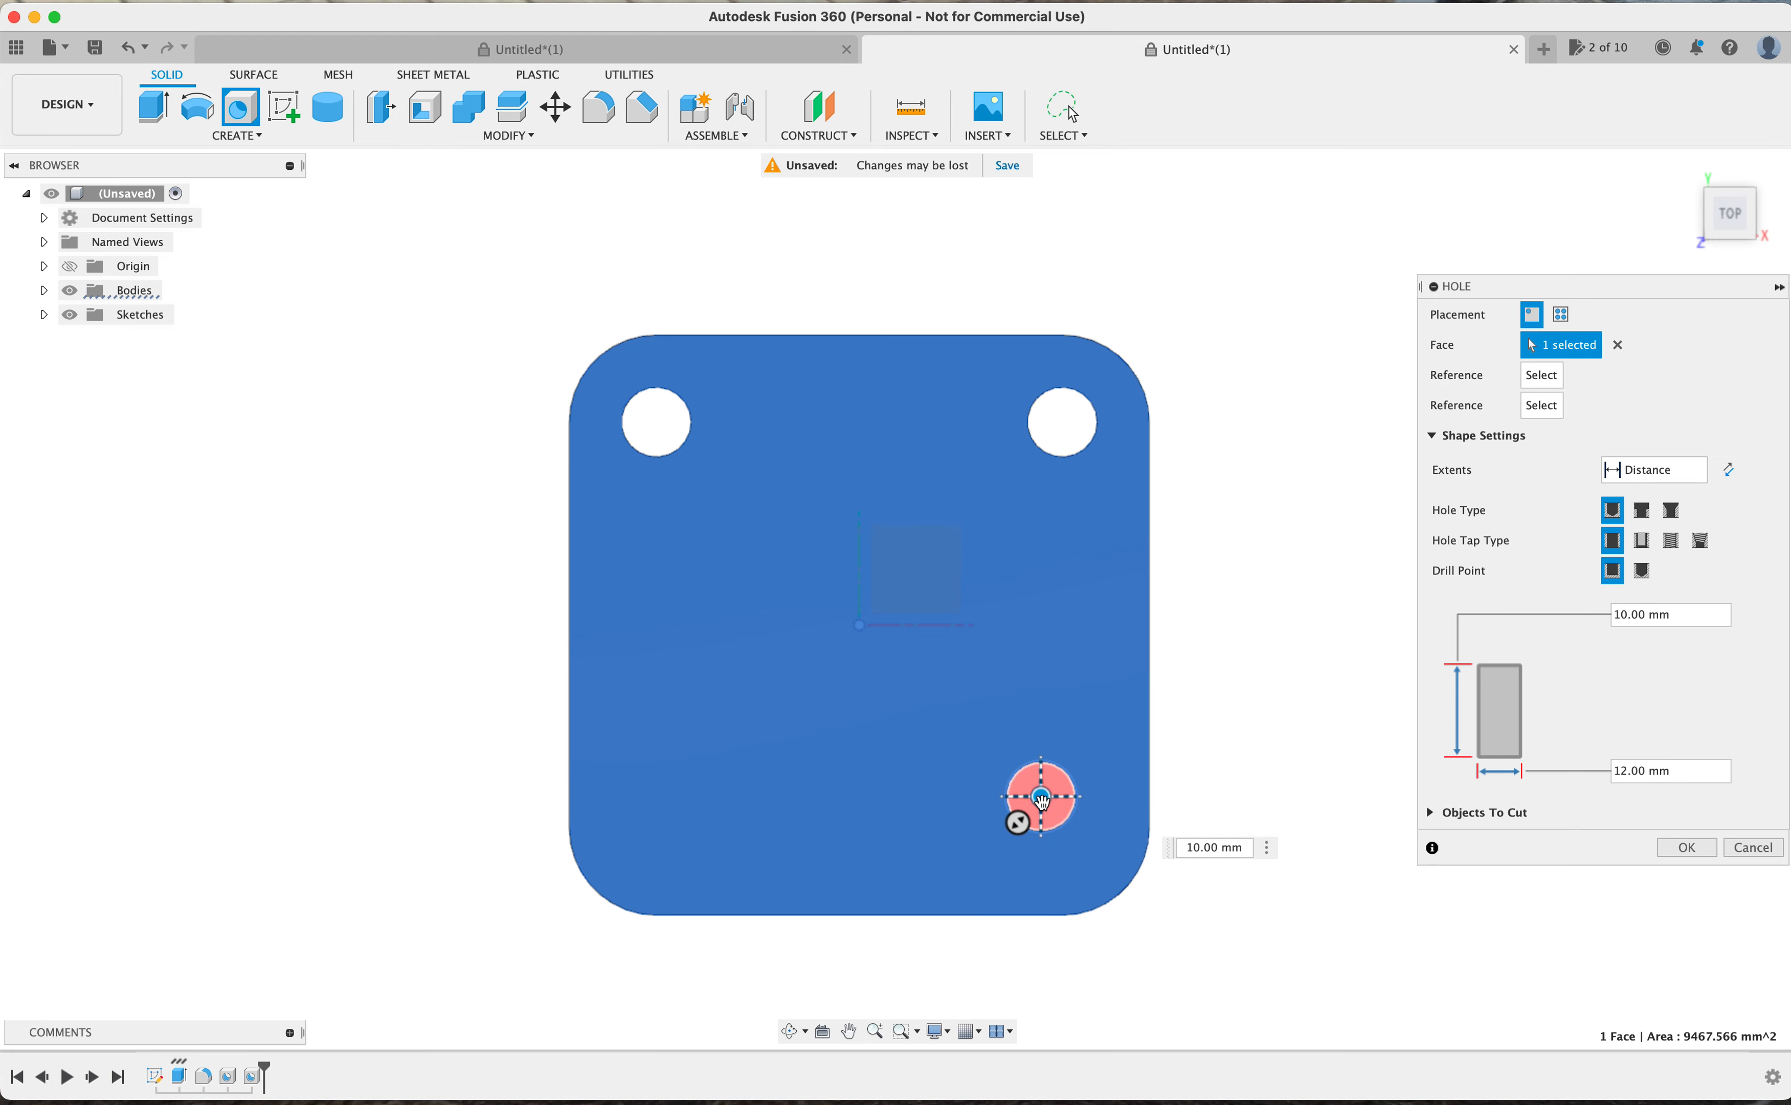
drag(1043, 797, 1061, 826)
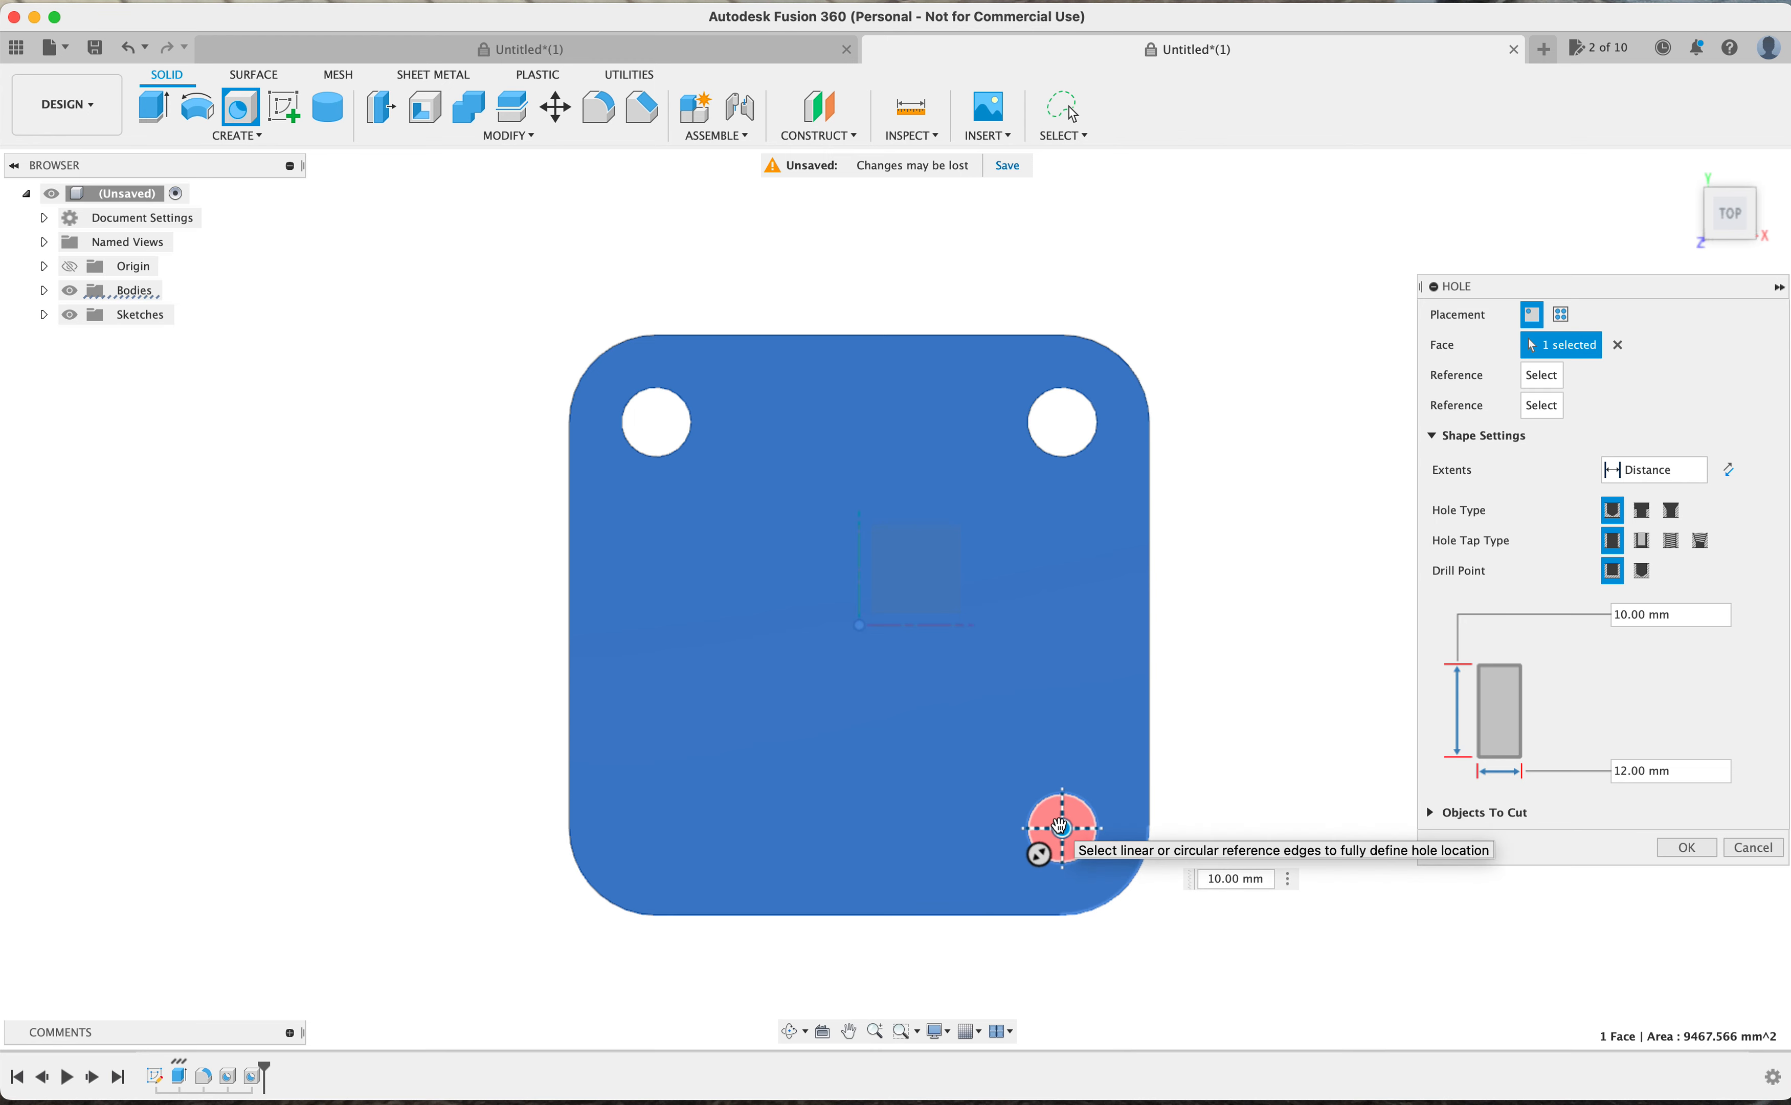
key(Return)
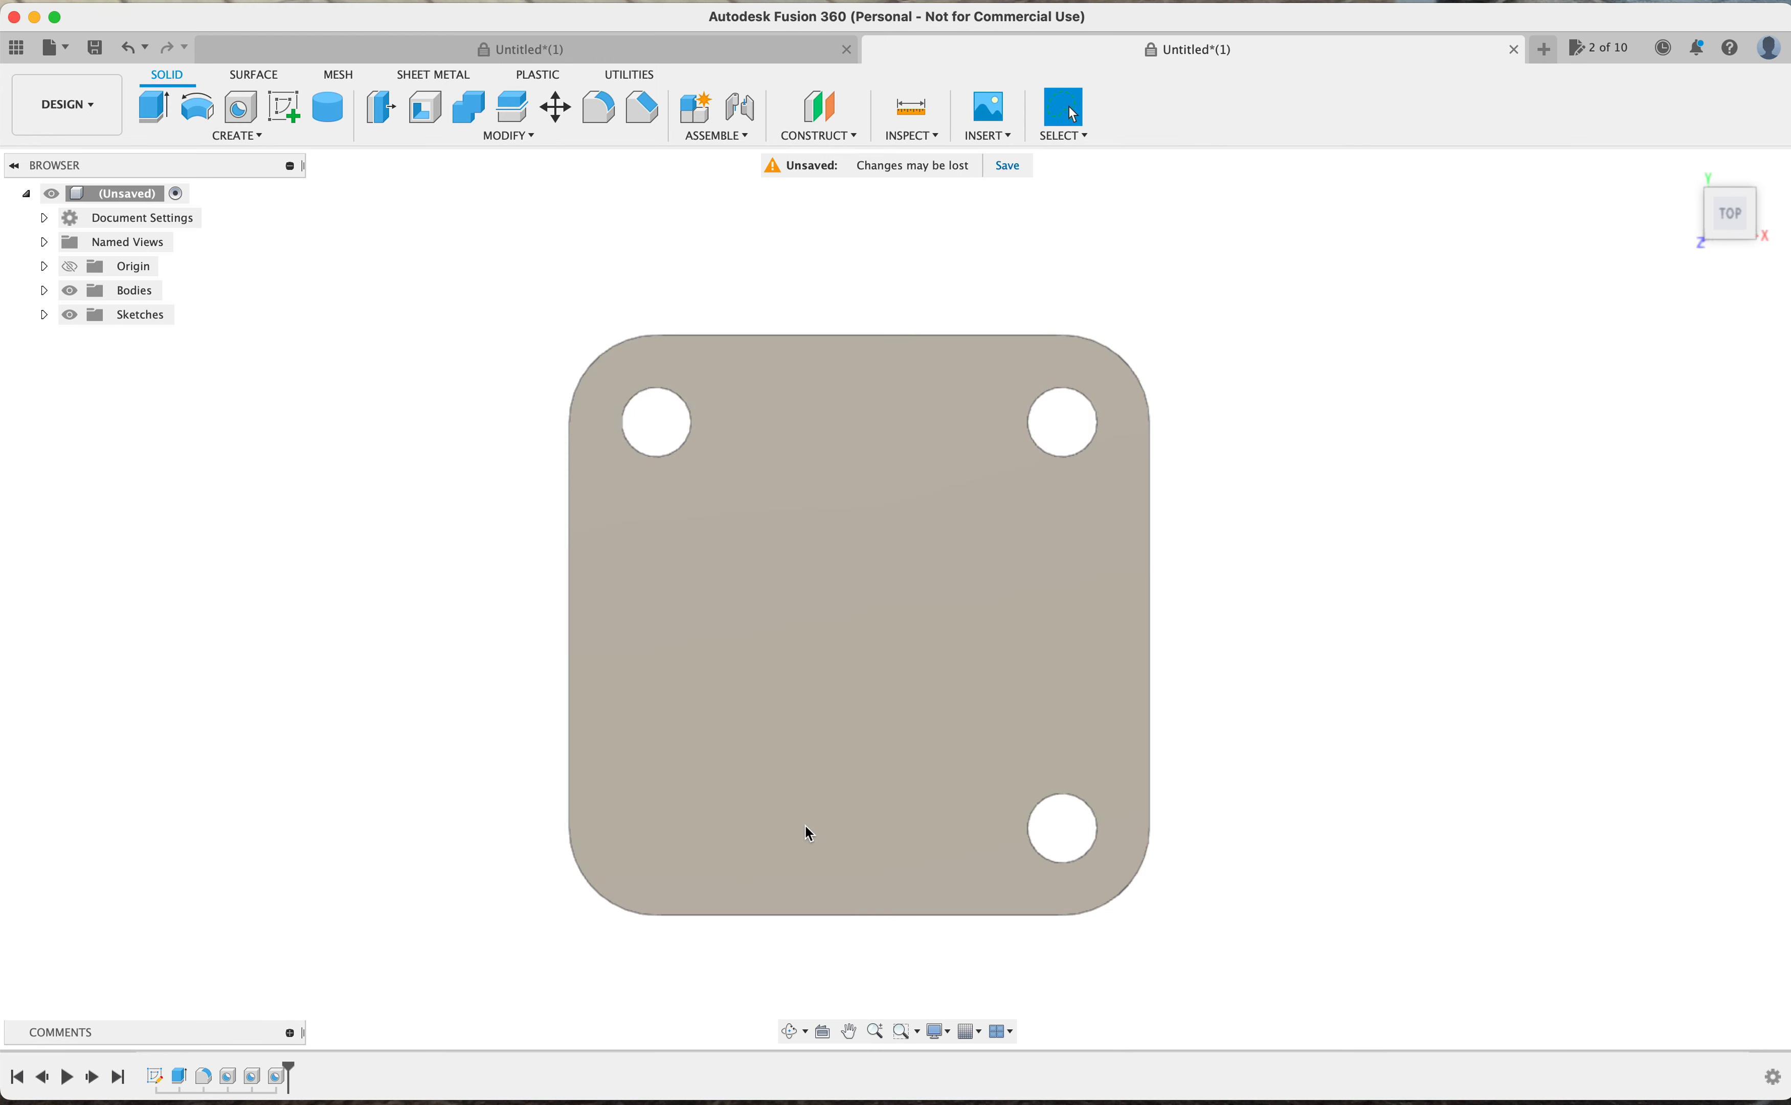
Create a simple hole 12 mm in diameter and 10 mm deep at the centre of the plate's lower-left corner fillet
key(h)
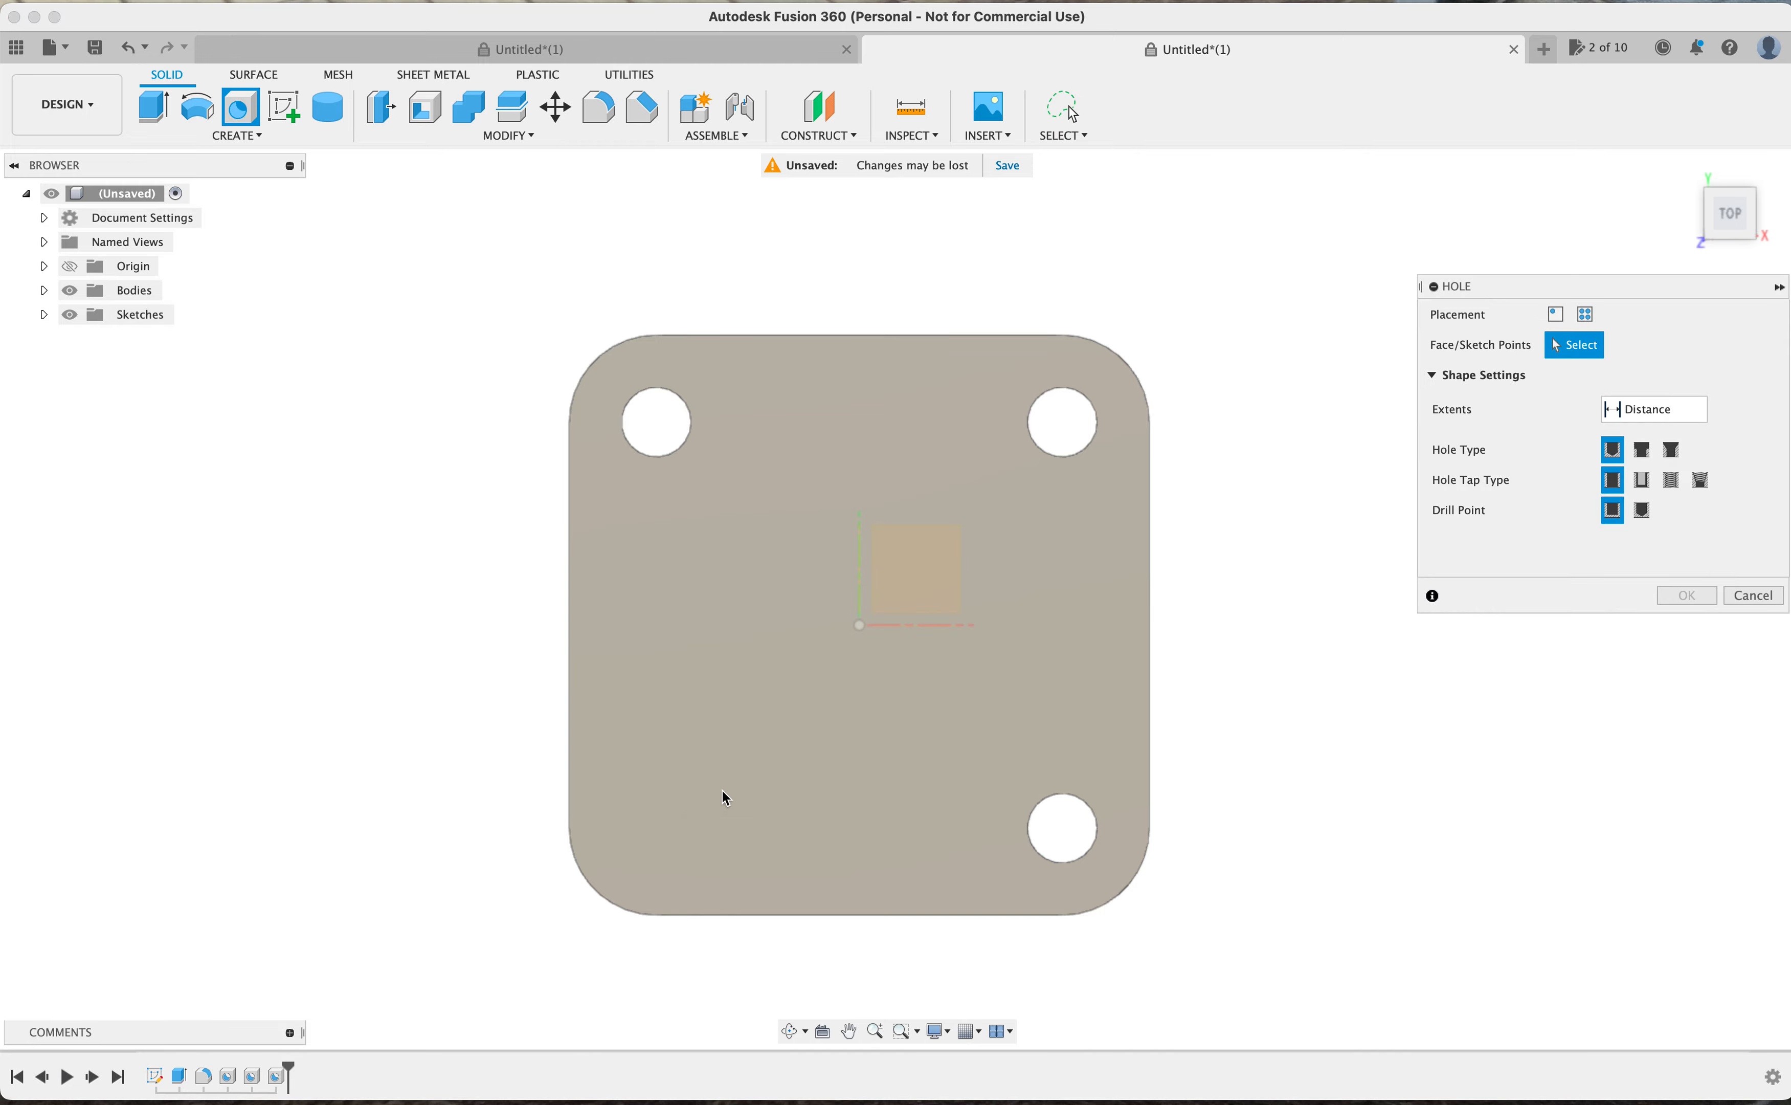
click(714, 787)
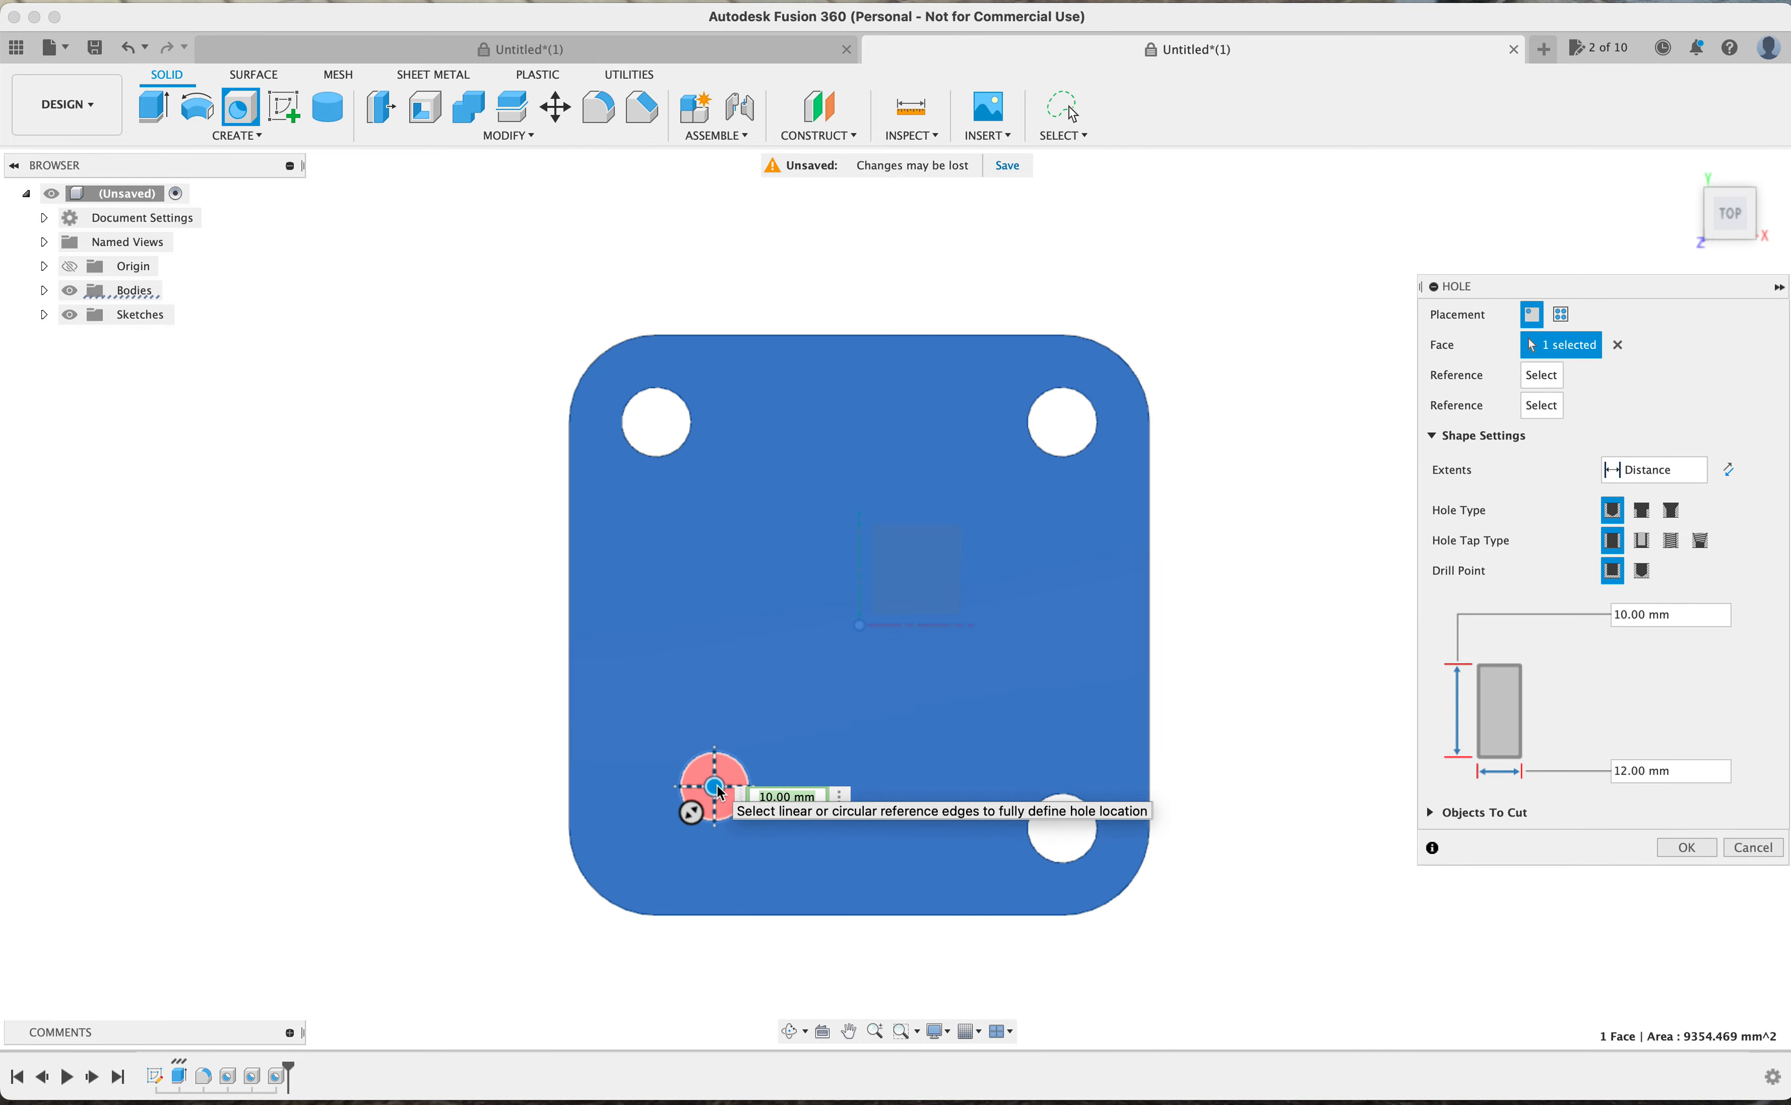
drag(714, 786, 662, 829)
key(Return)
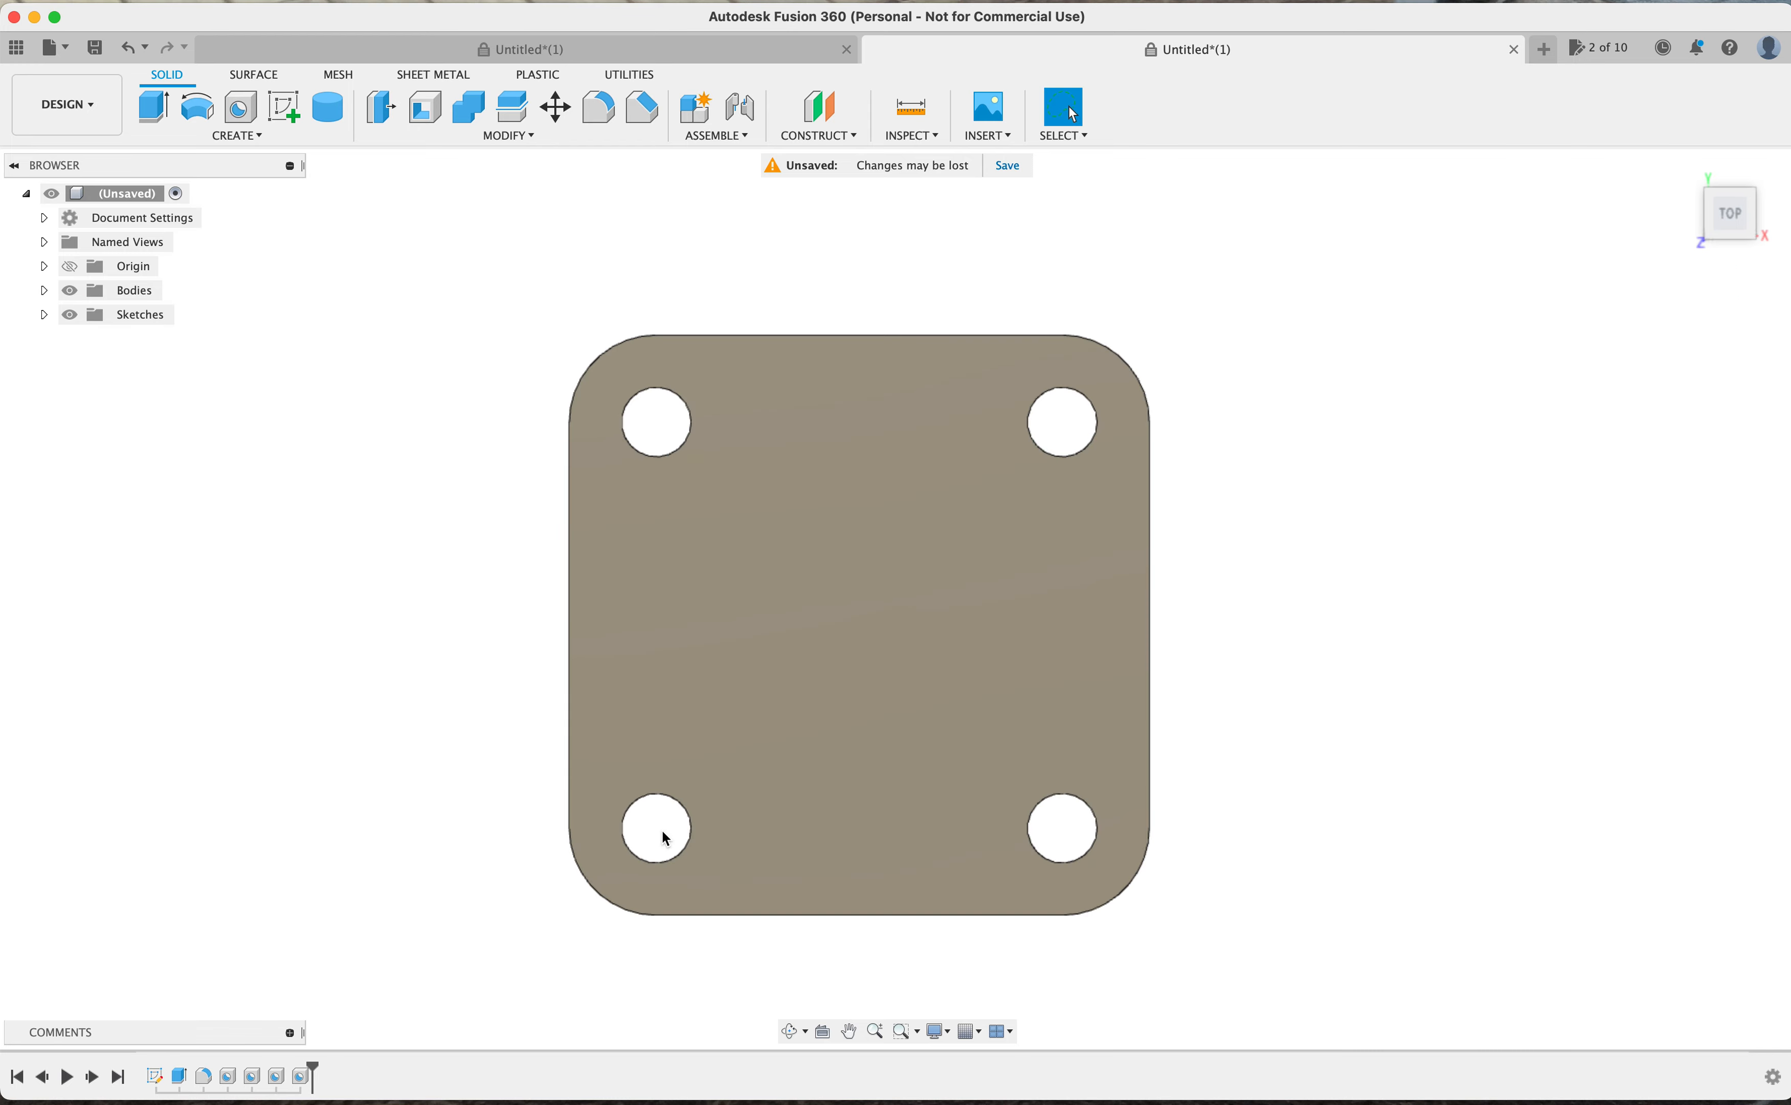
Create a sketch on the plate's top face to capture its outline and holes, and finish it without drawing anything
shift+scroll(1495, 431, down, 5)
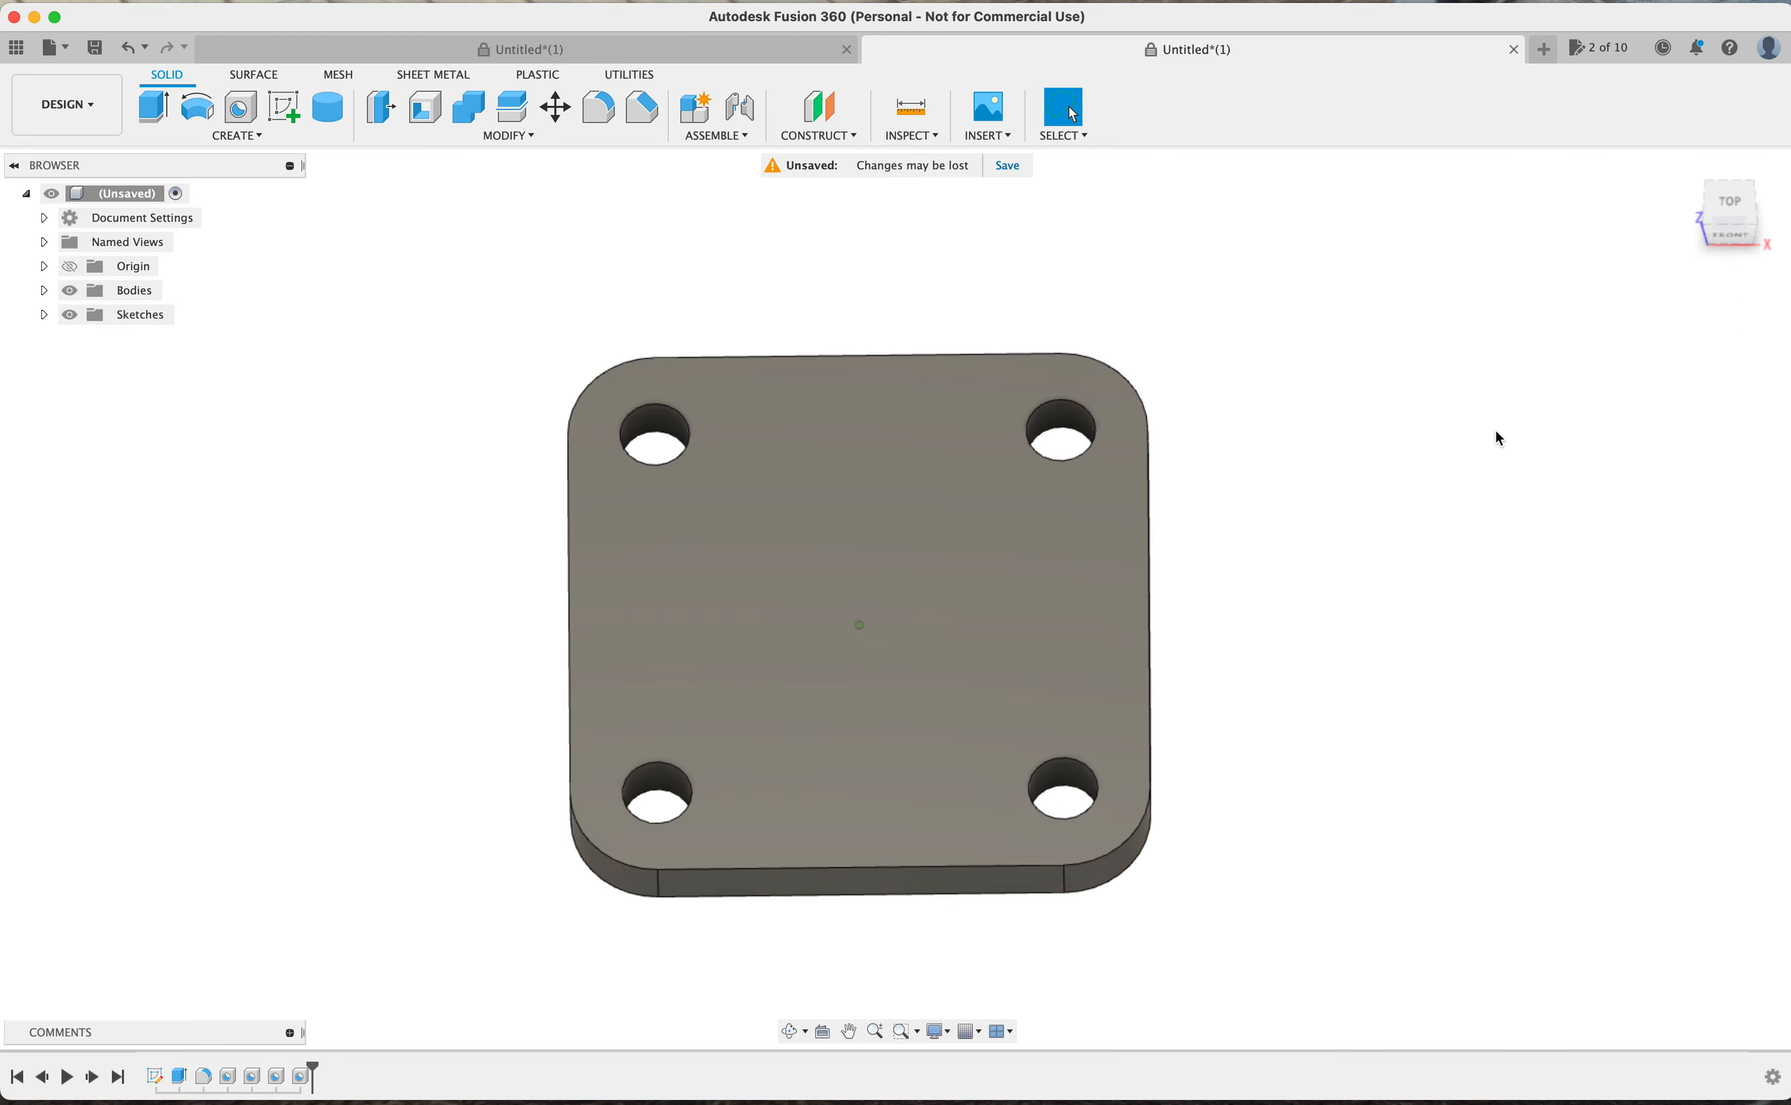
shift+scroll(1496, 430, left, 5)
shift+scroll(1495, 431, right, 8)
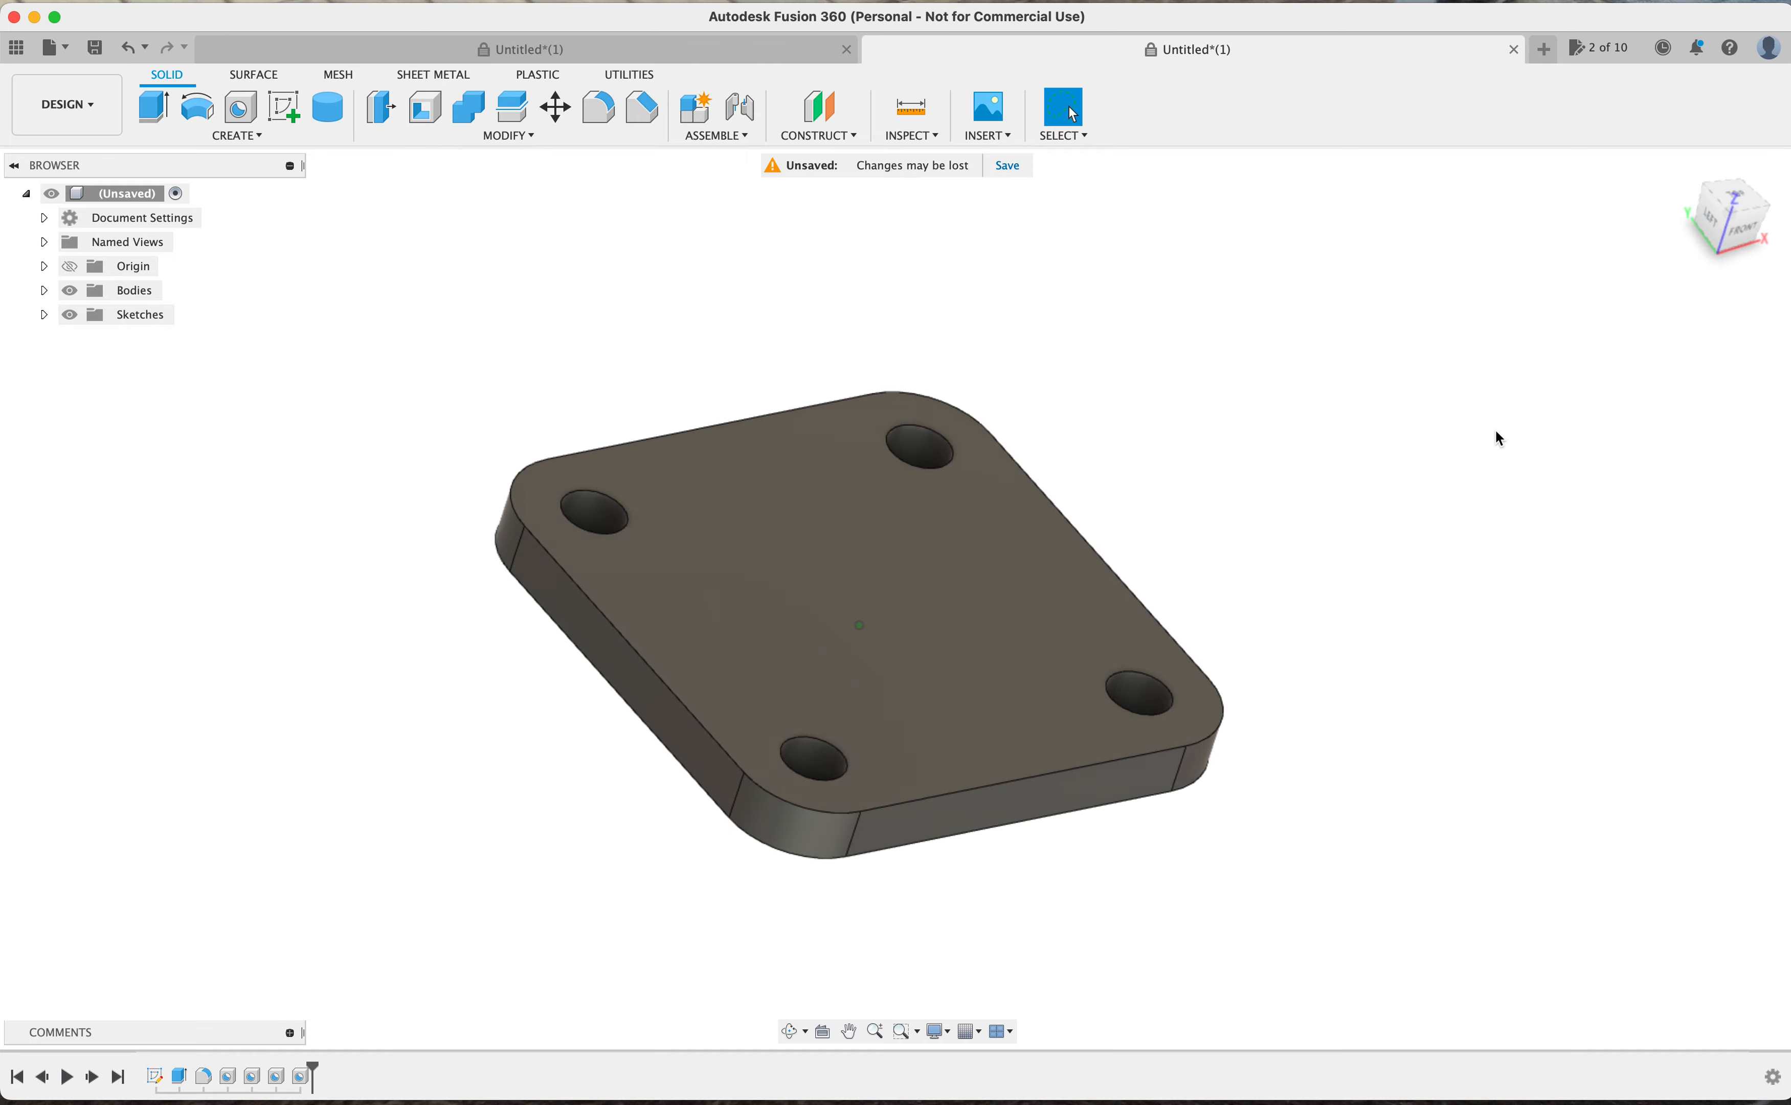
shift+scroll(1495, 430, up, 3)
shift+scroll(1495, 430, up, 5)
shift+scroll(1495, 430, left, 2)
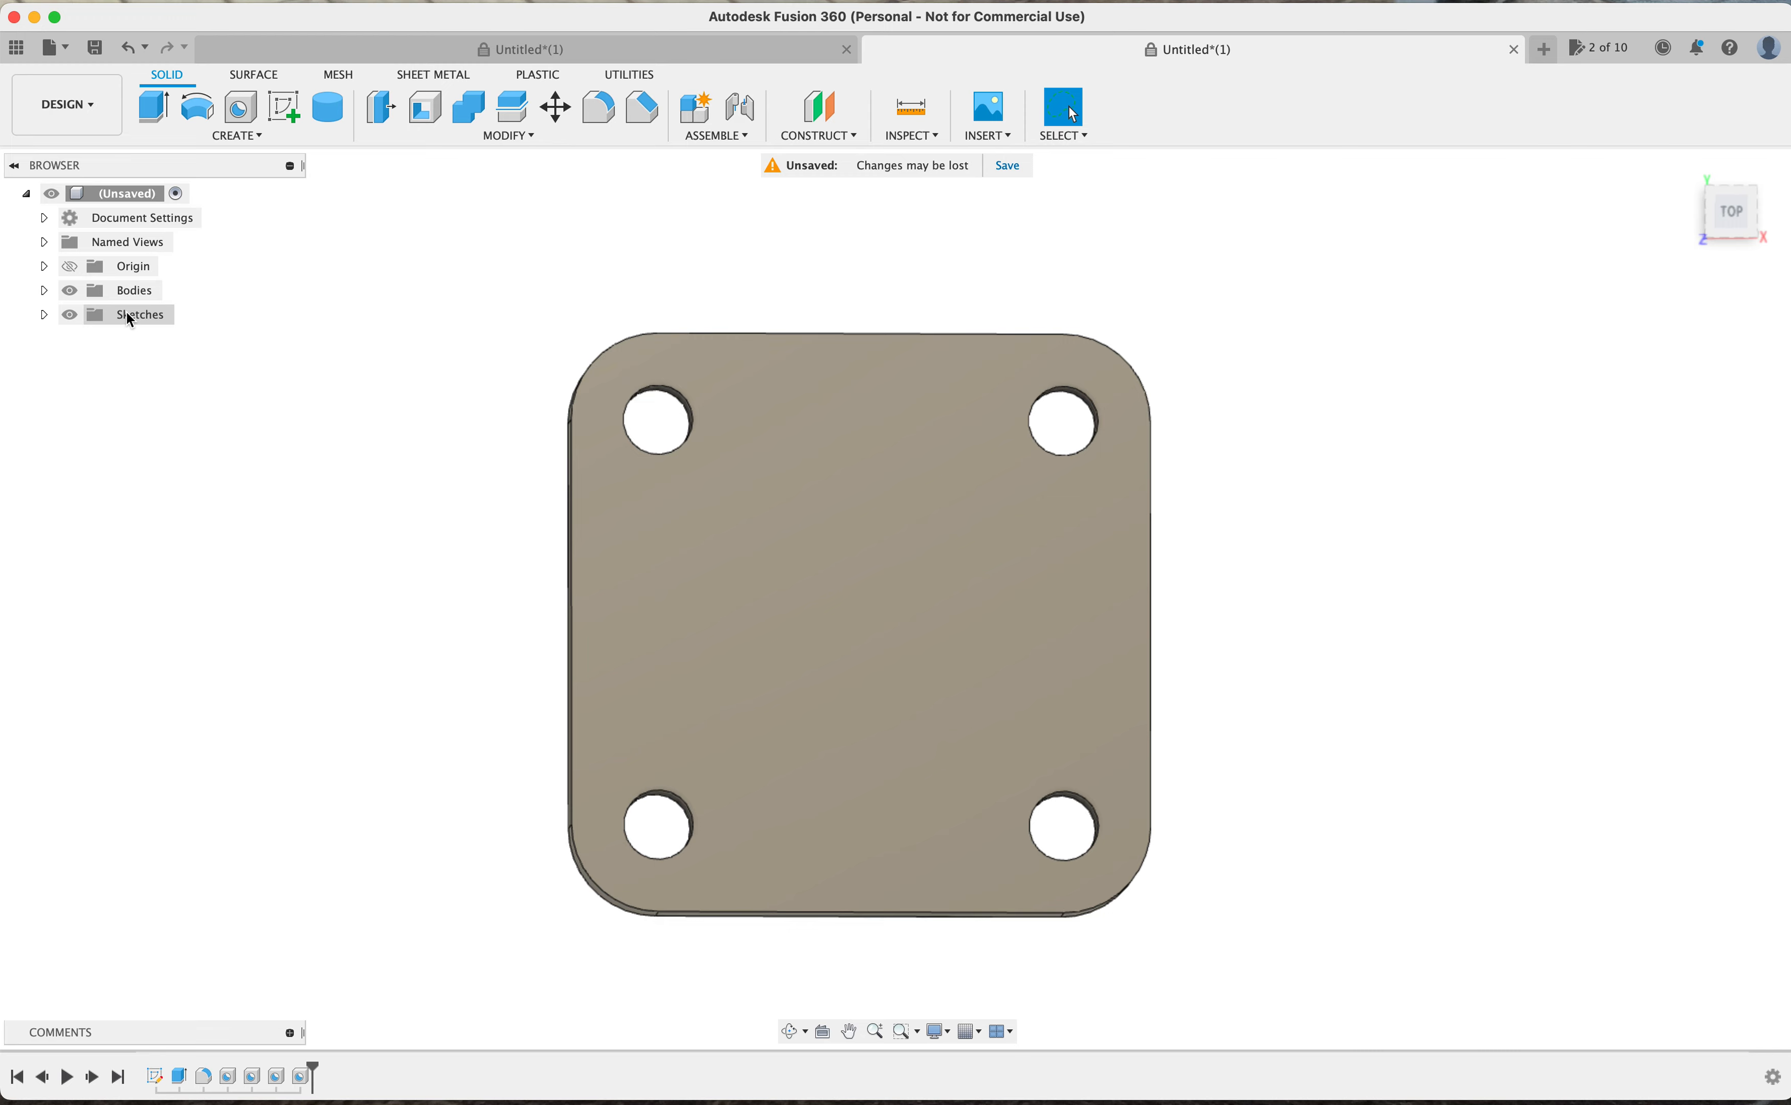
click(44, 314)
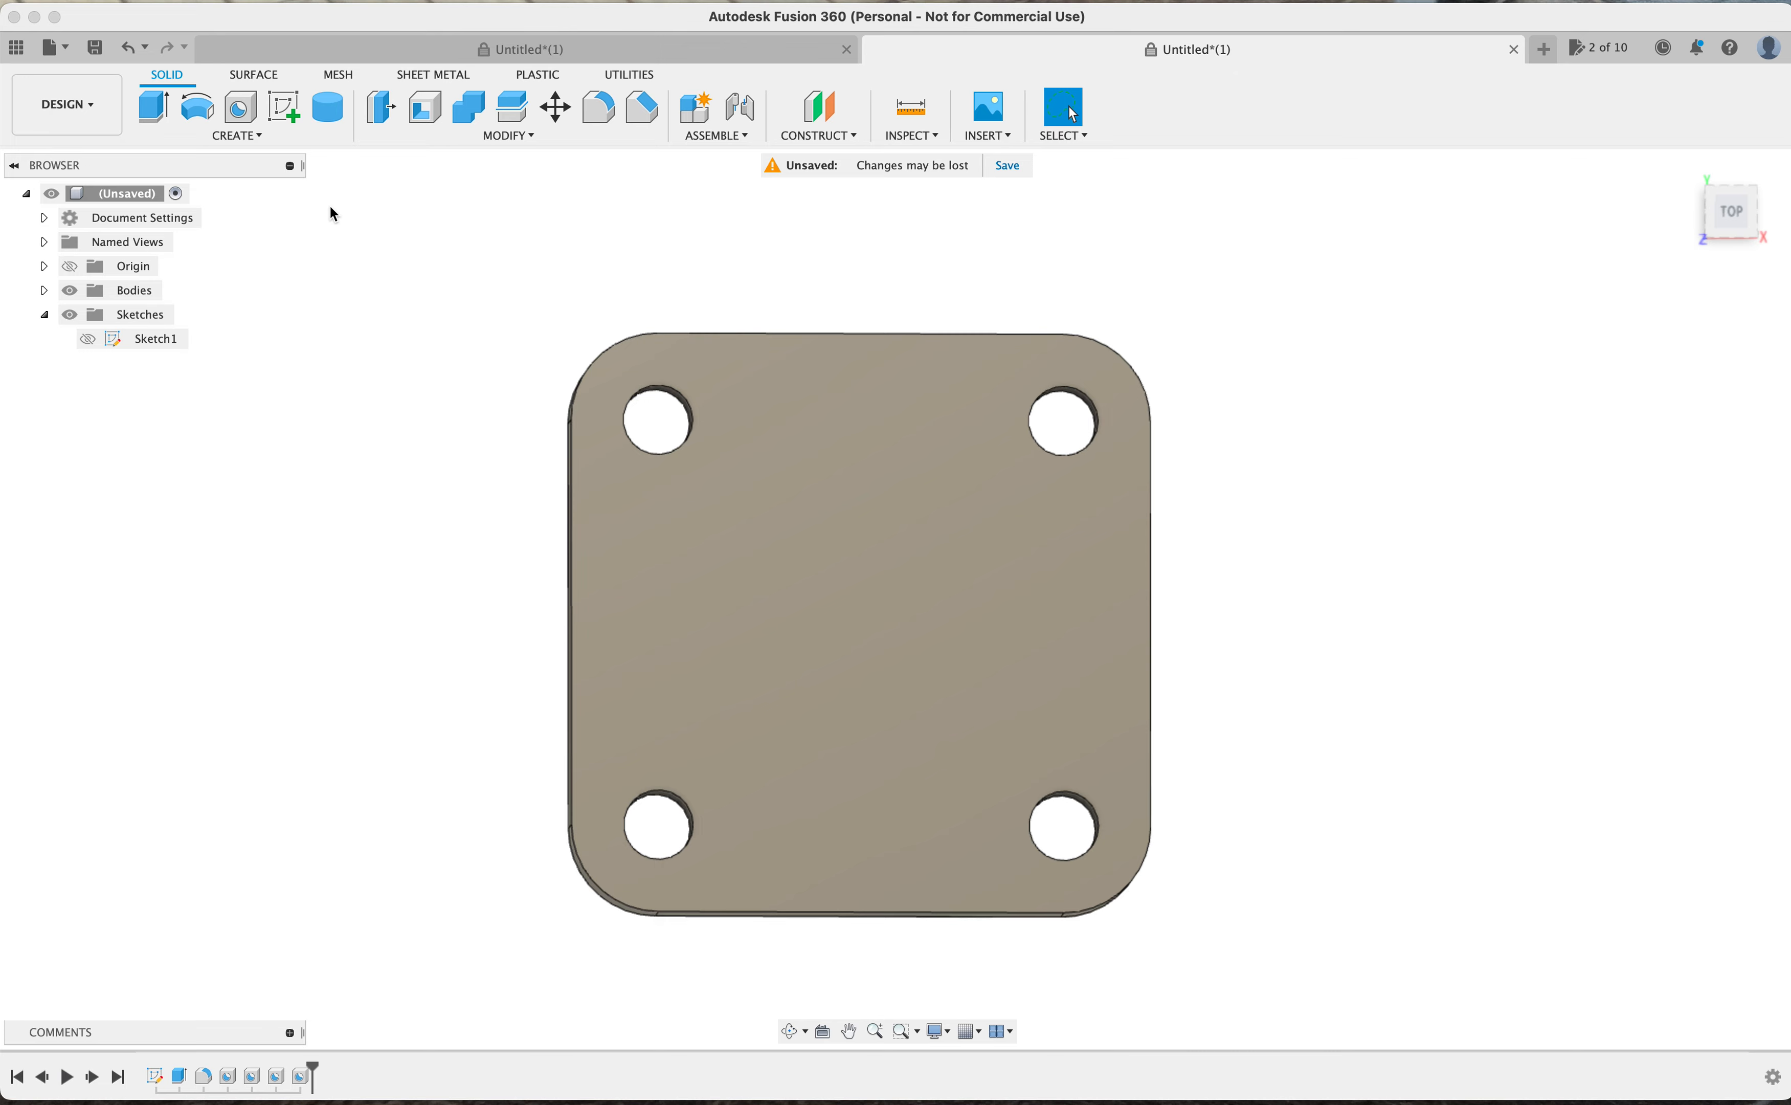
click(284, 110)
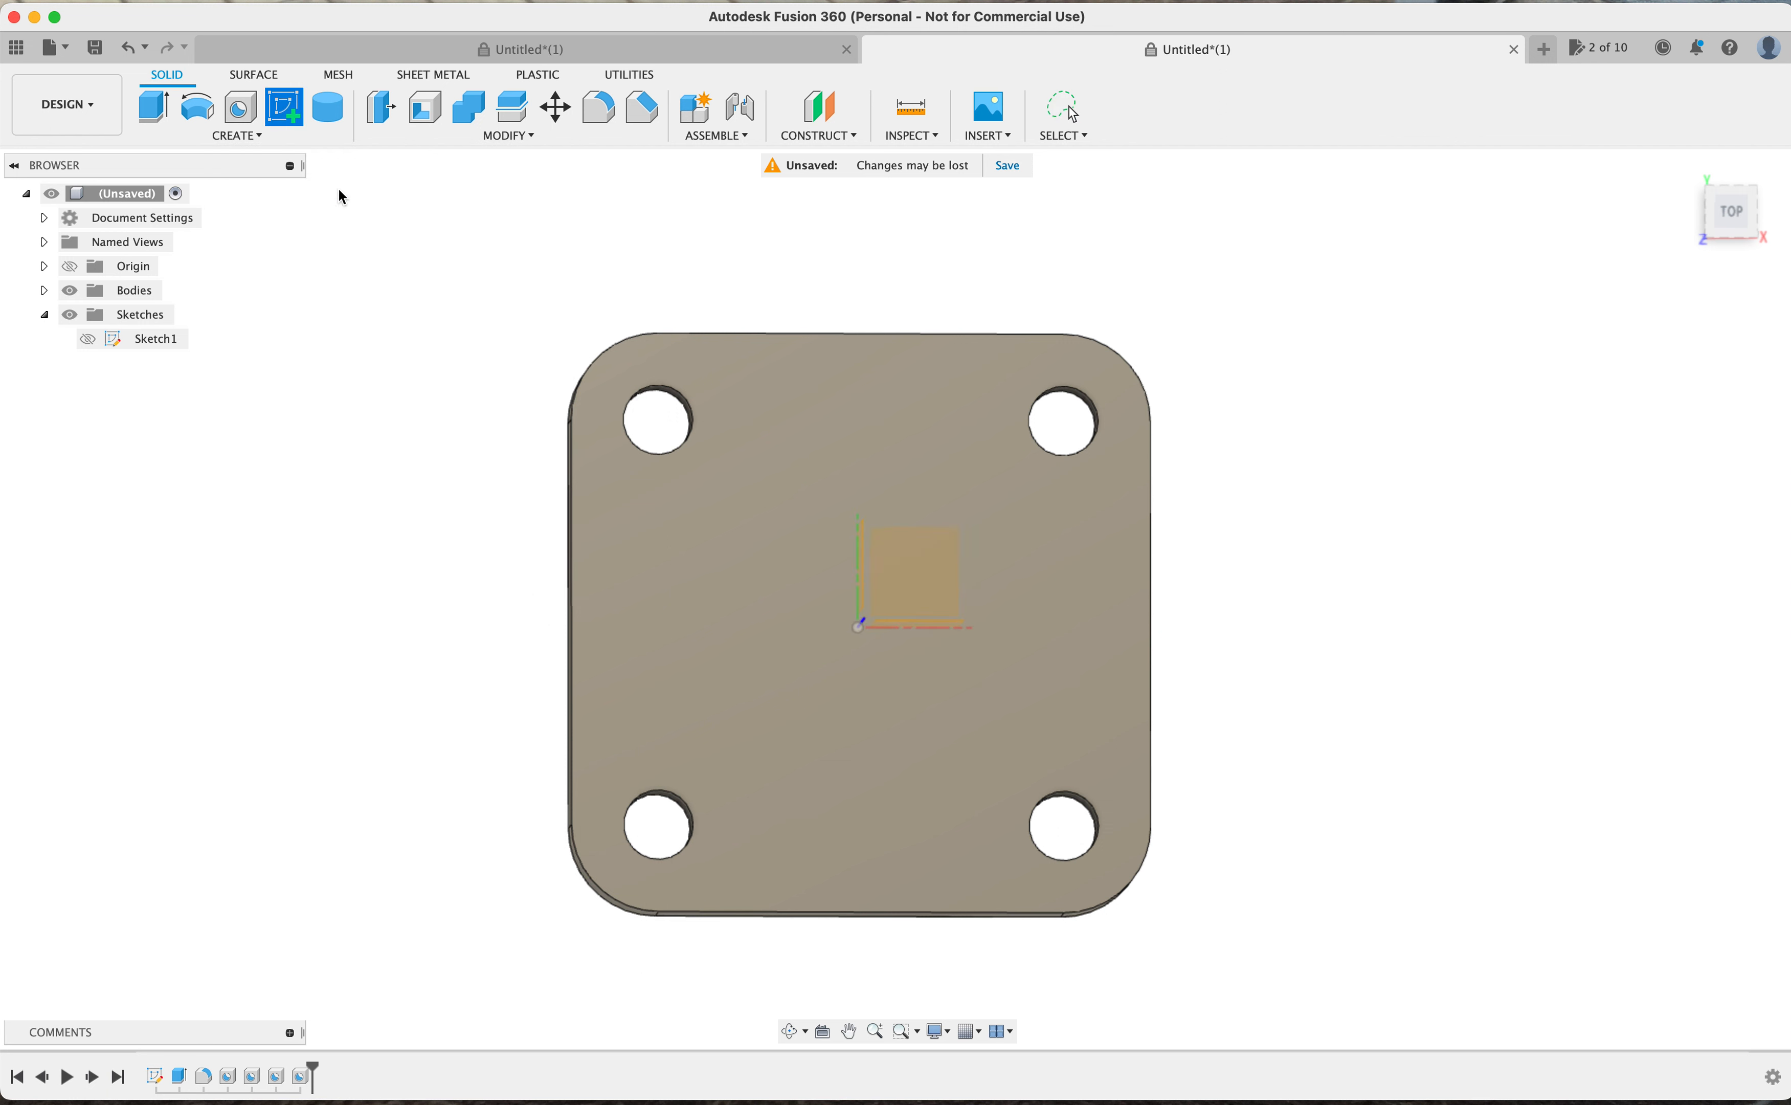
click(734, 560)
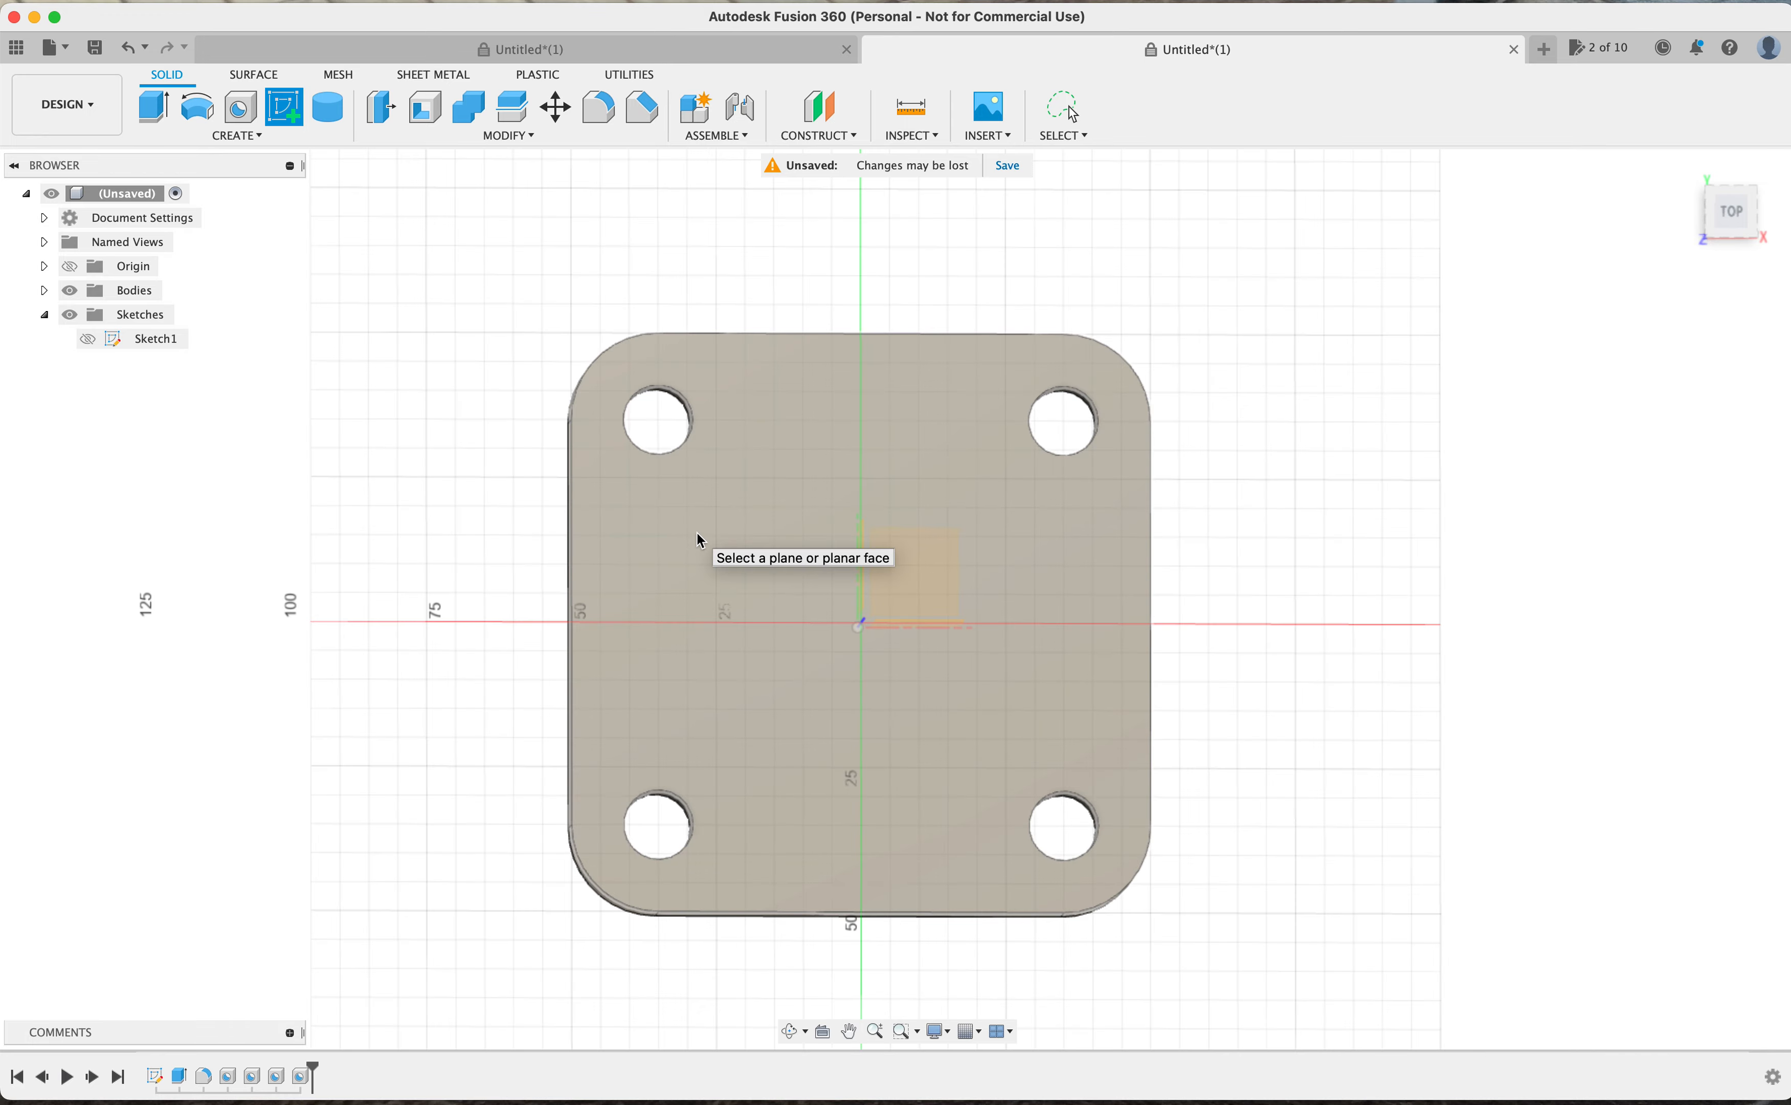
click(699, 539)
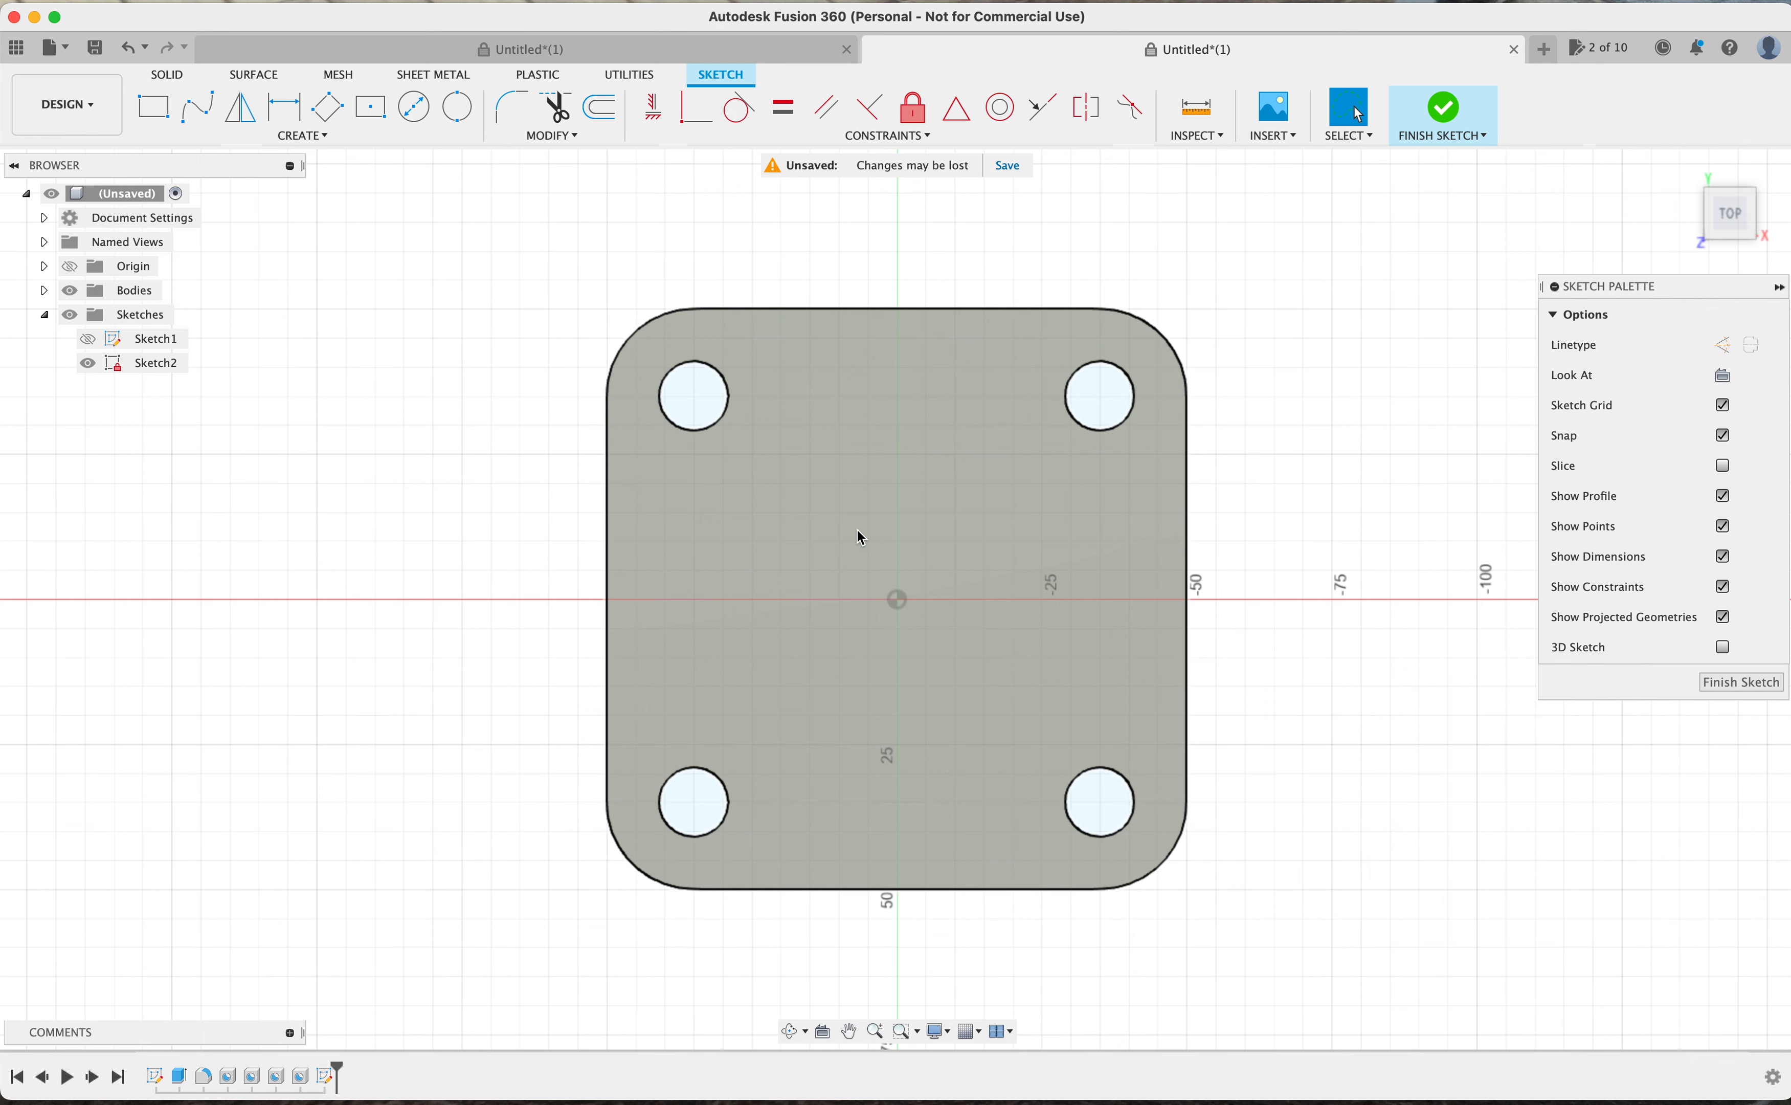
click(1445, 111)
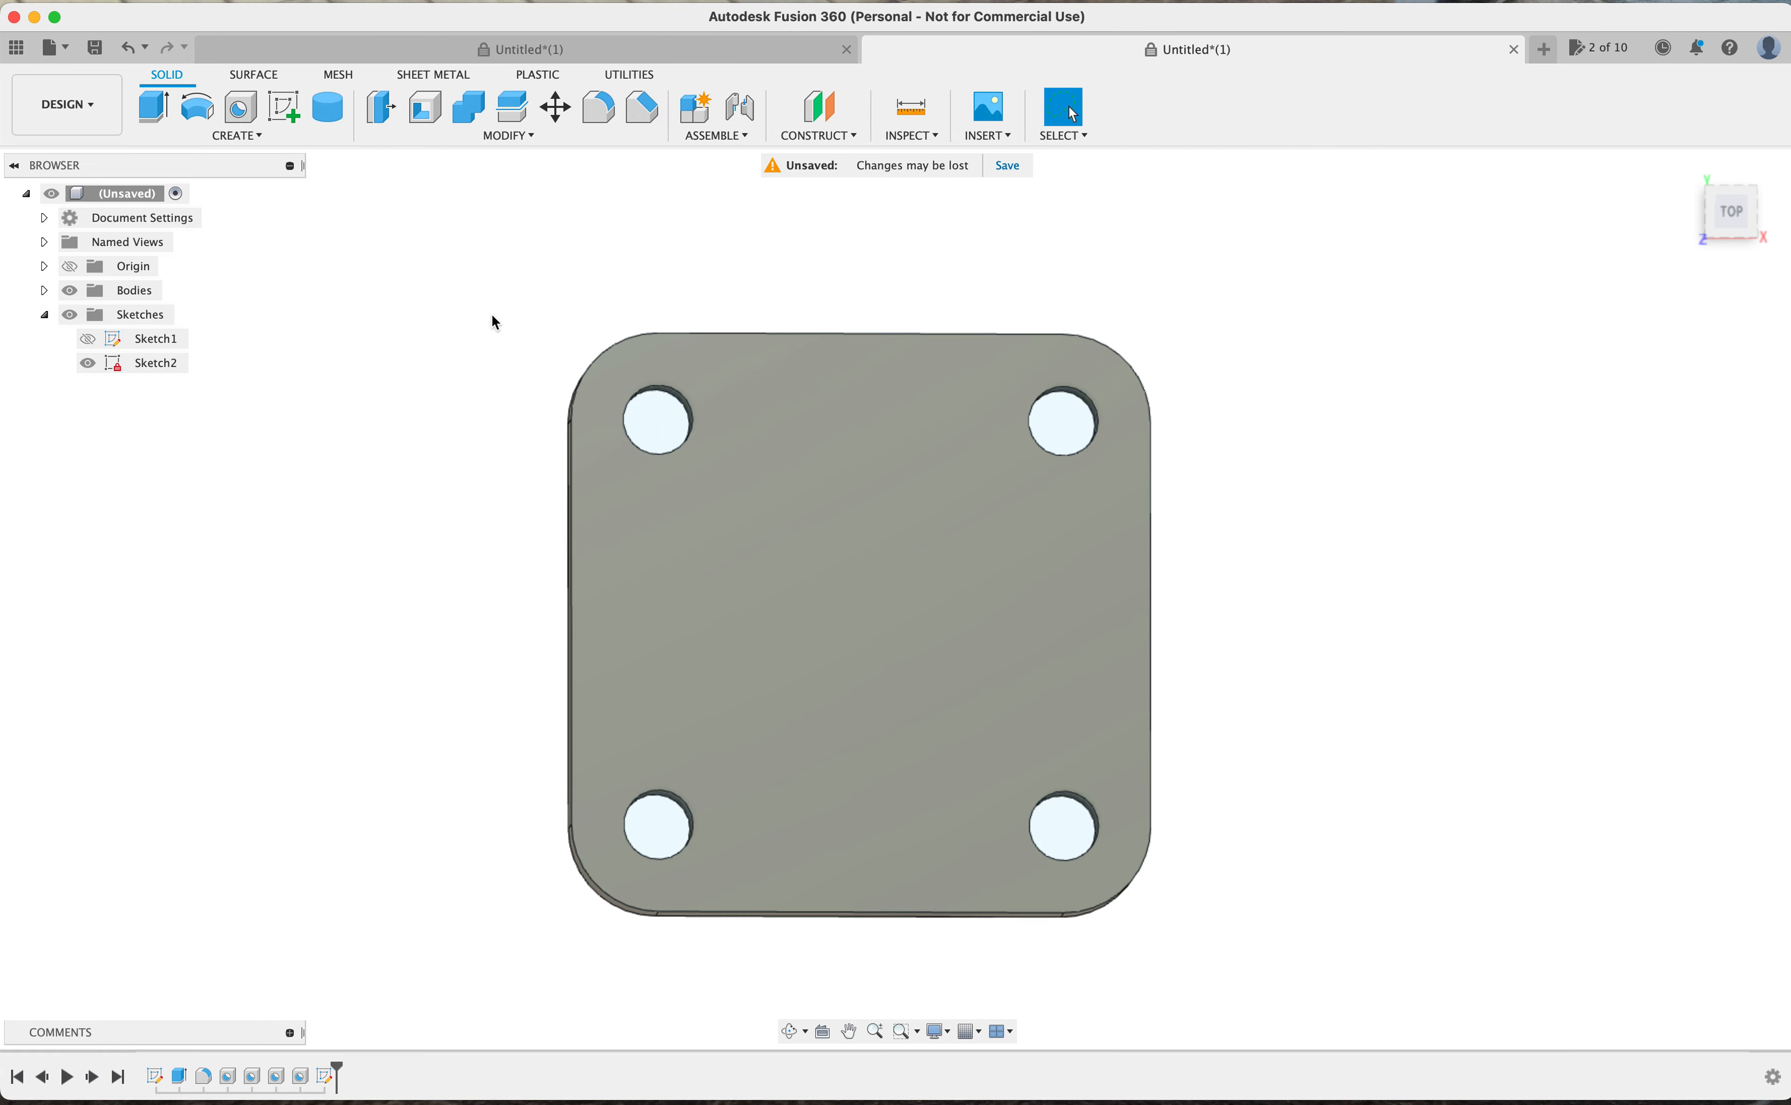
Hide the plate body Body1 so that only the outline sketch remains in view
click(44, 290)
click(93, 319)
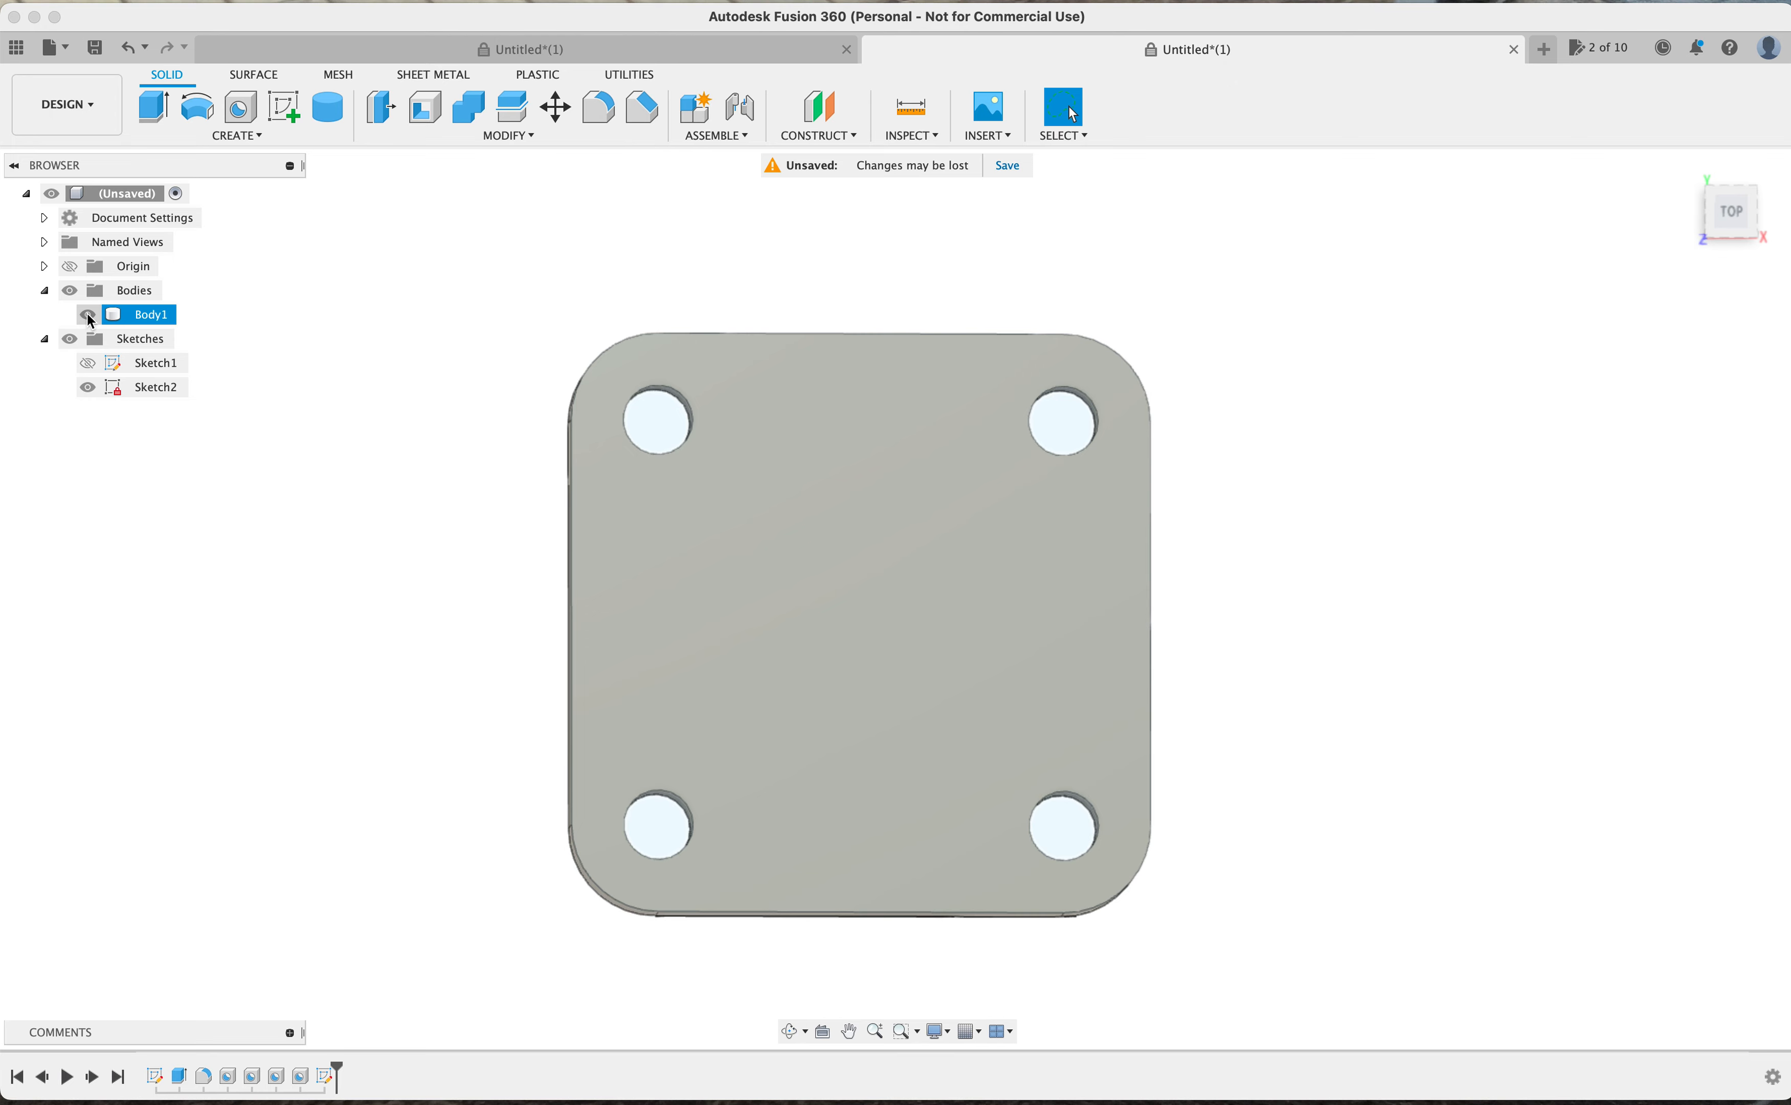
click(89, 318)
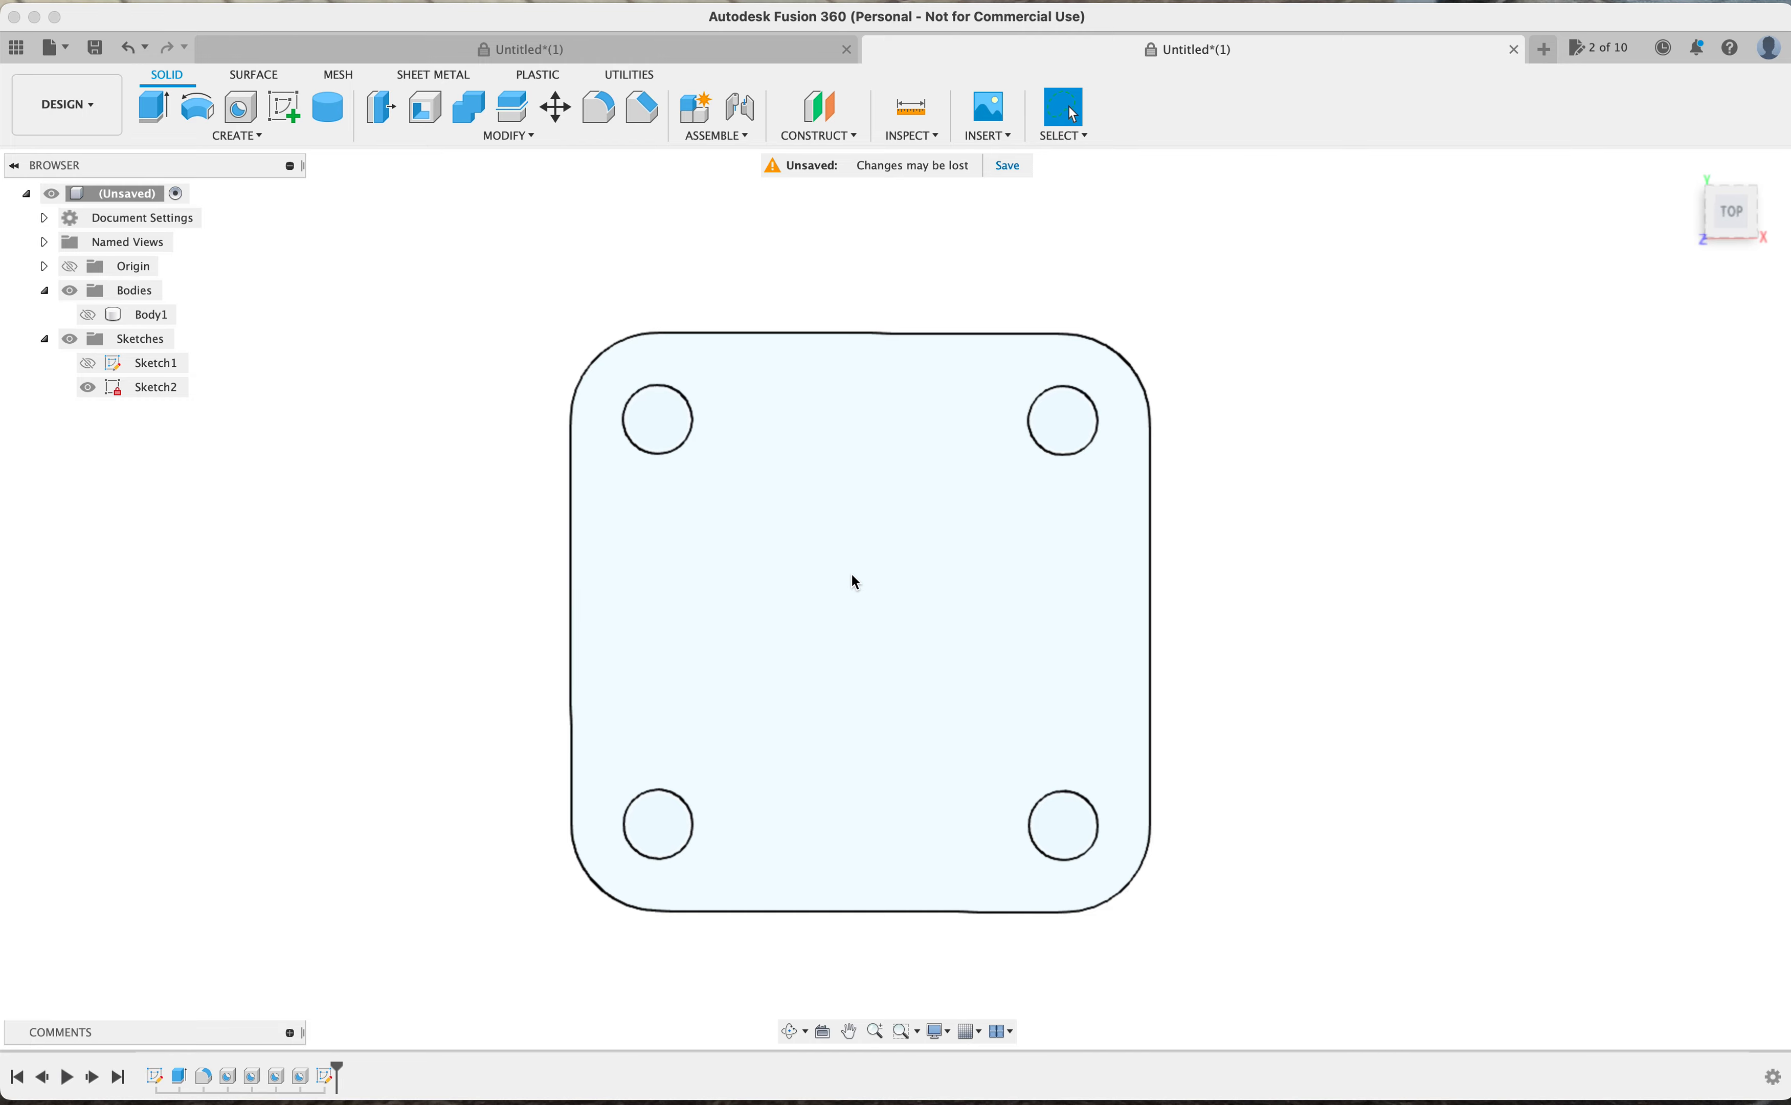
shift+scroll(852, 575, down, 10)
shift+scroll(852, 575, up, 6)
shift+scroll(852, 576, up, 6)
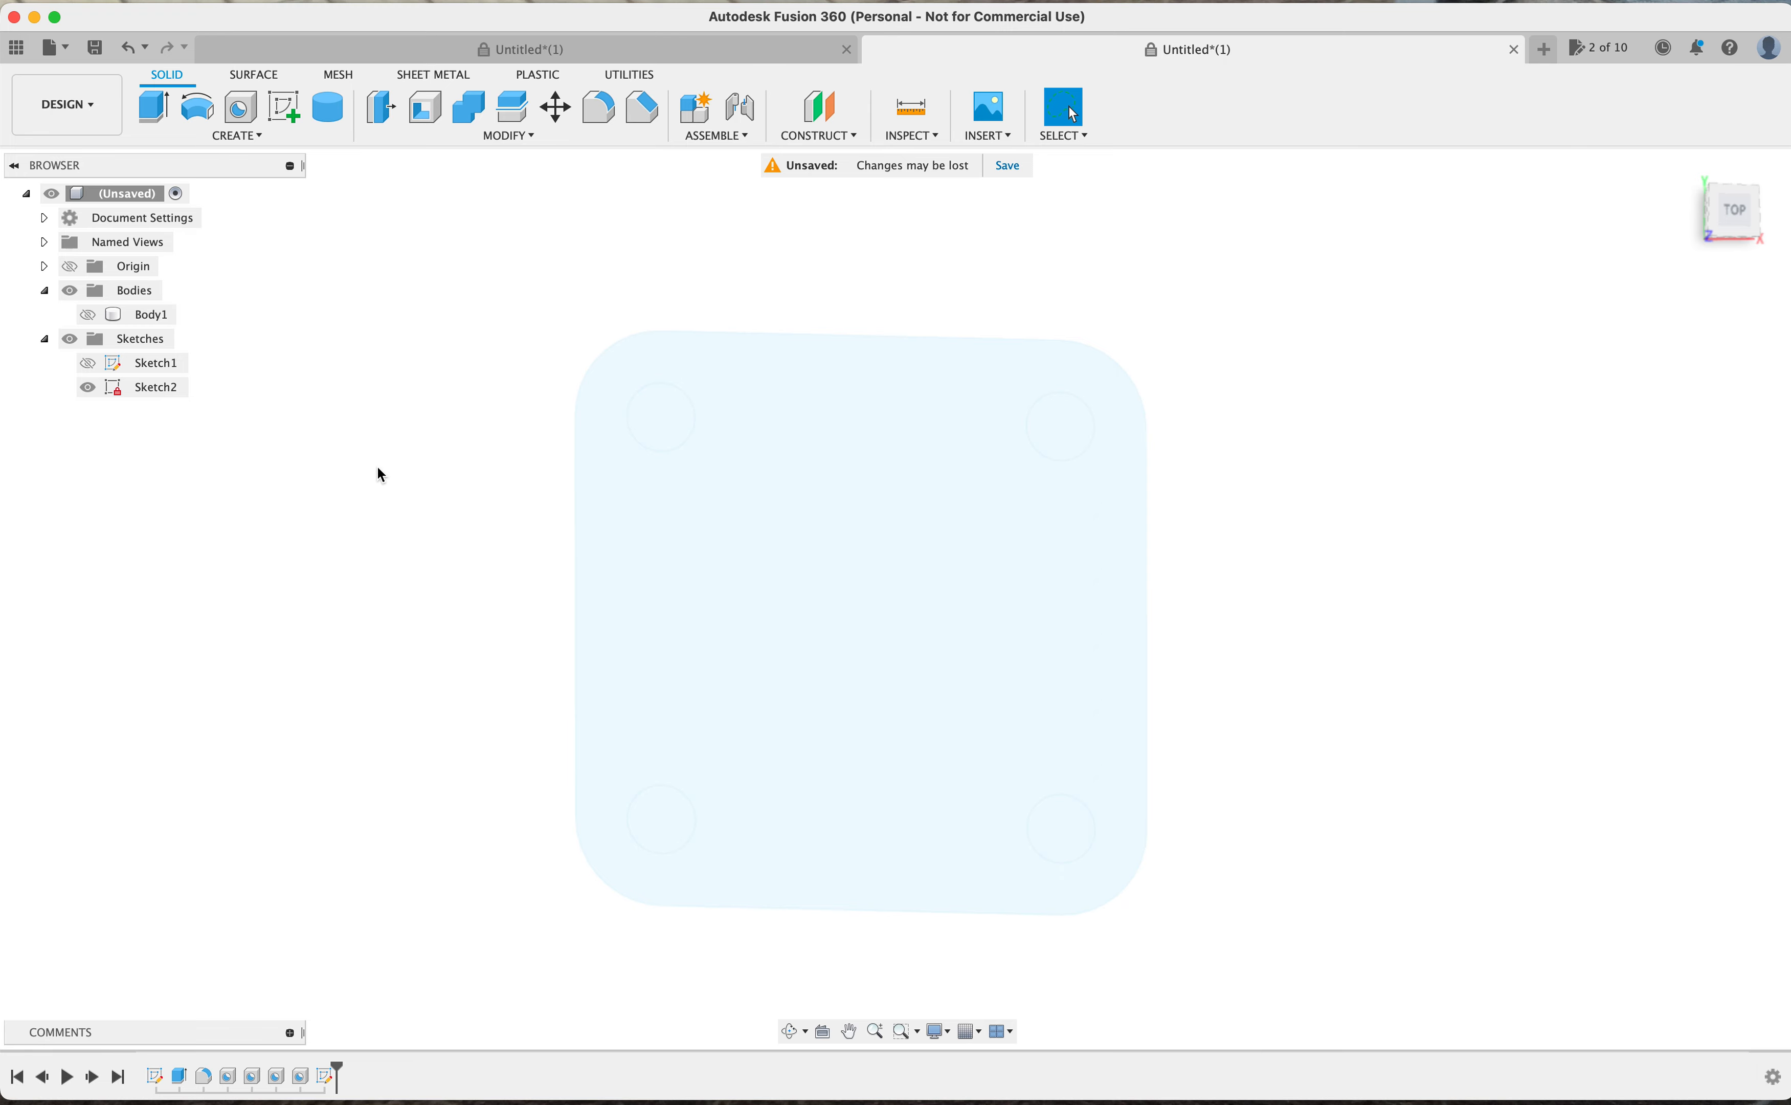
Export Sketch2 as a DXF file named "100x100 test" to the Desktop and clear the sketch selection
right_click(156, 397)
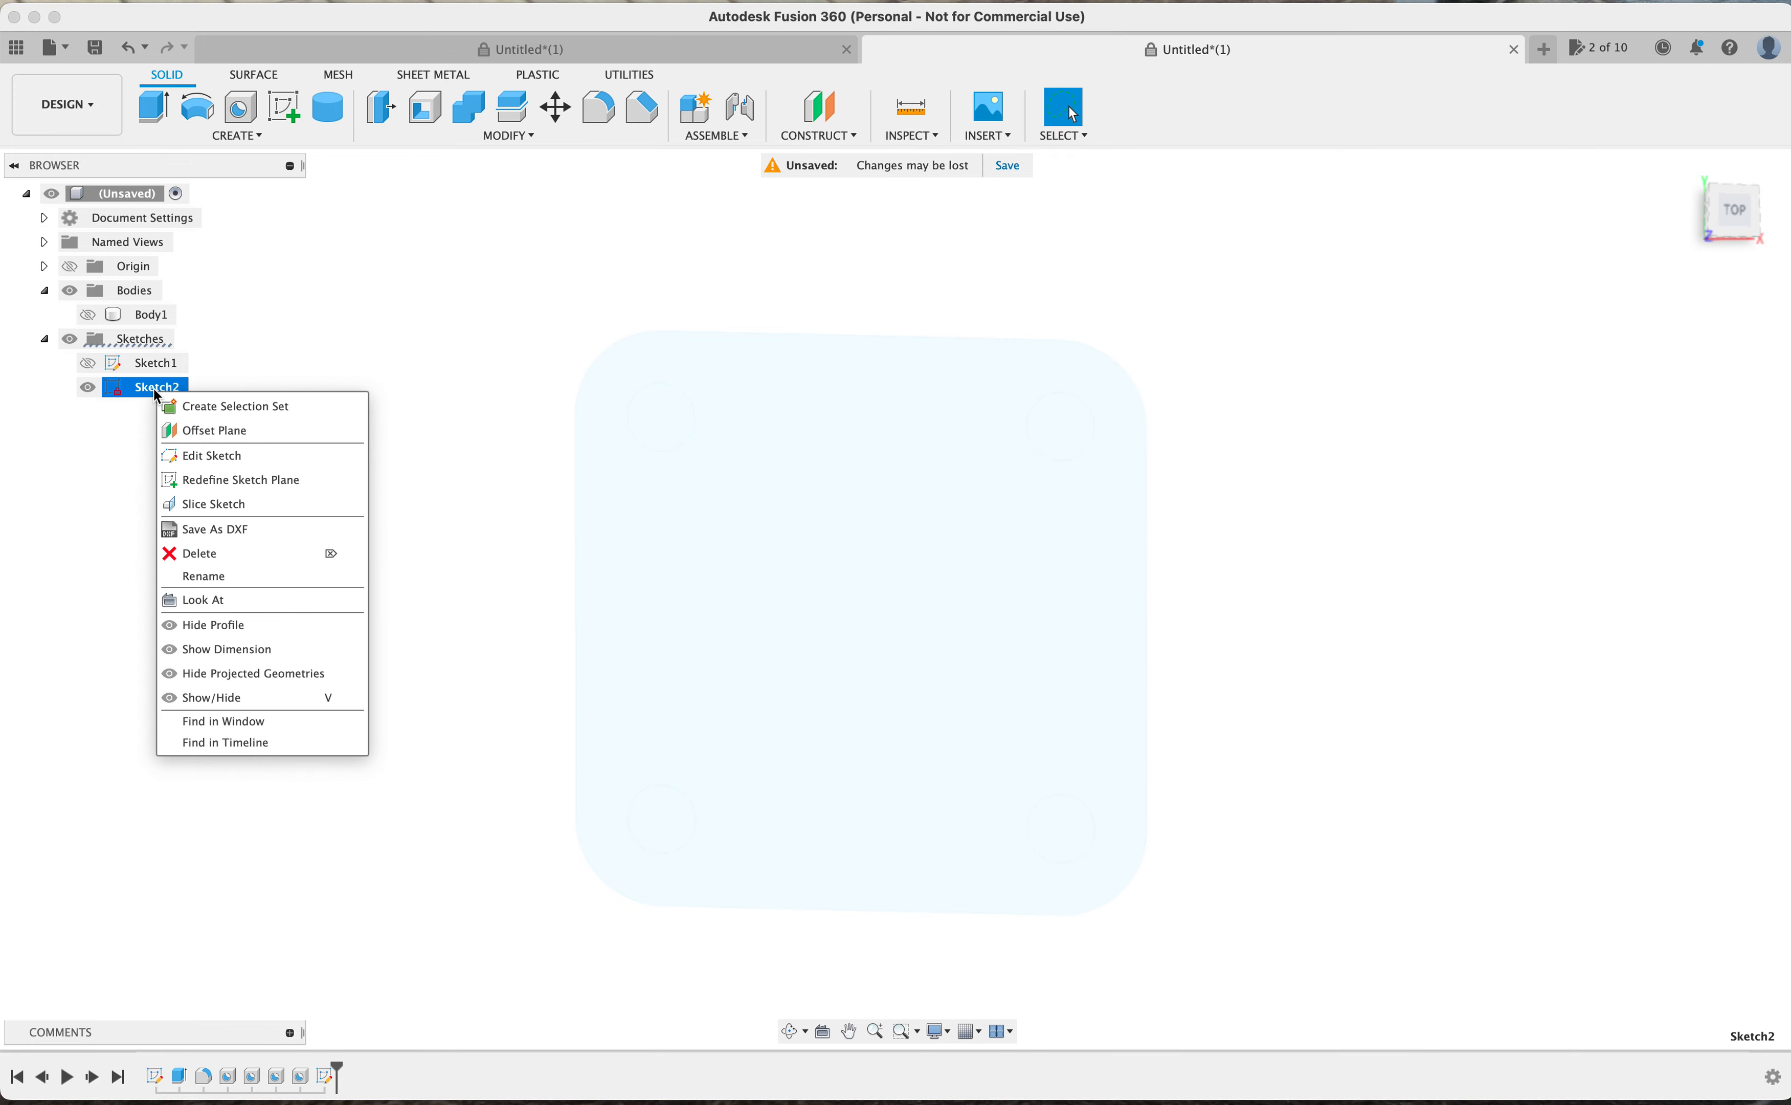
click(207, 530)
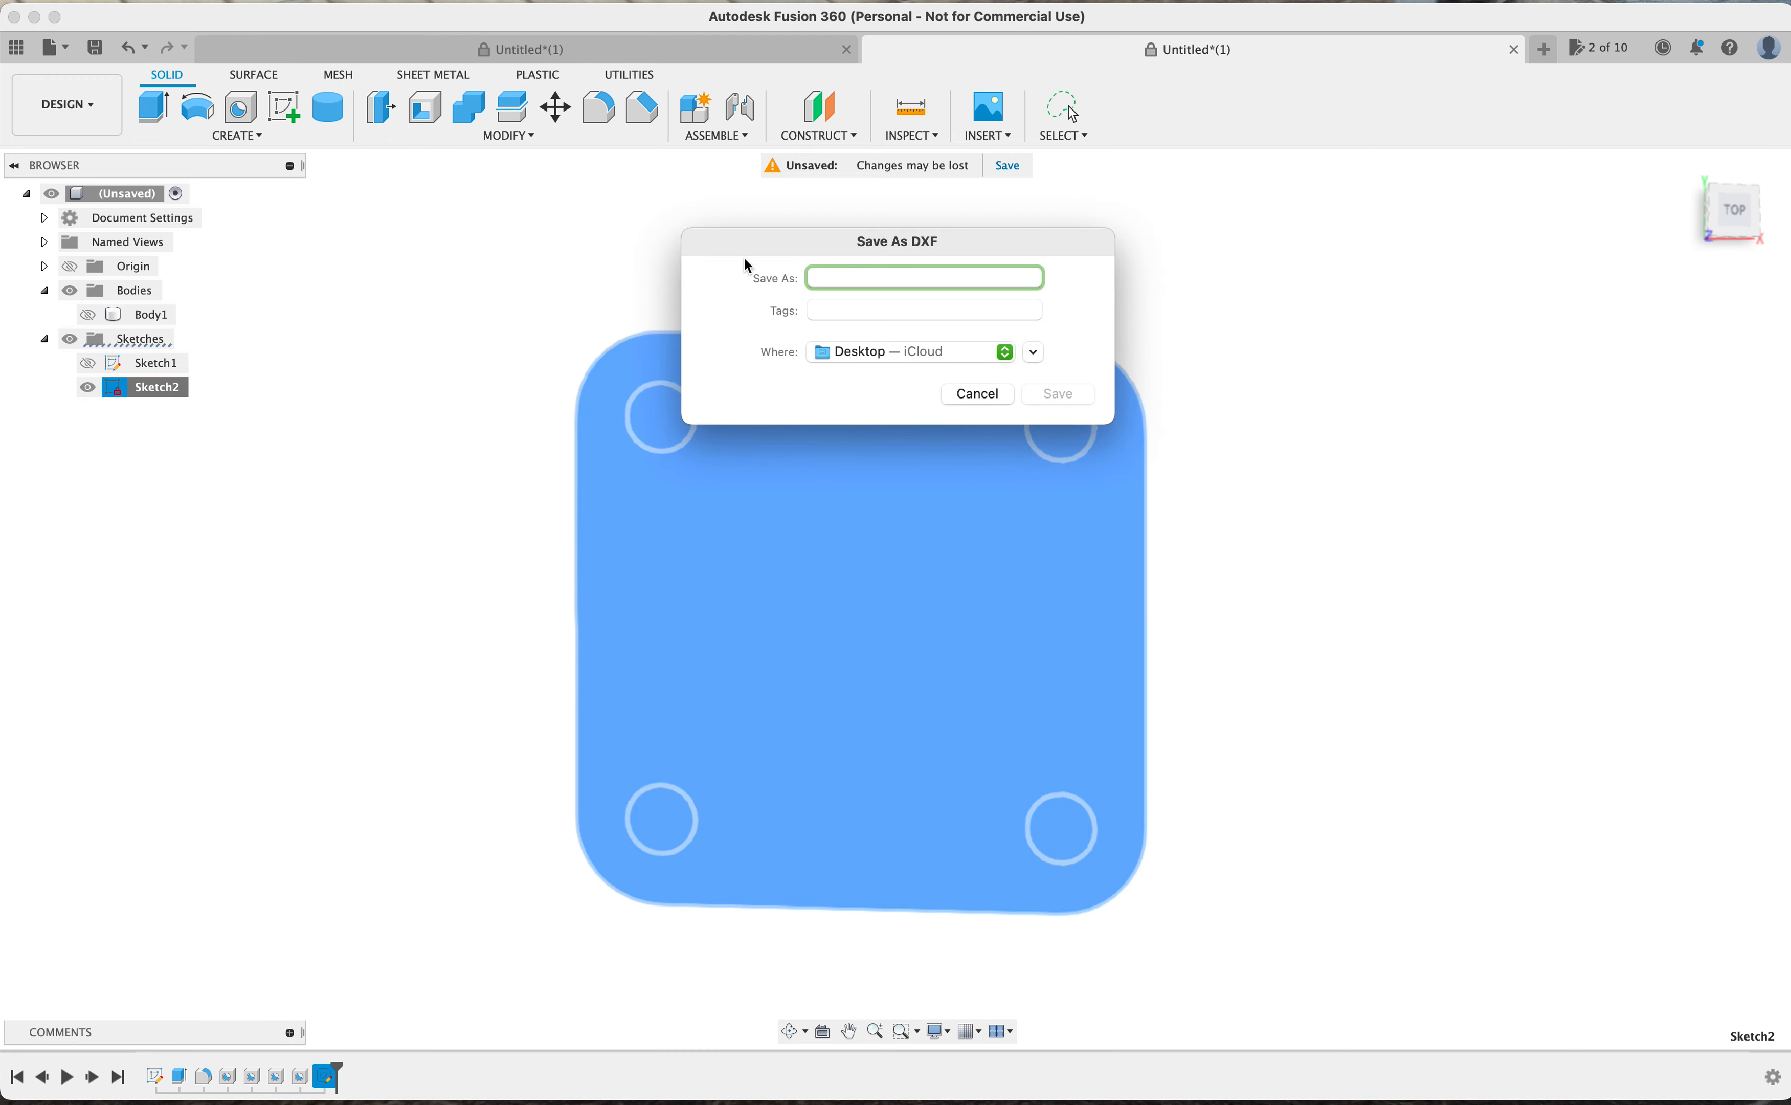
text(100x100)
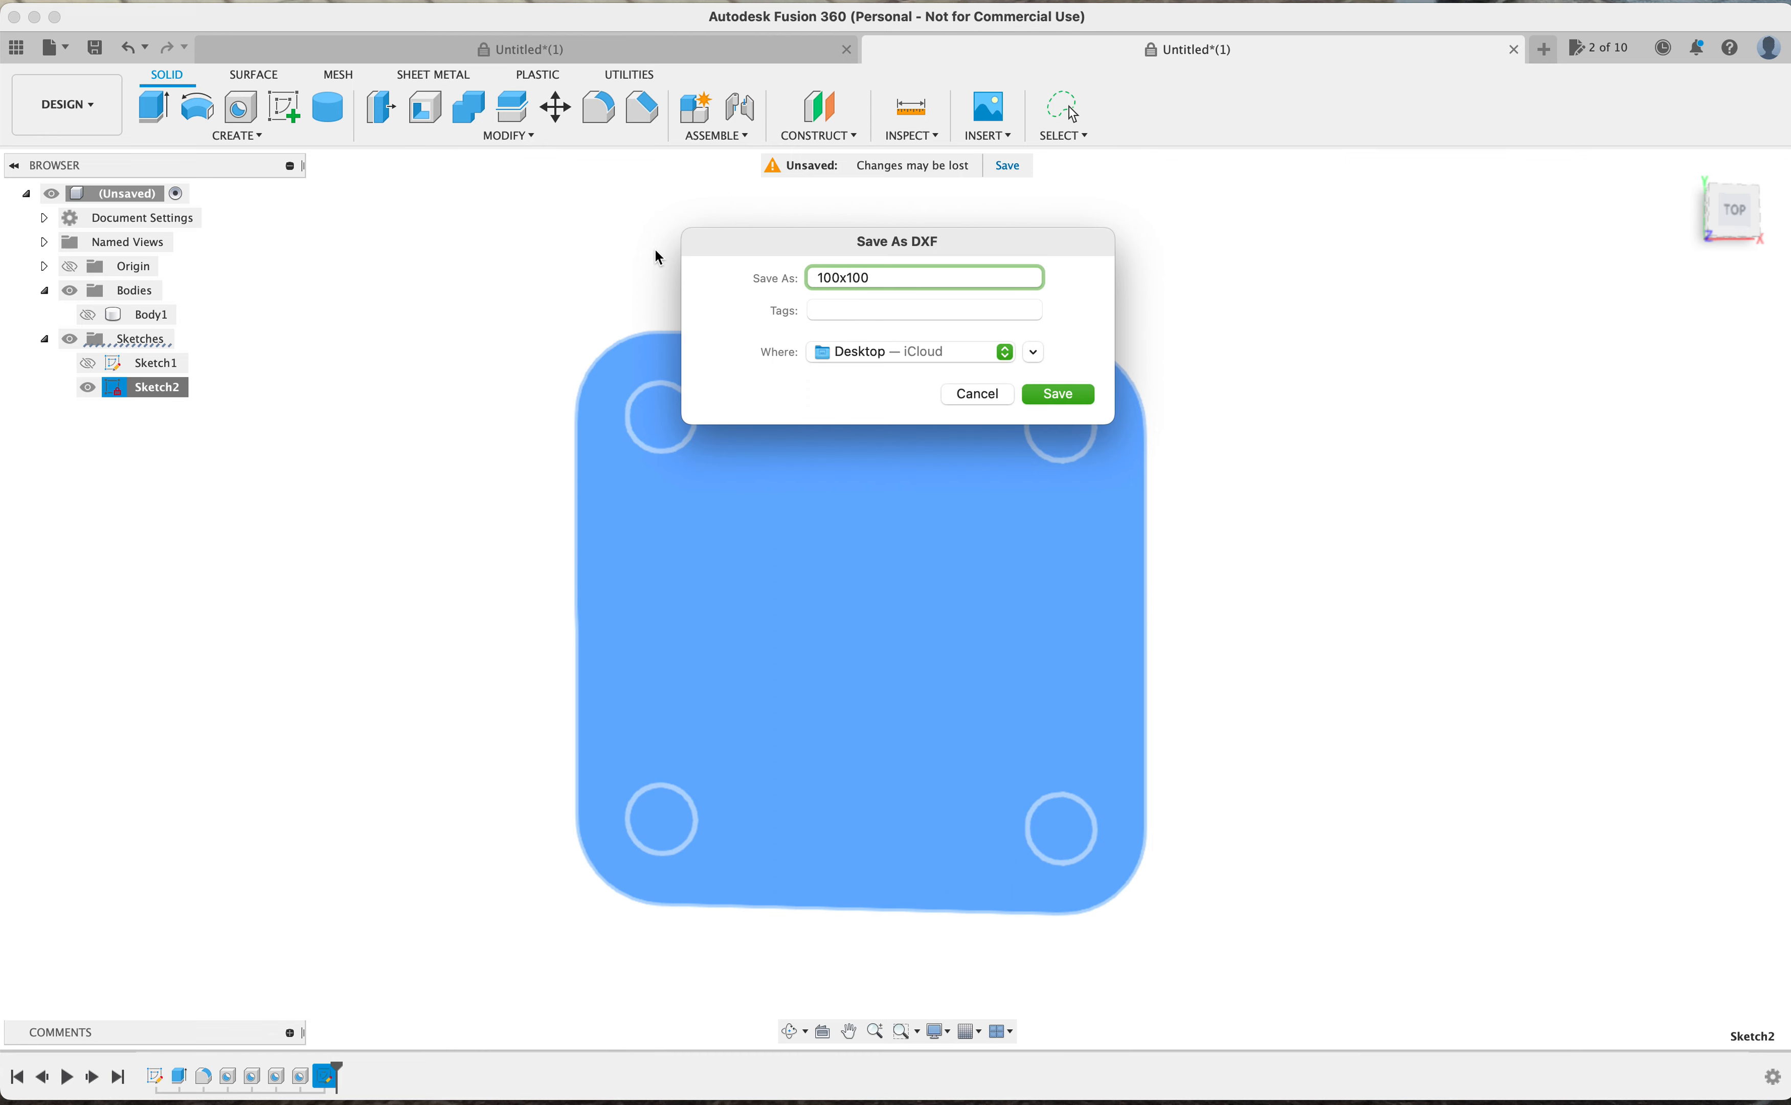
text( test)
click(1059, 394)
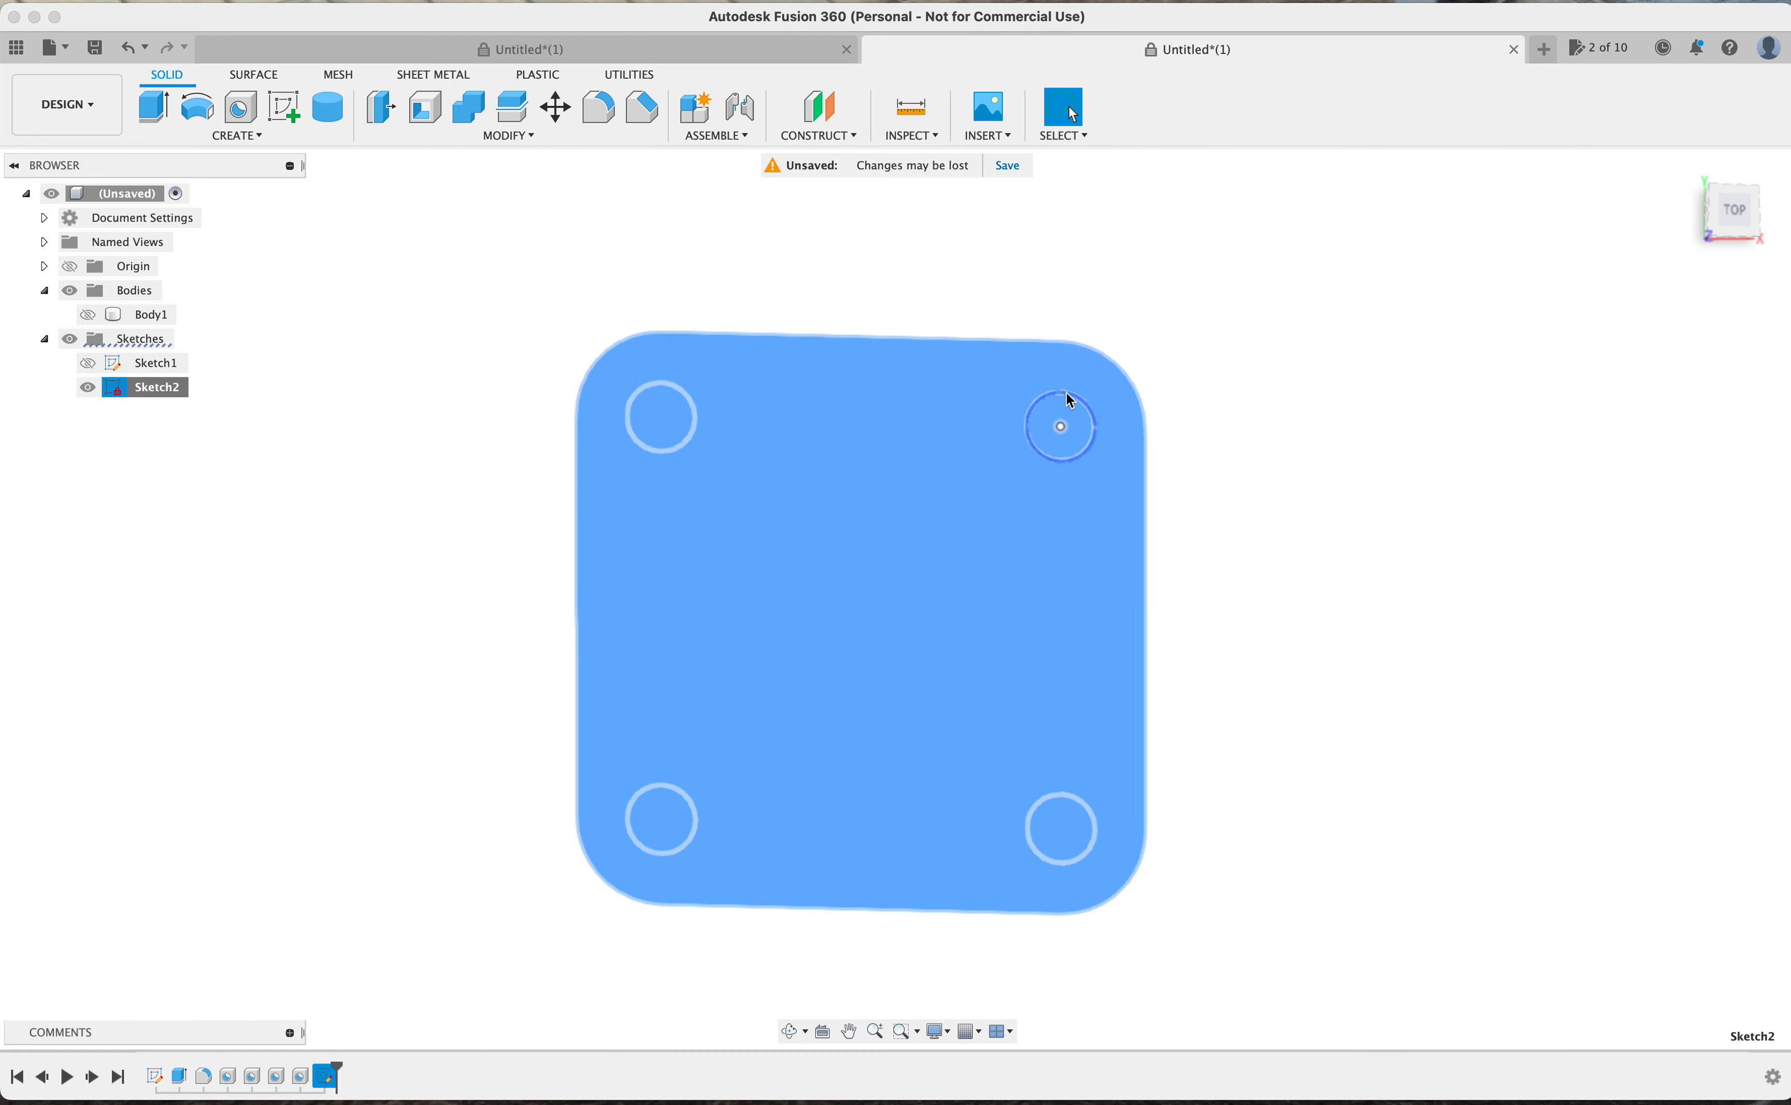
click(1339, 355)
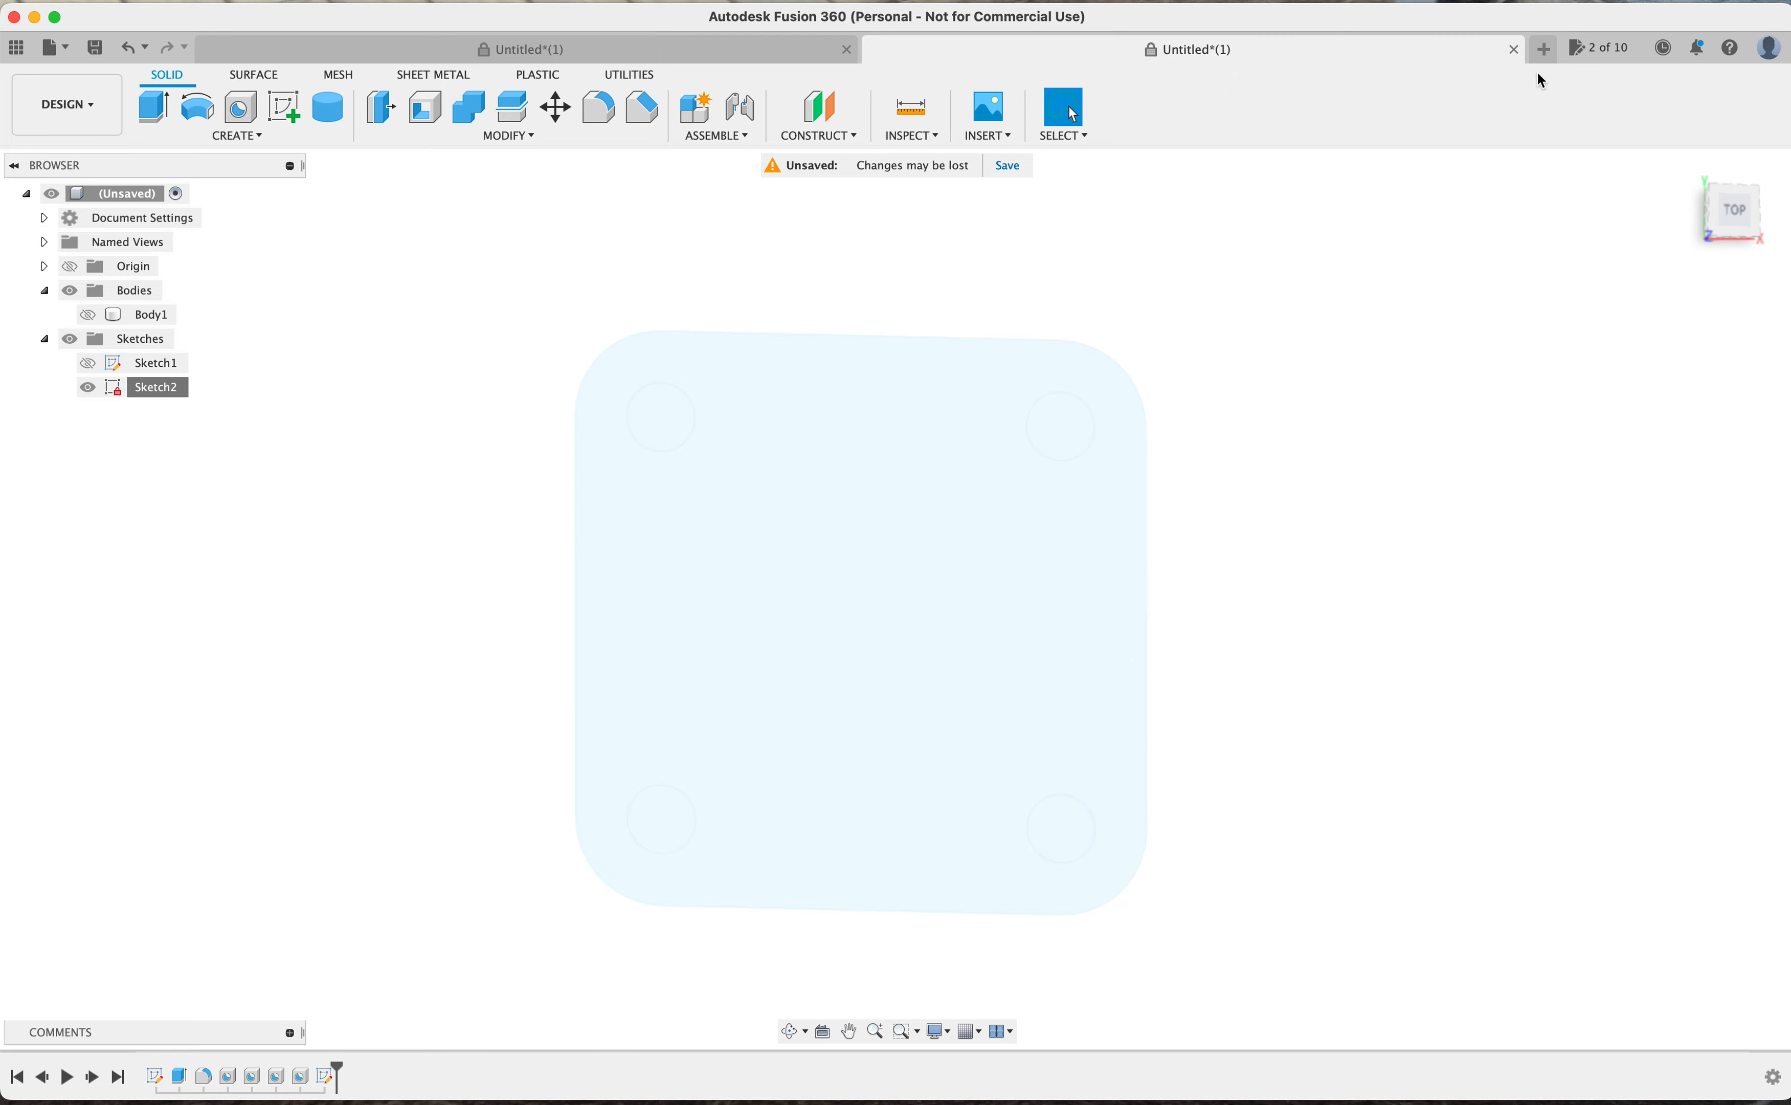
Start a new design and insert "100x100 test.dxf" from the Desktop on the XY plane as a single sketch in millimetres
click(1544, 50)
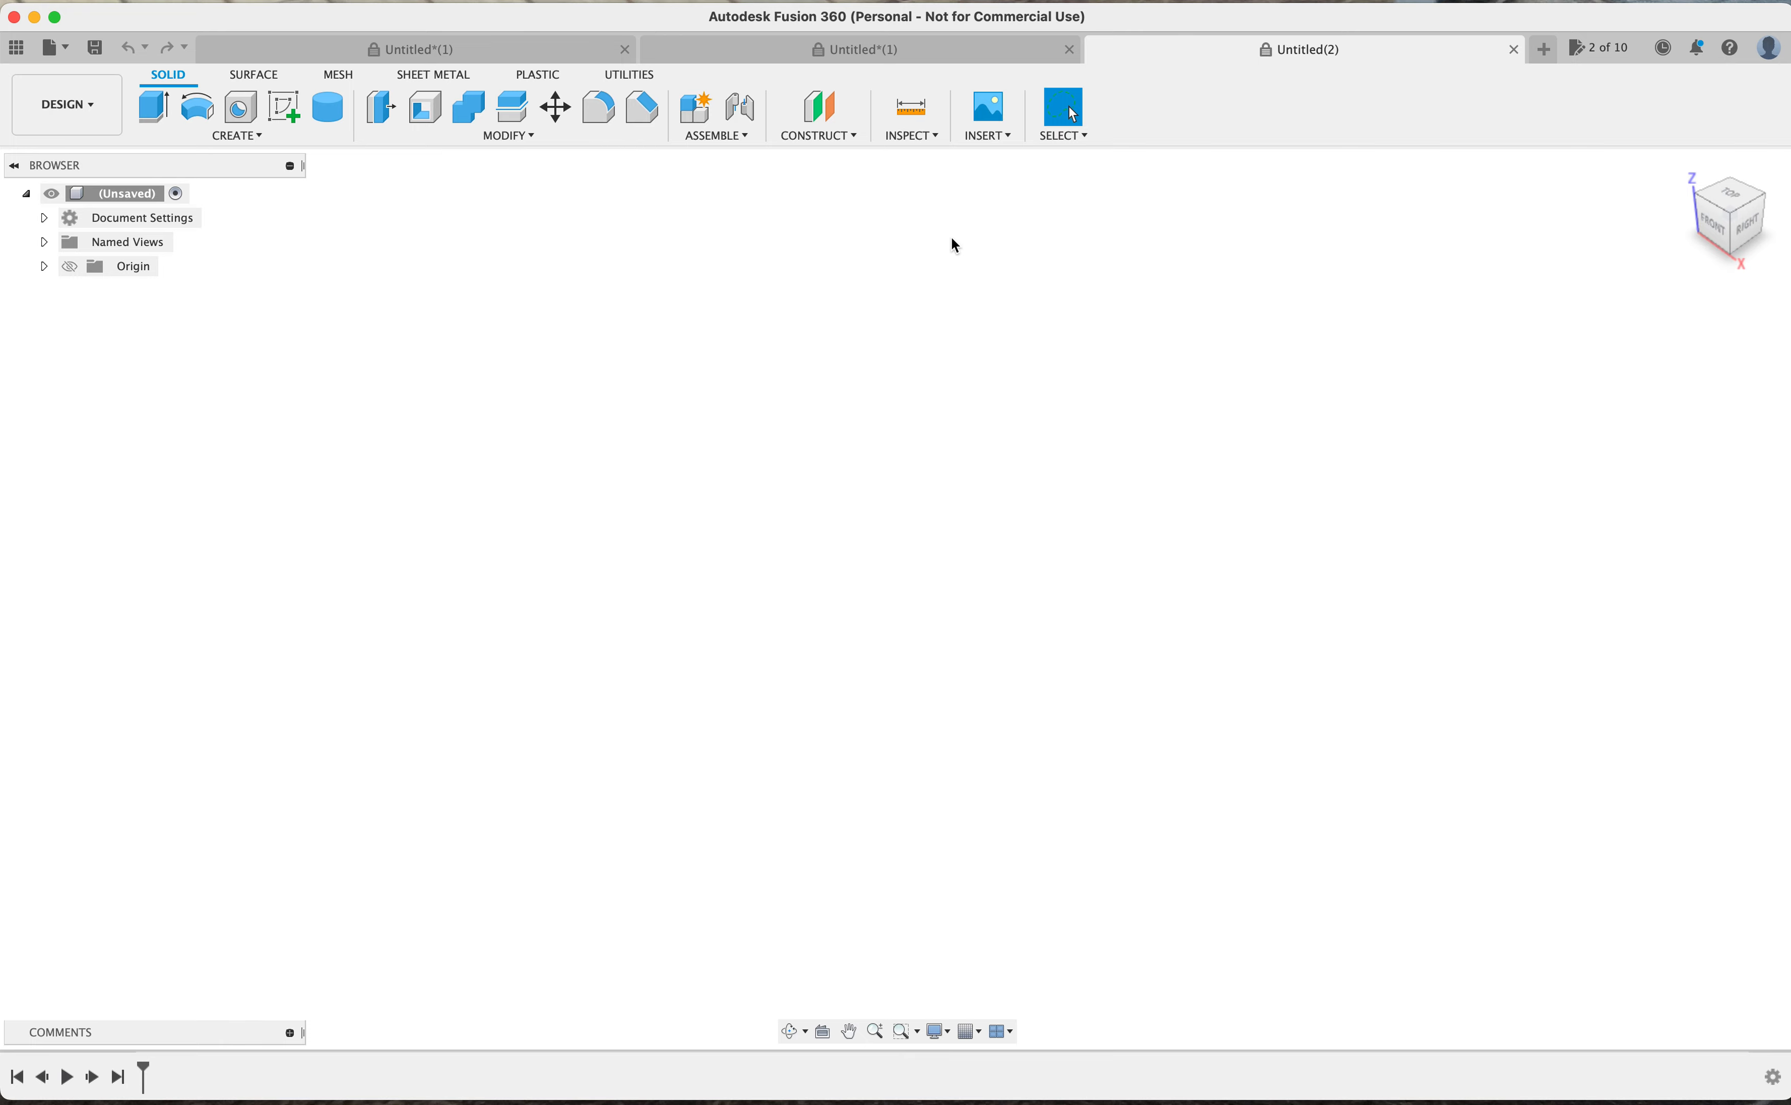
click(1000, 136)
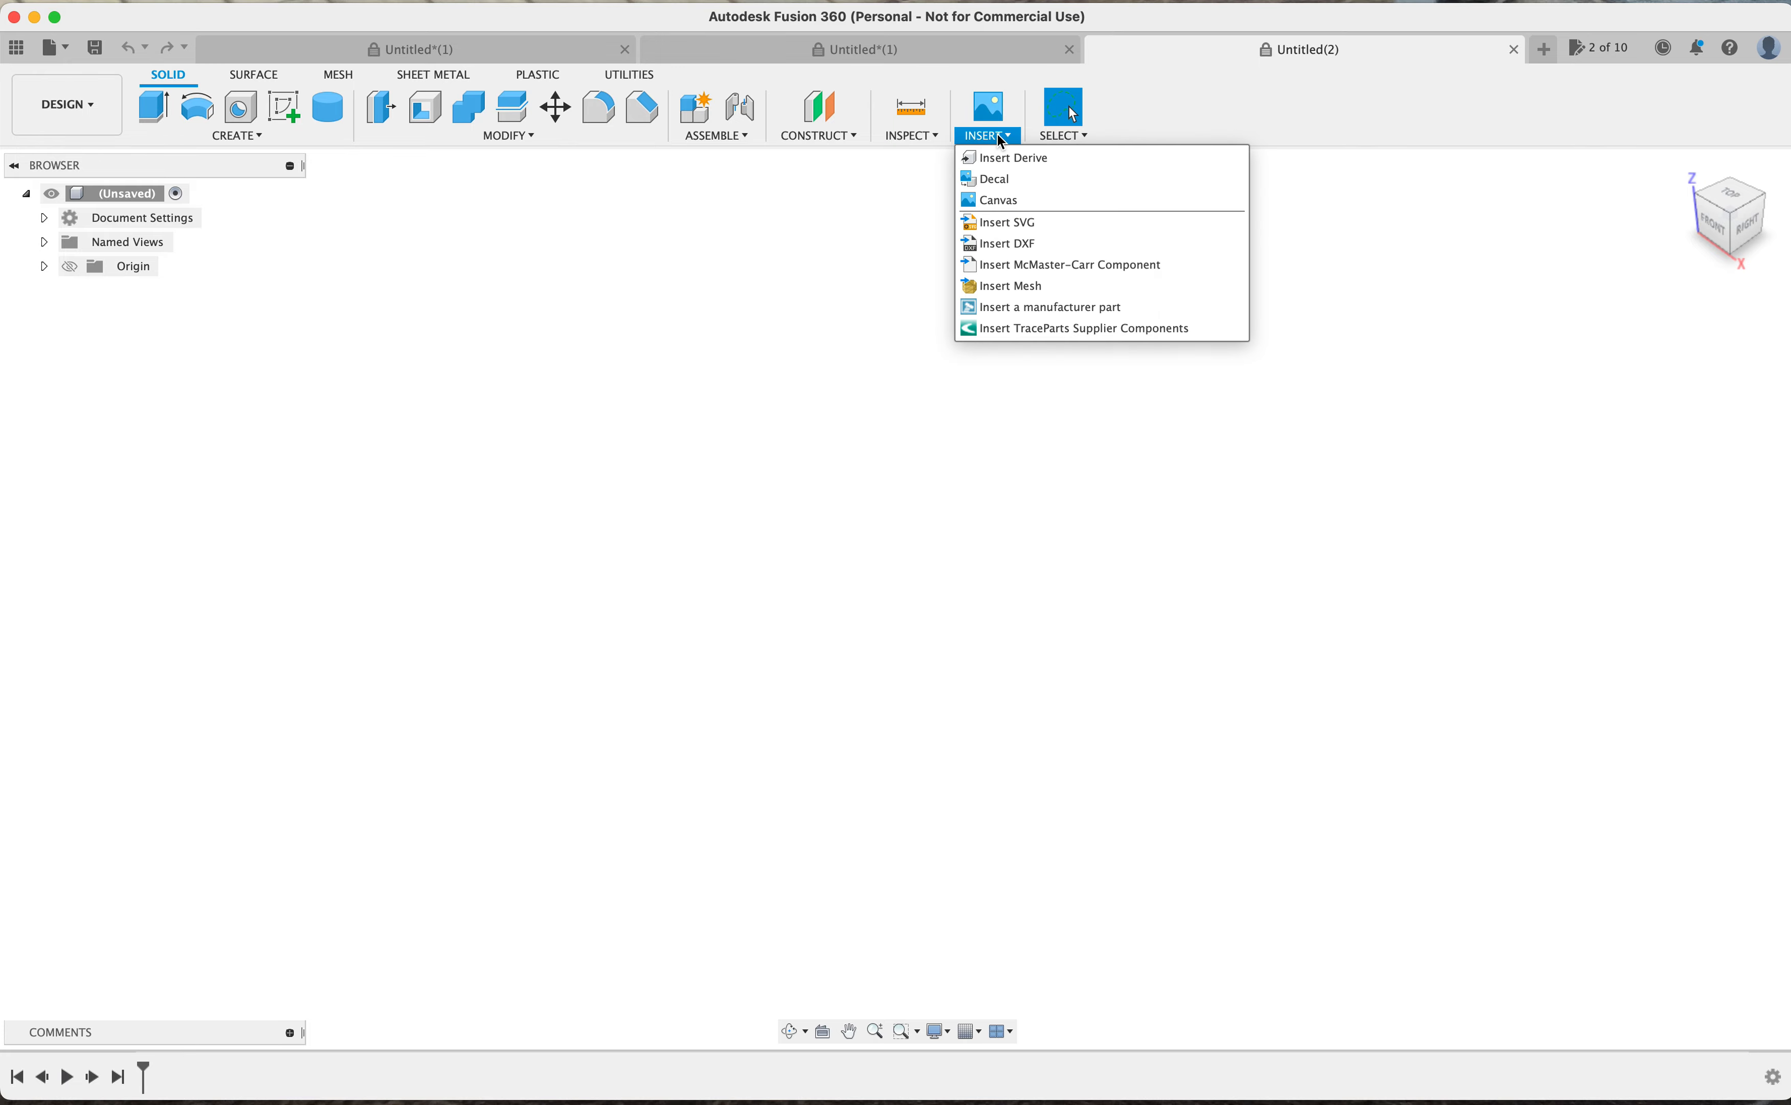
click(1013, 247)
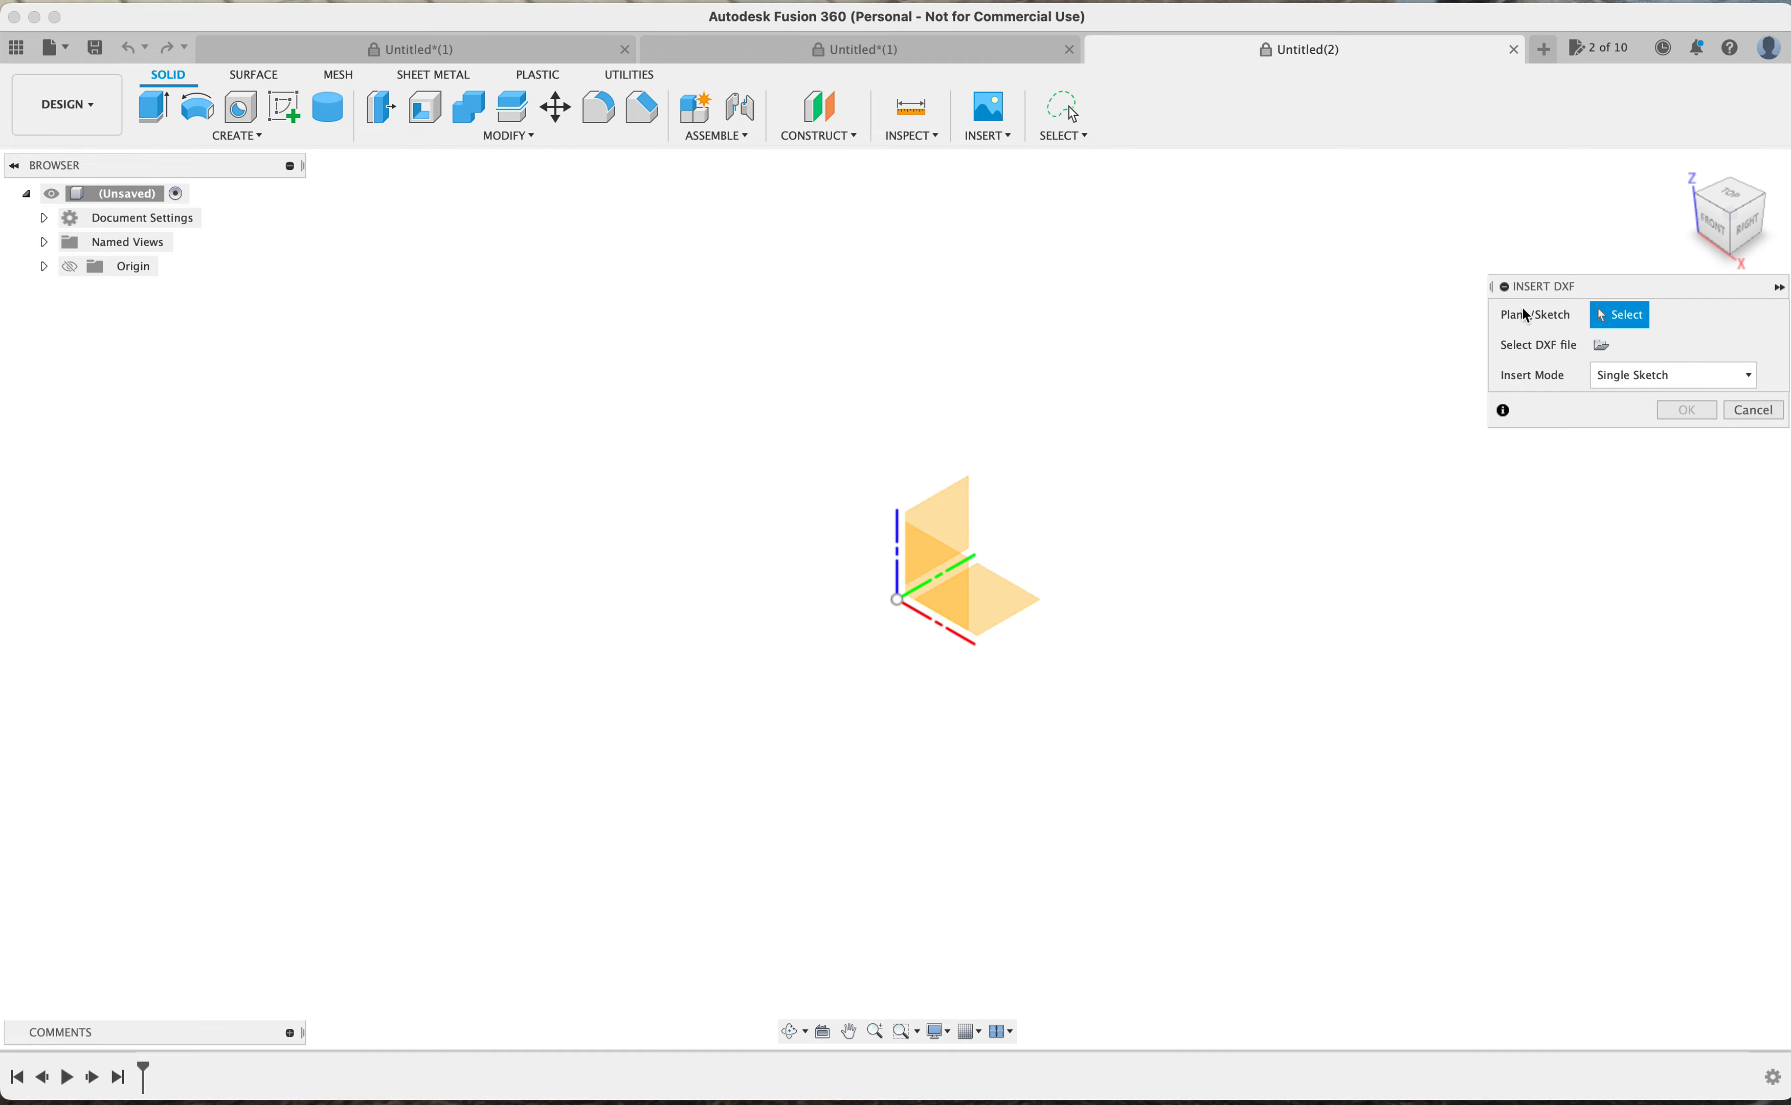
click(1600, 345)
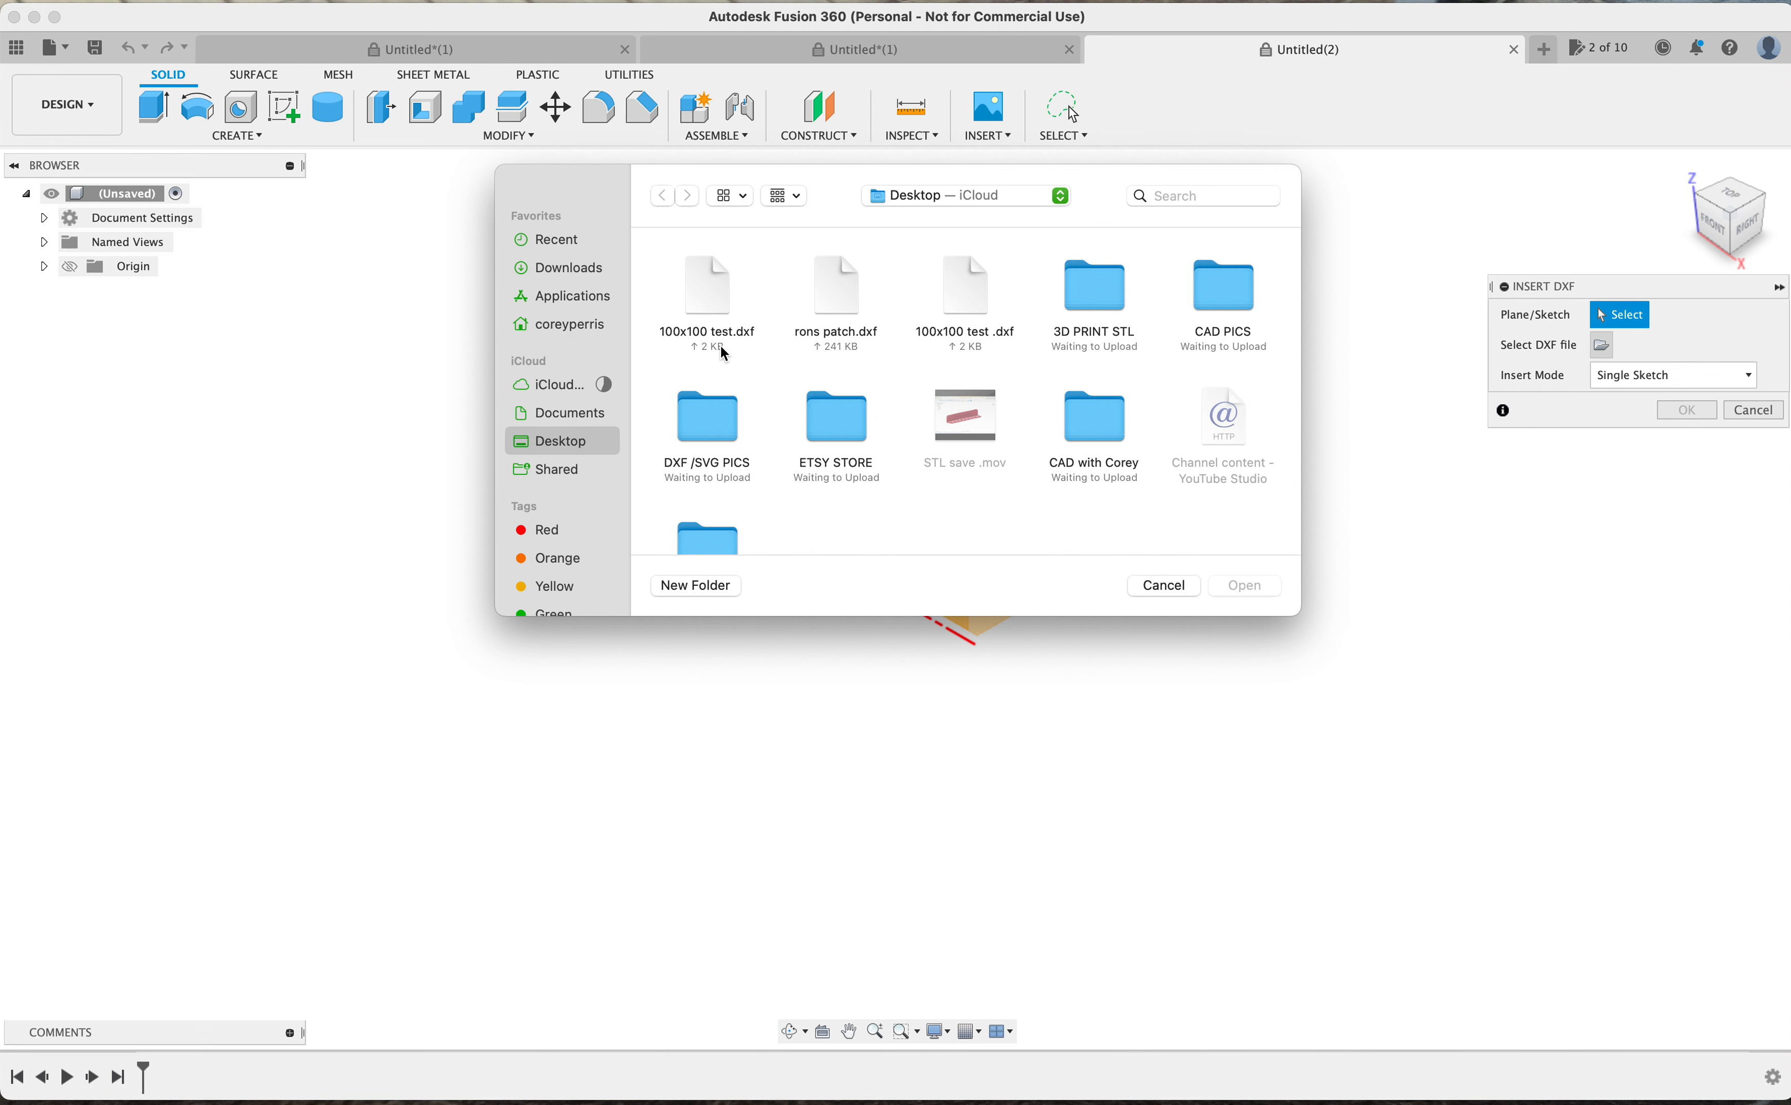
click(713, 308)
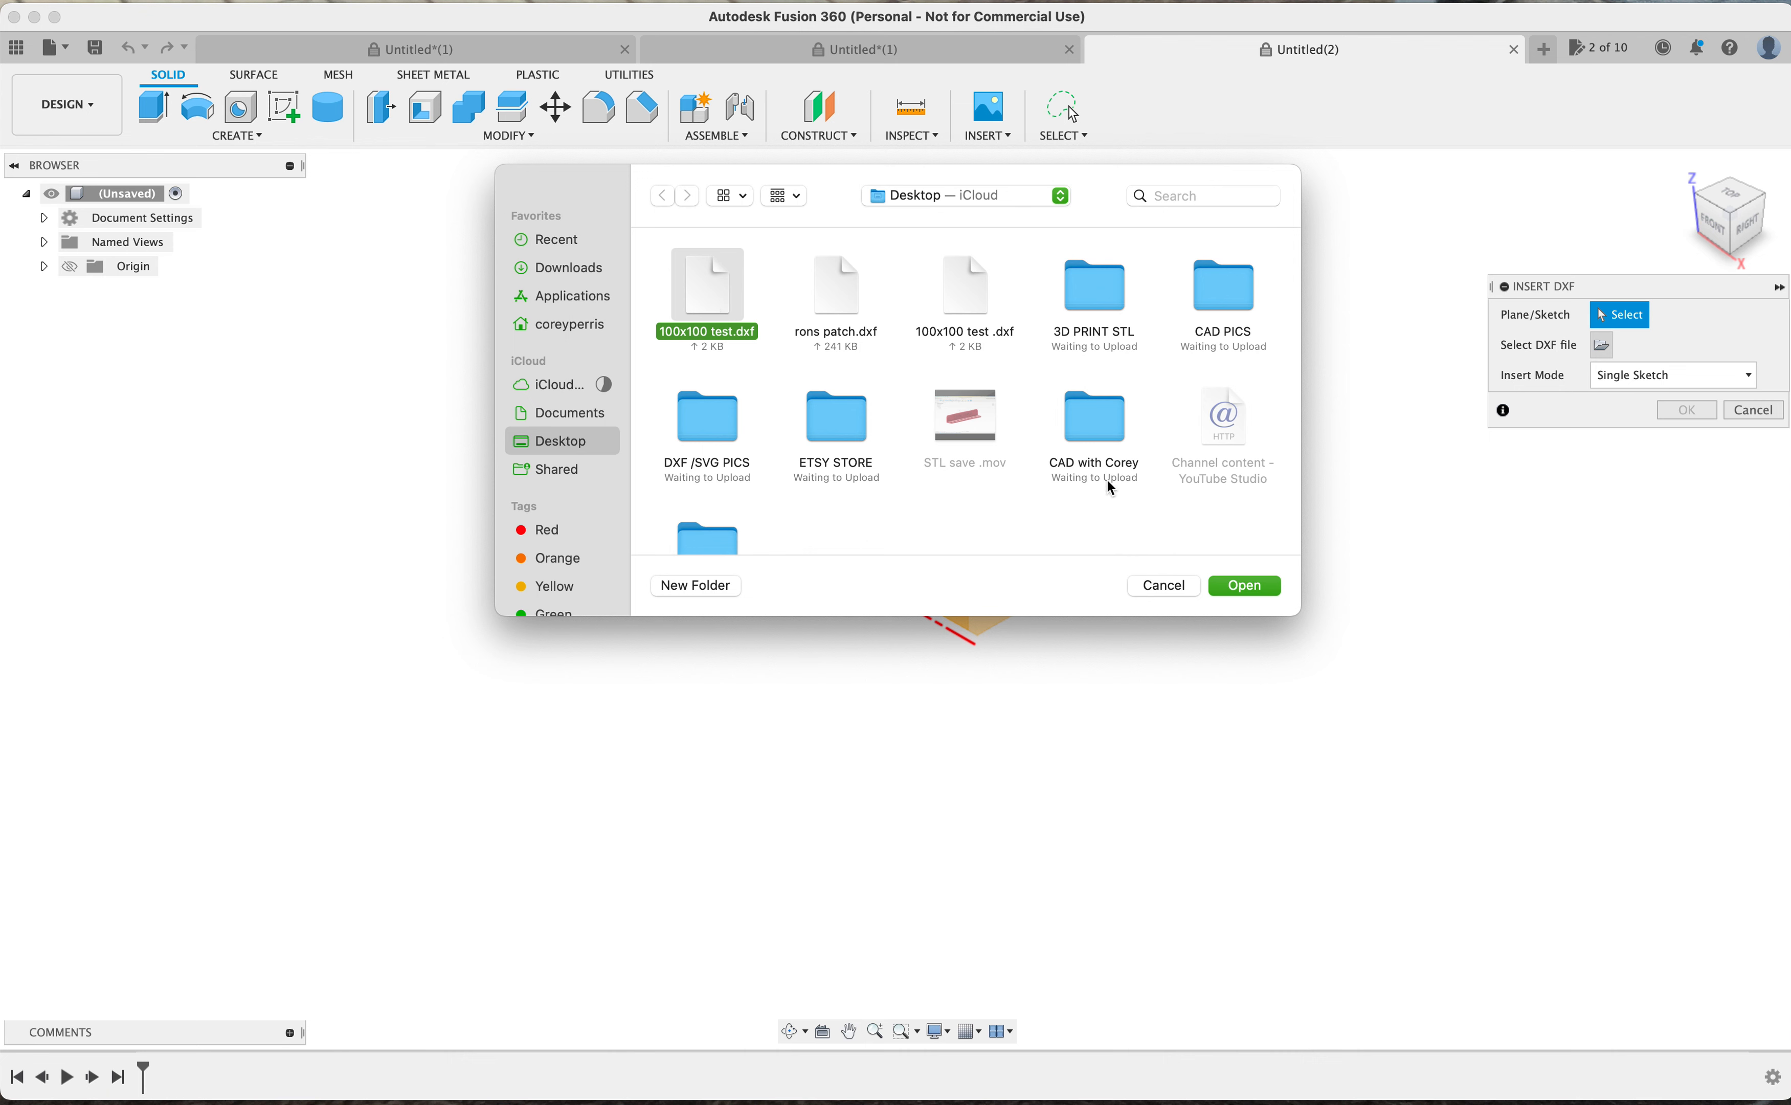
click(1258, 587)
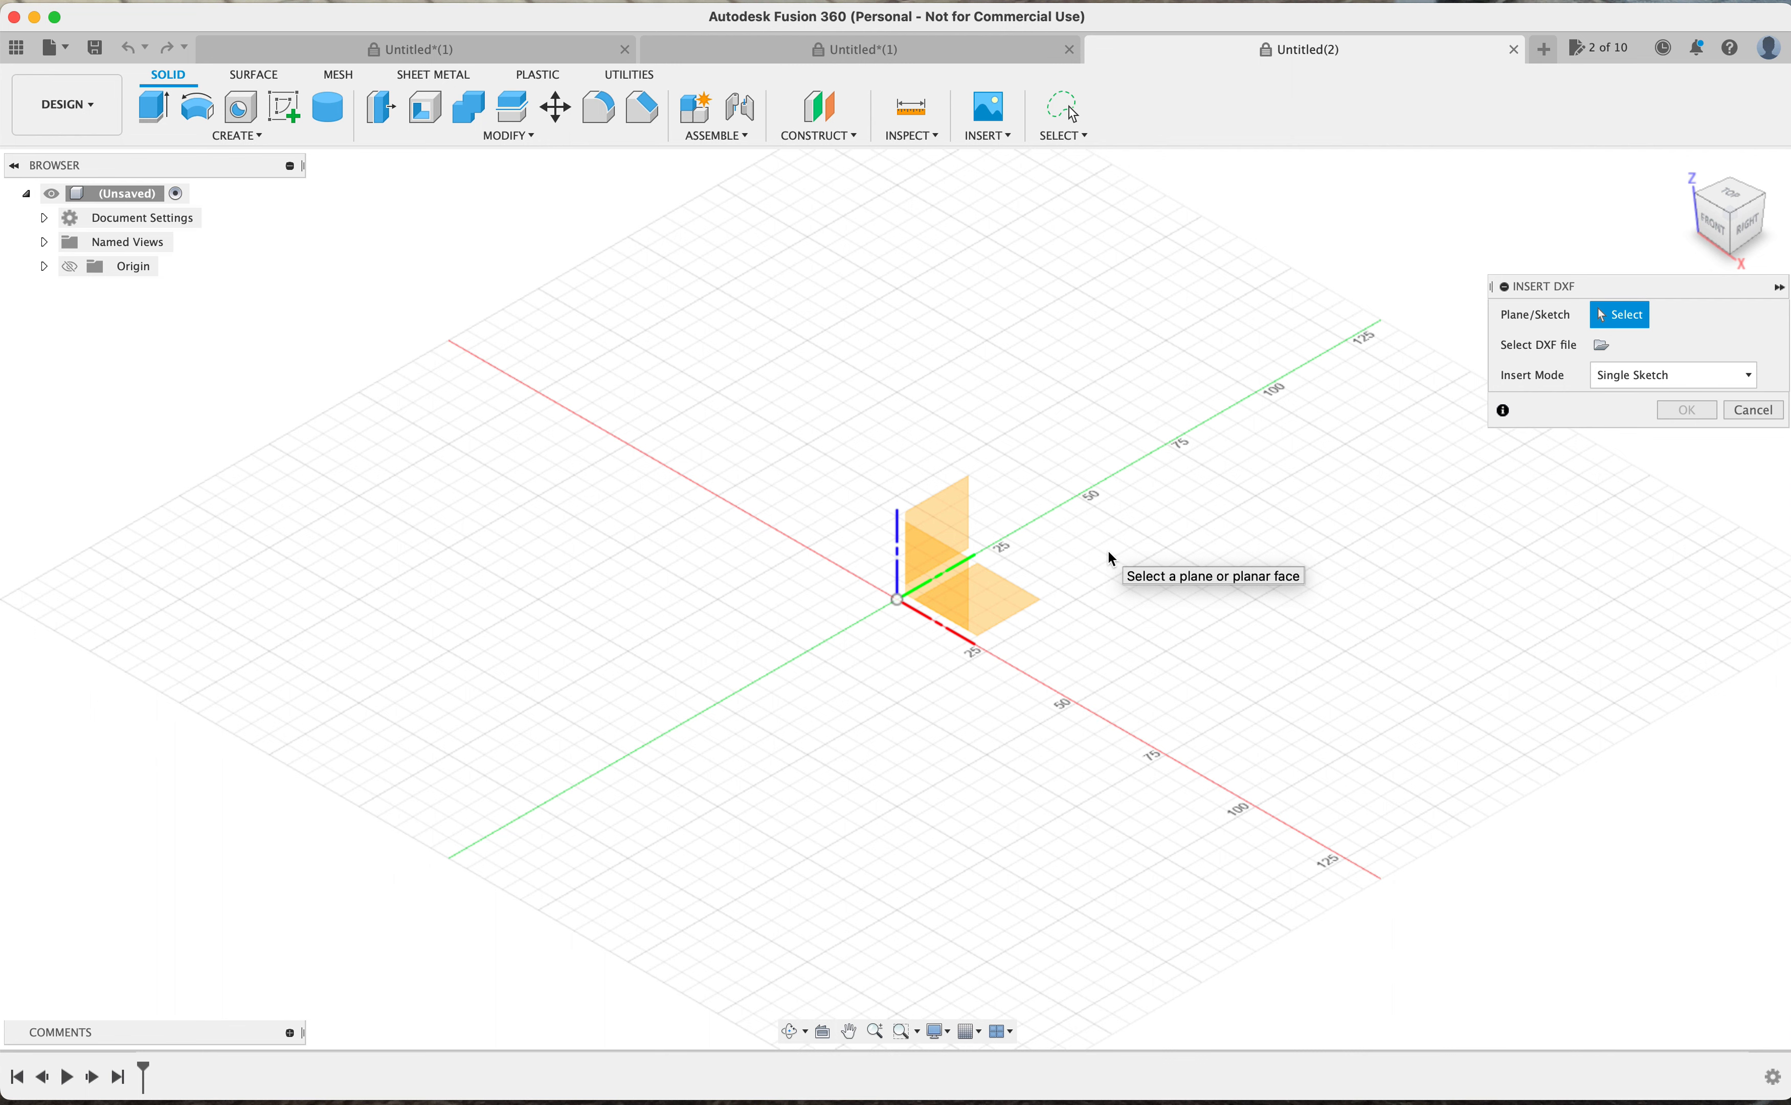
click(1010, 601)
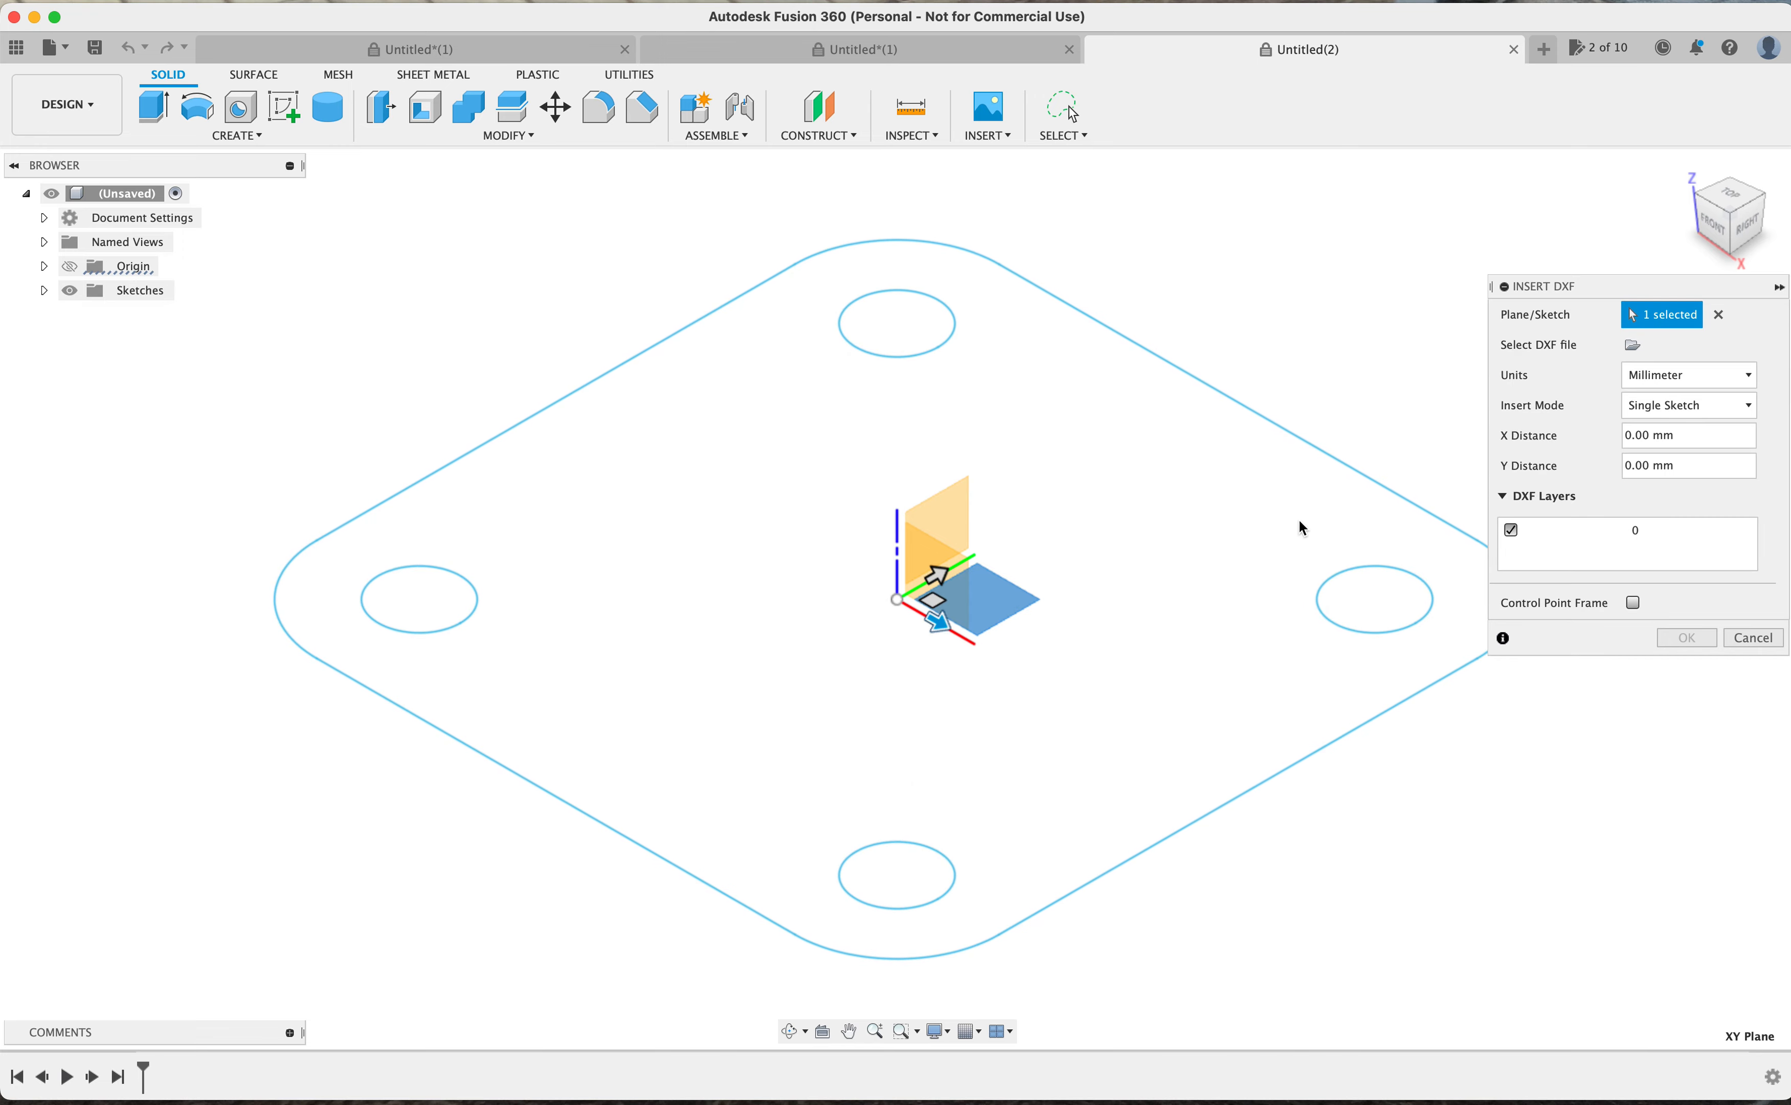
click(1667, 636)
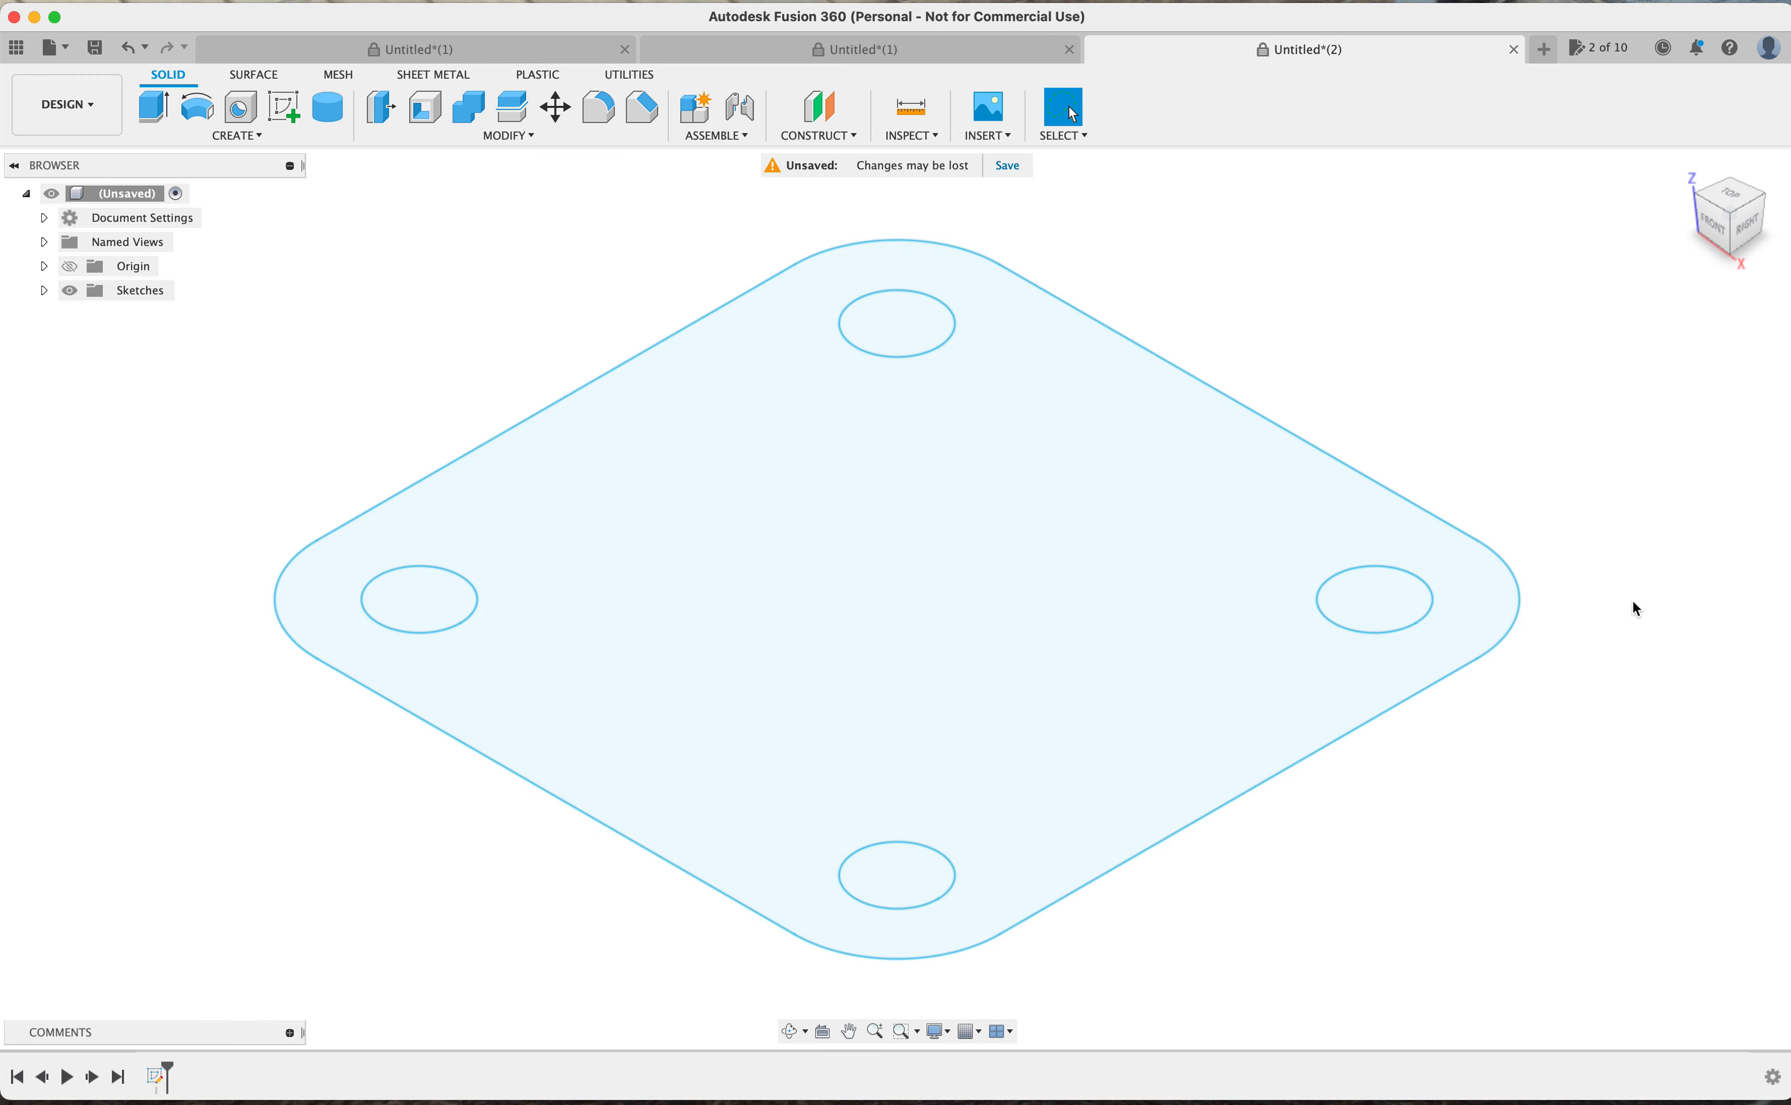
shift+scroll(1286, 281, left, 5)
shift+scroll(1286, 280, up, 5)
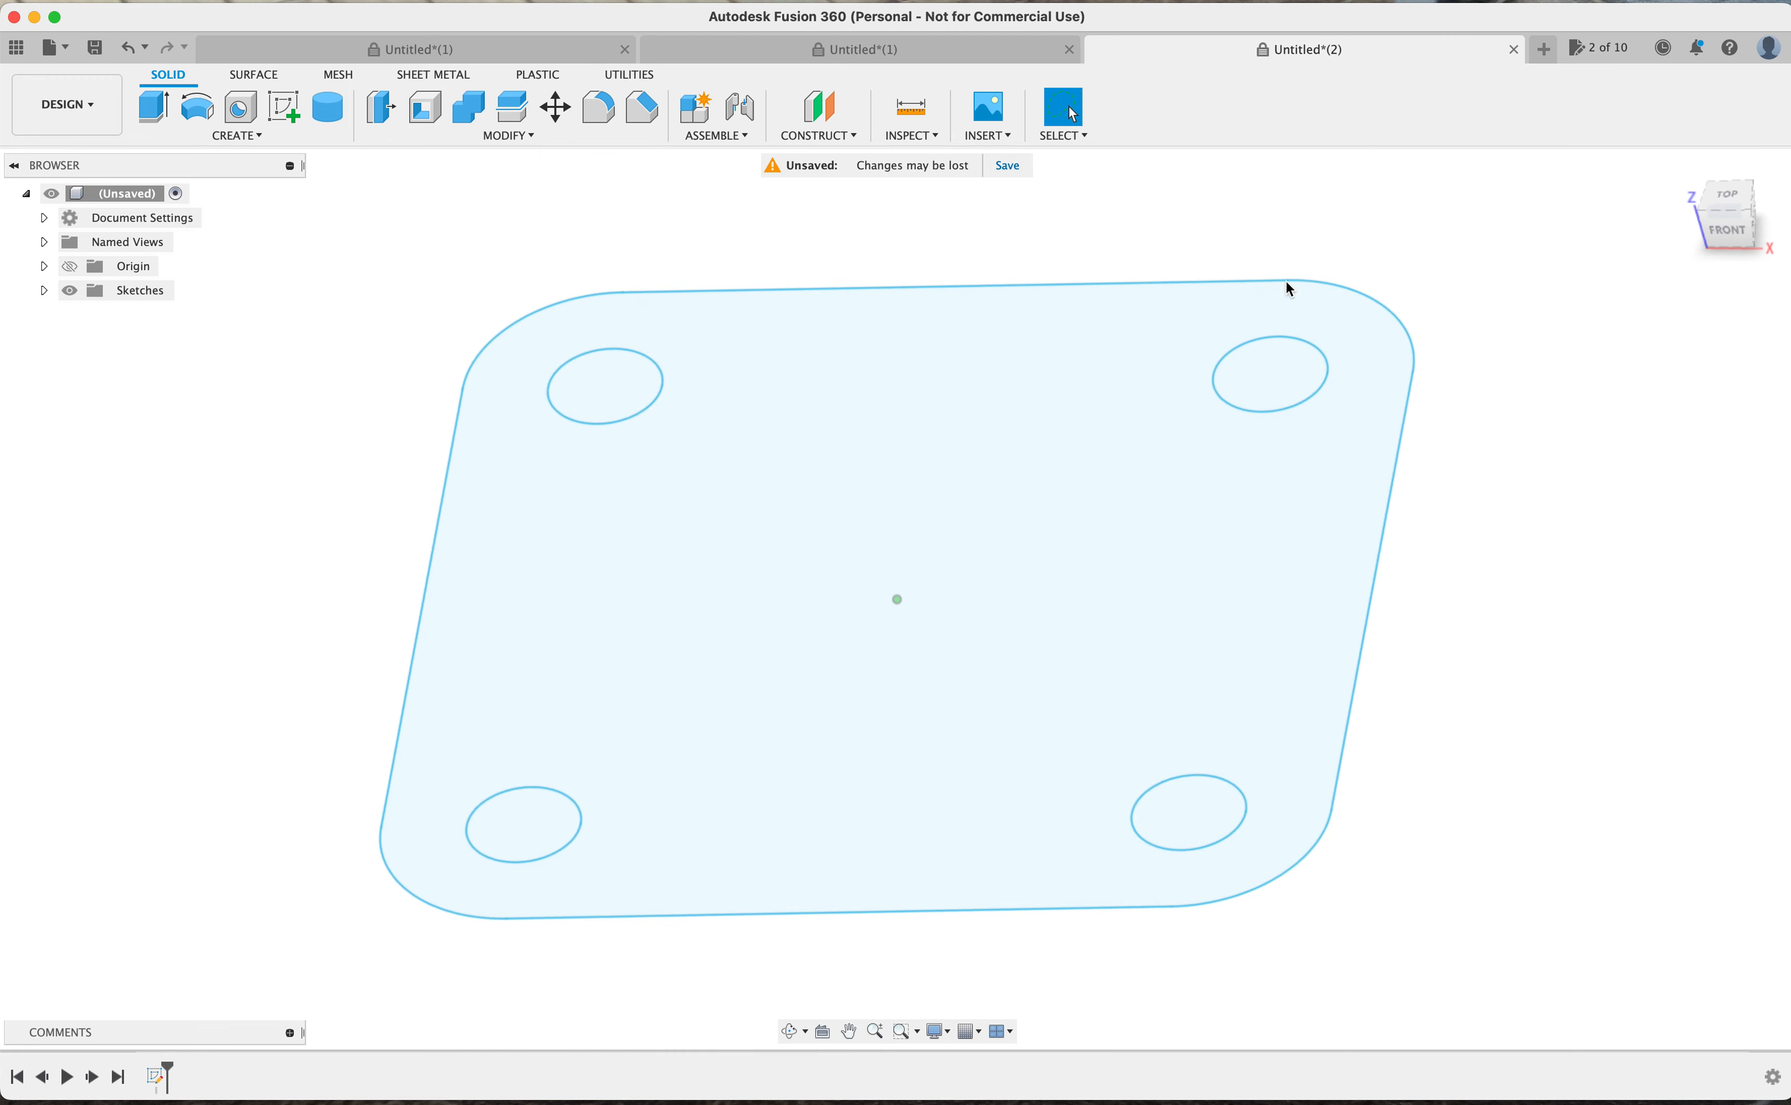
Extrude the inserted plate outline, leaving the four corner holes open, by 10 mm as a new body
shift+scroll(1287, 283, up, 3)
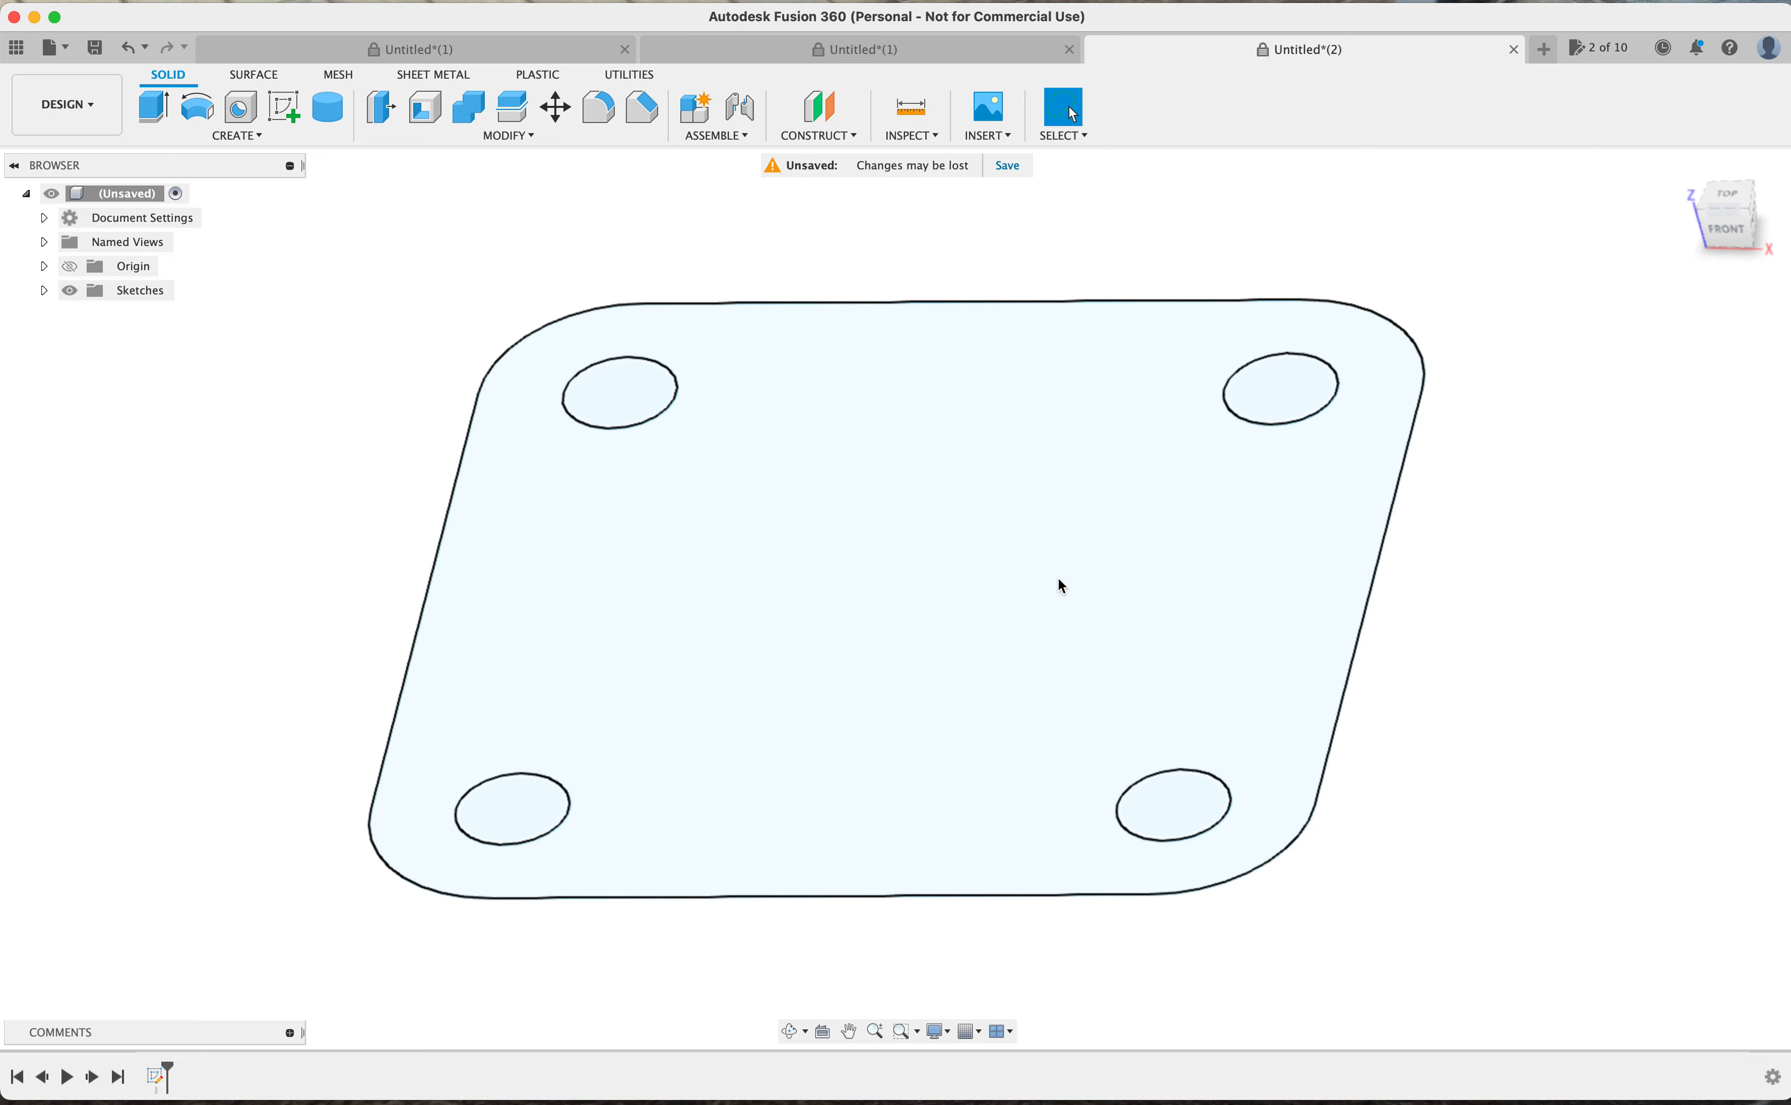
key(e)
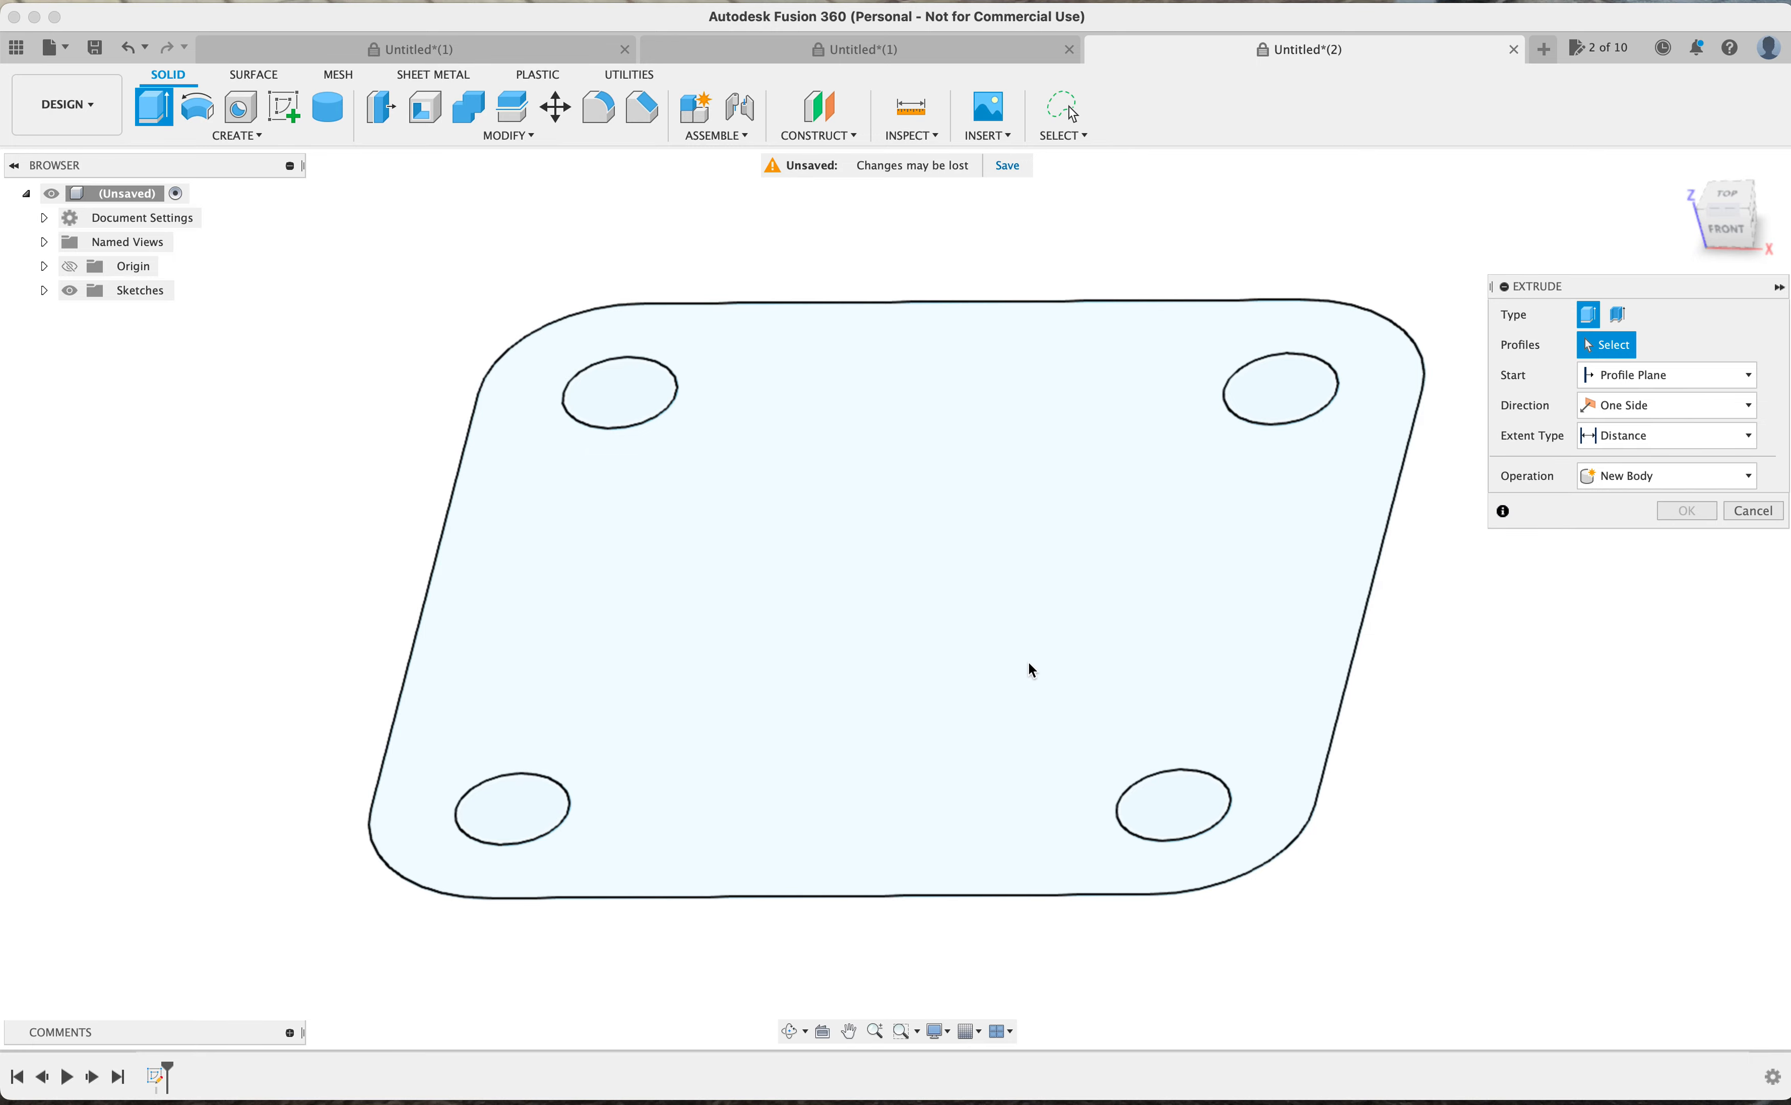
click(1104, 584)
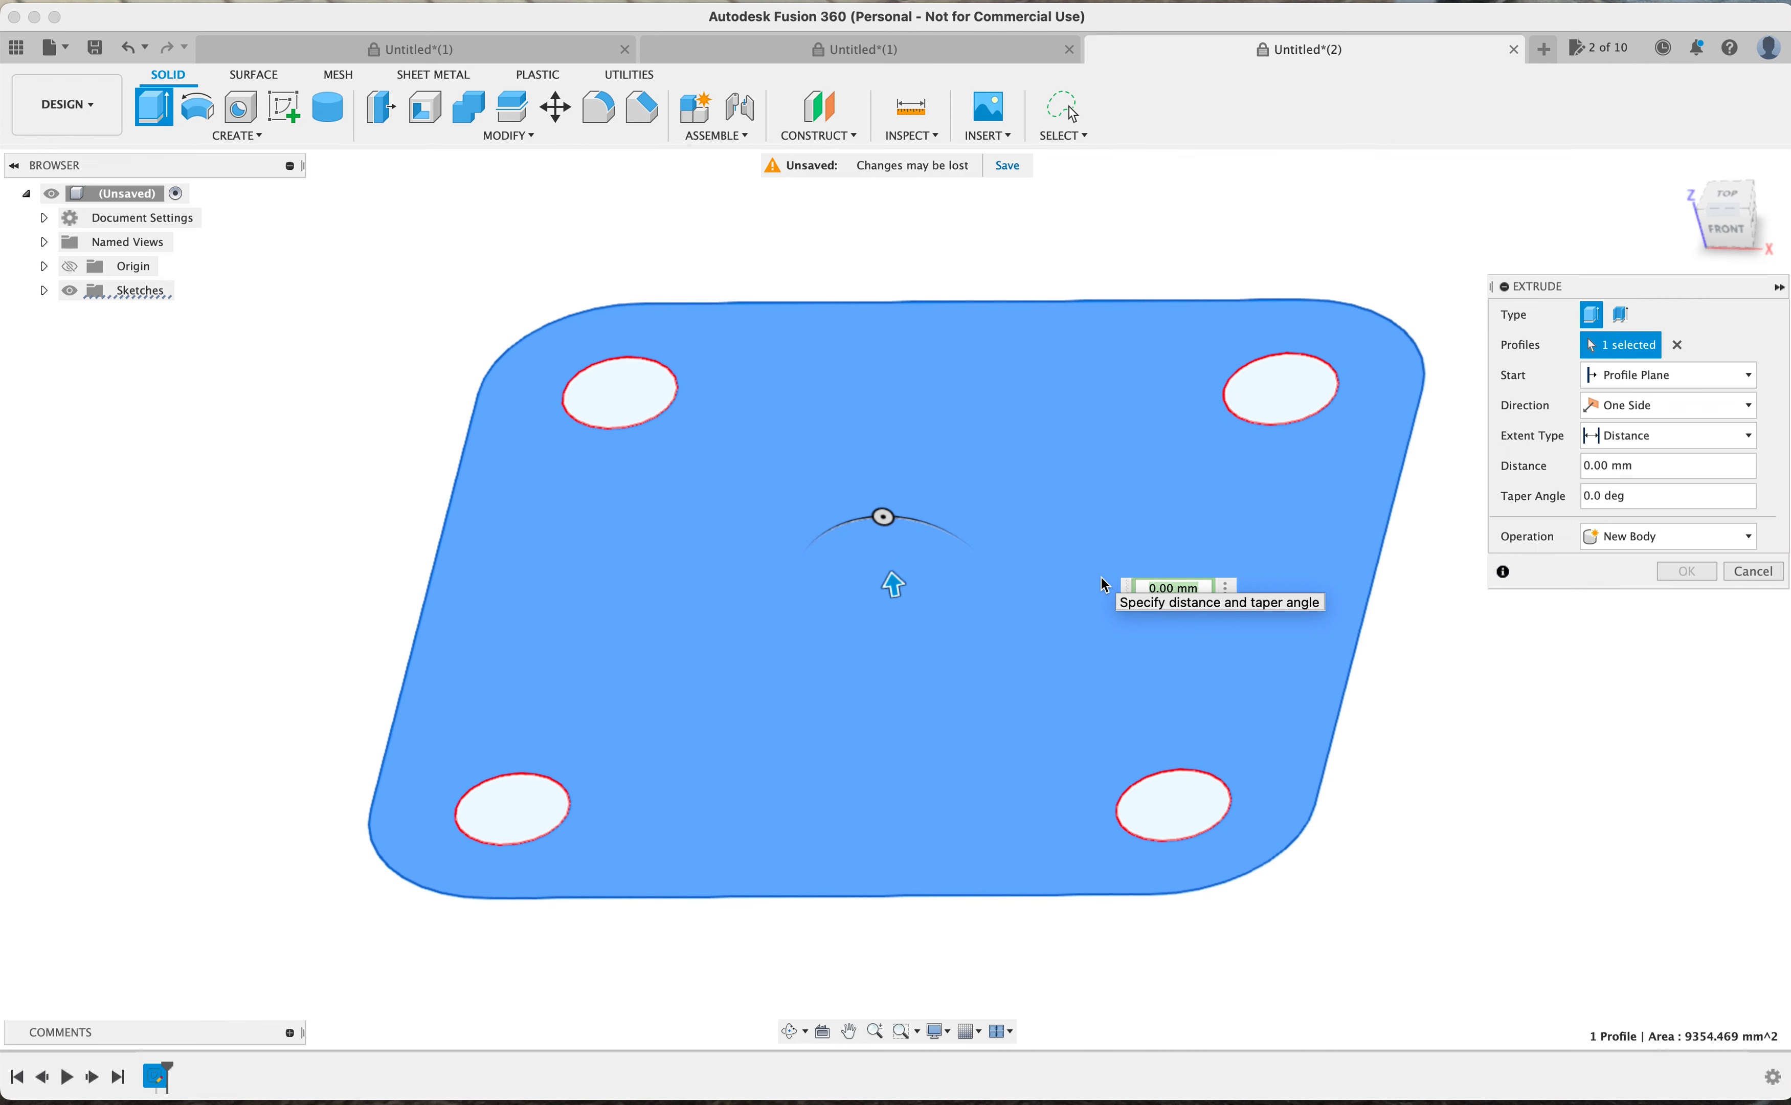
text(10)
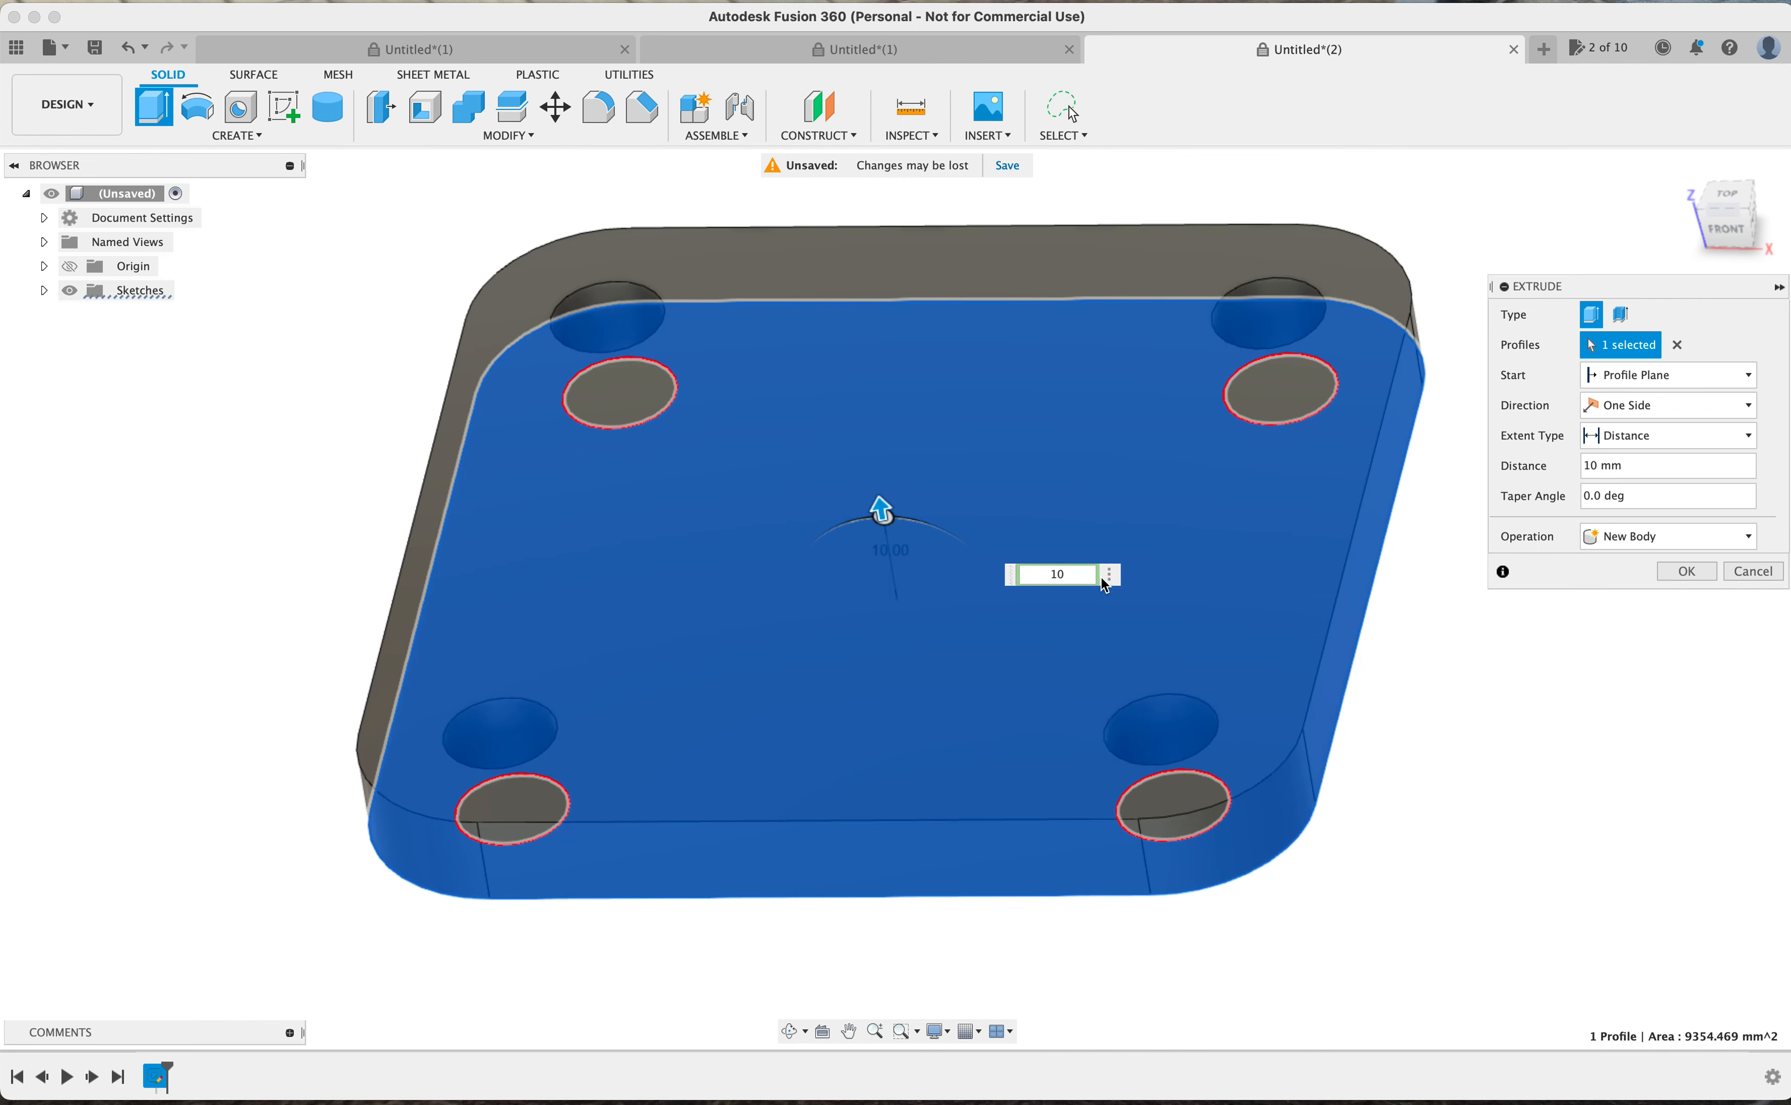
key(Return)
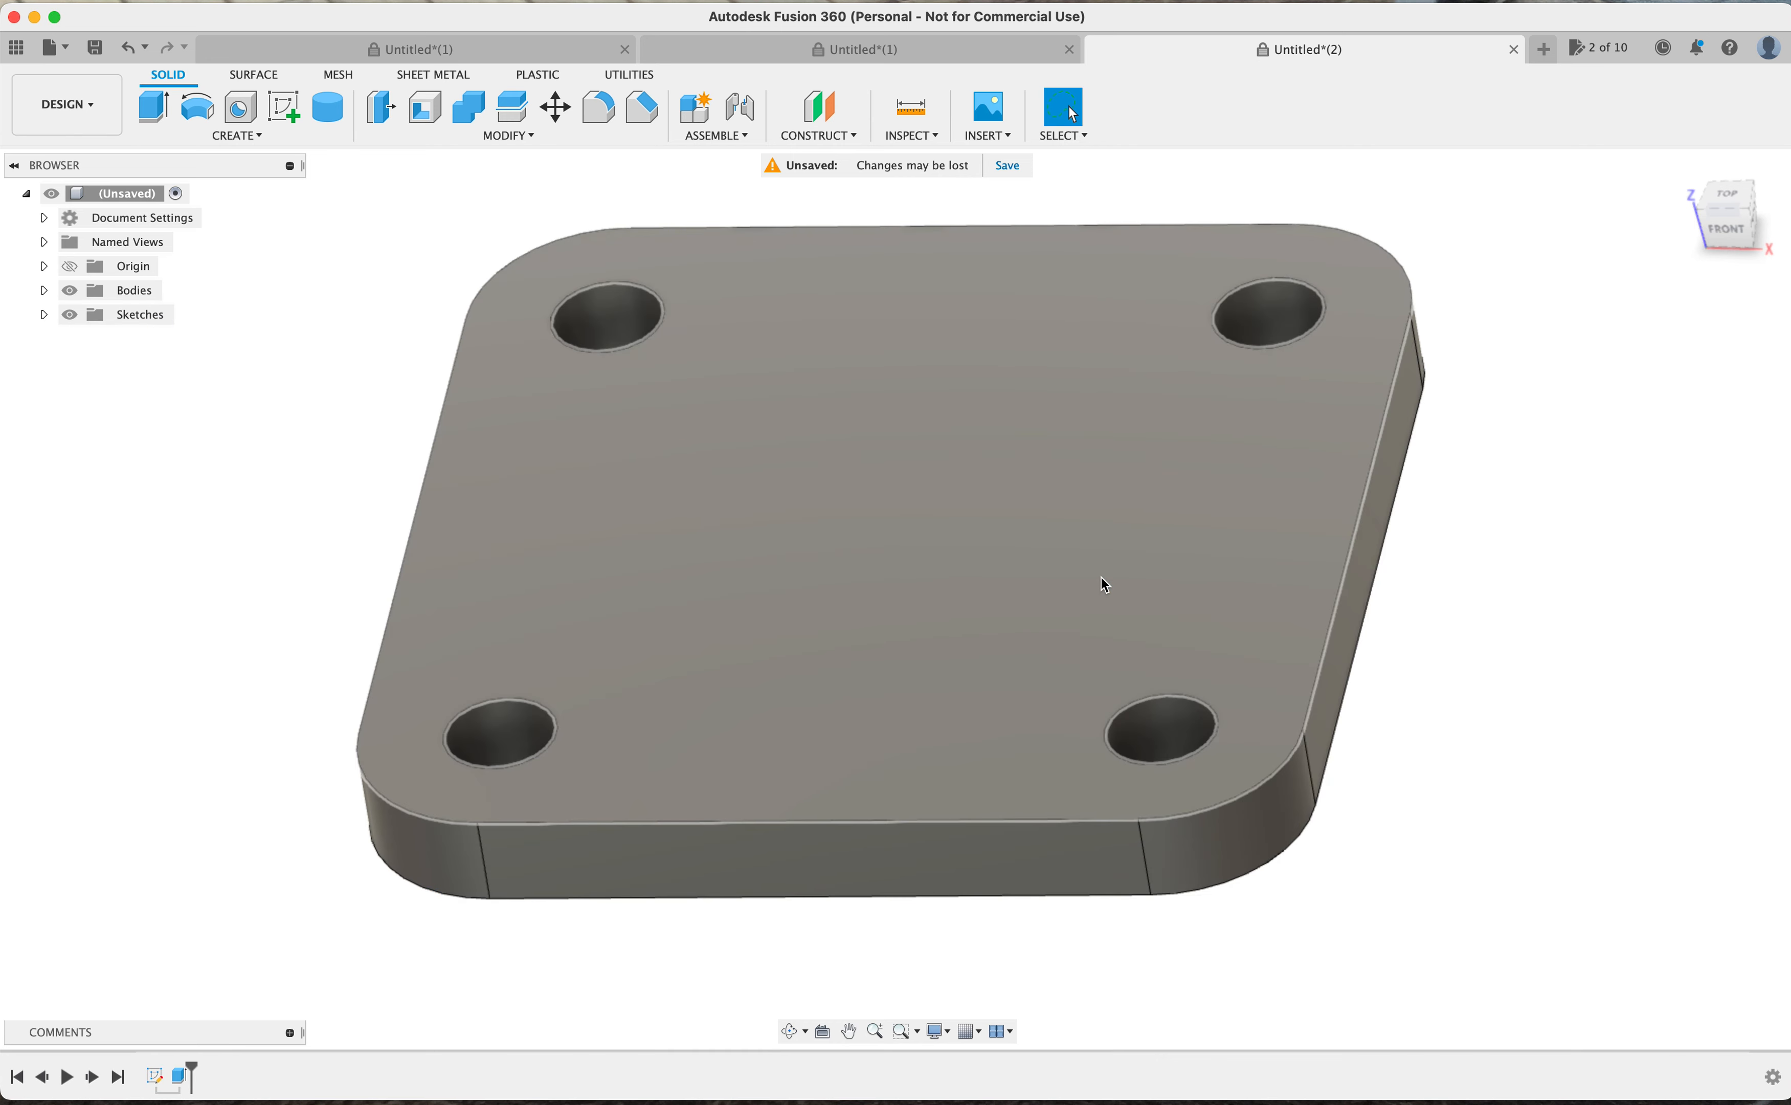
Sketch a six-sided circumscribed polygon on the plate's top face, centred on the origin, with 20 mm from centre to edge
click(1731, 205)
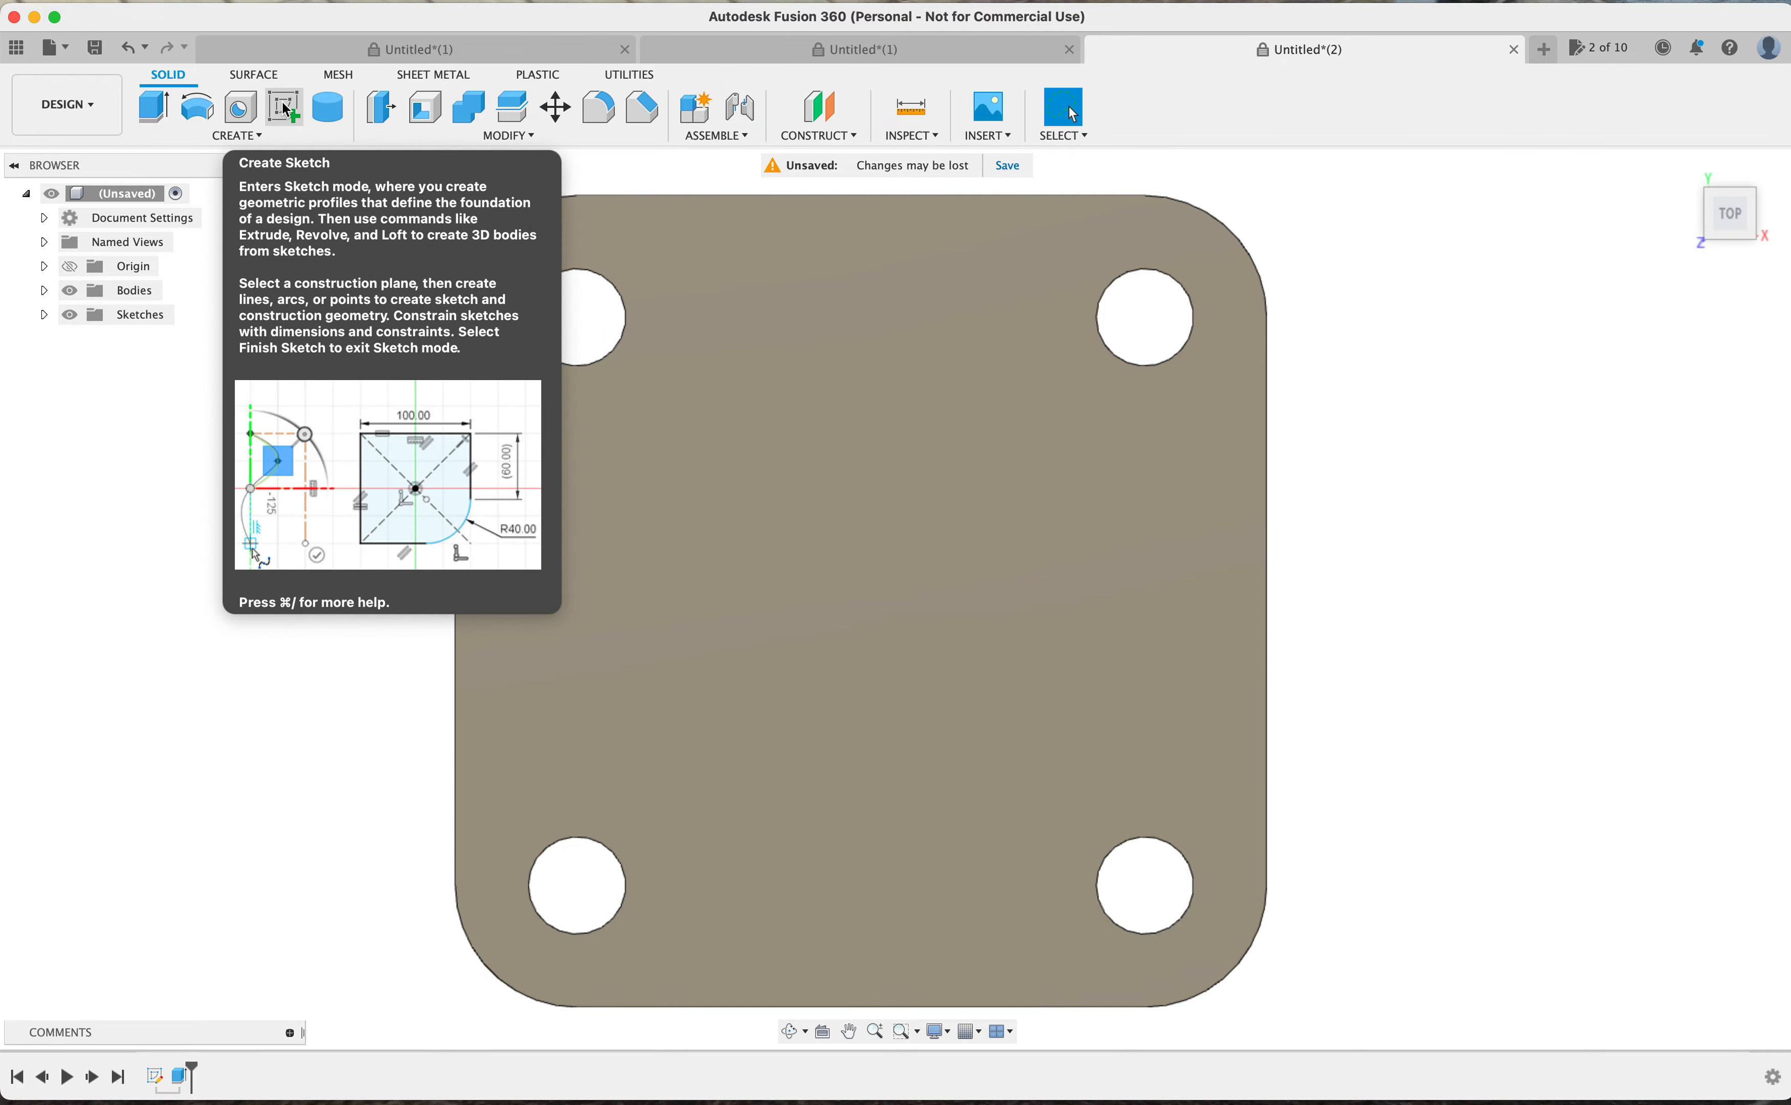
click(286, 109)
click(604, 434)
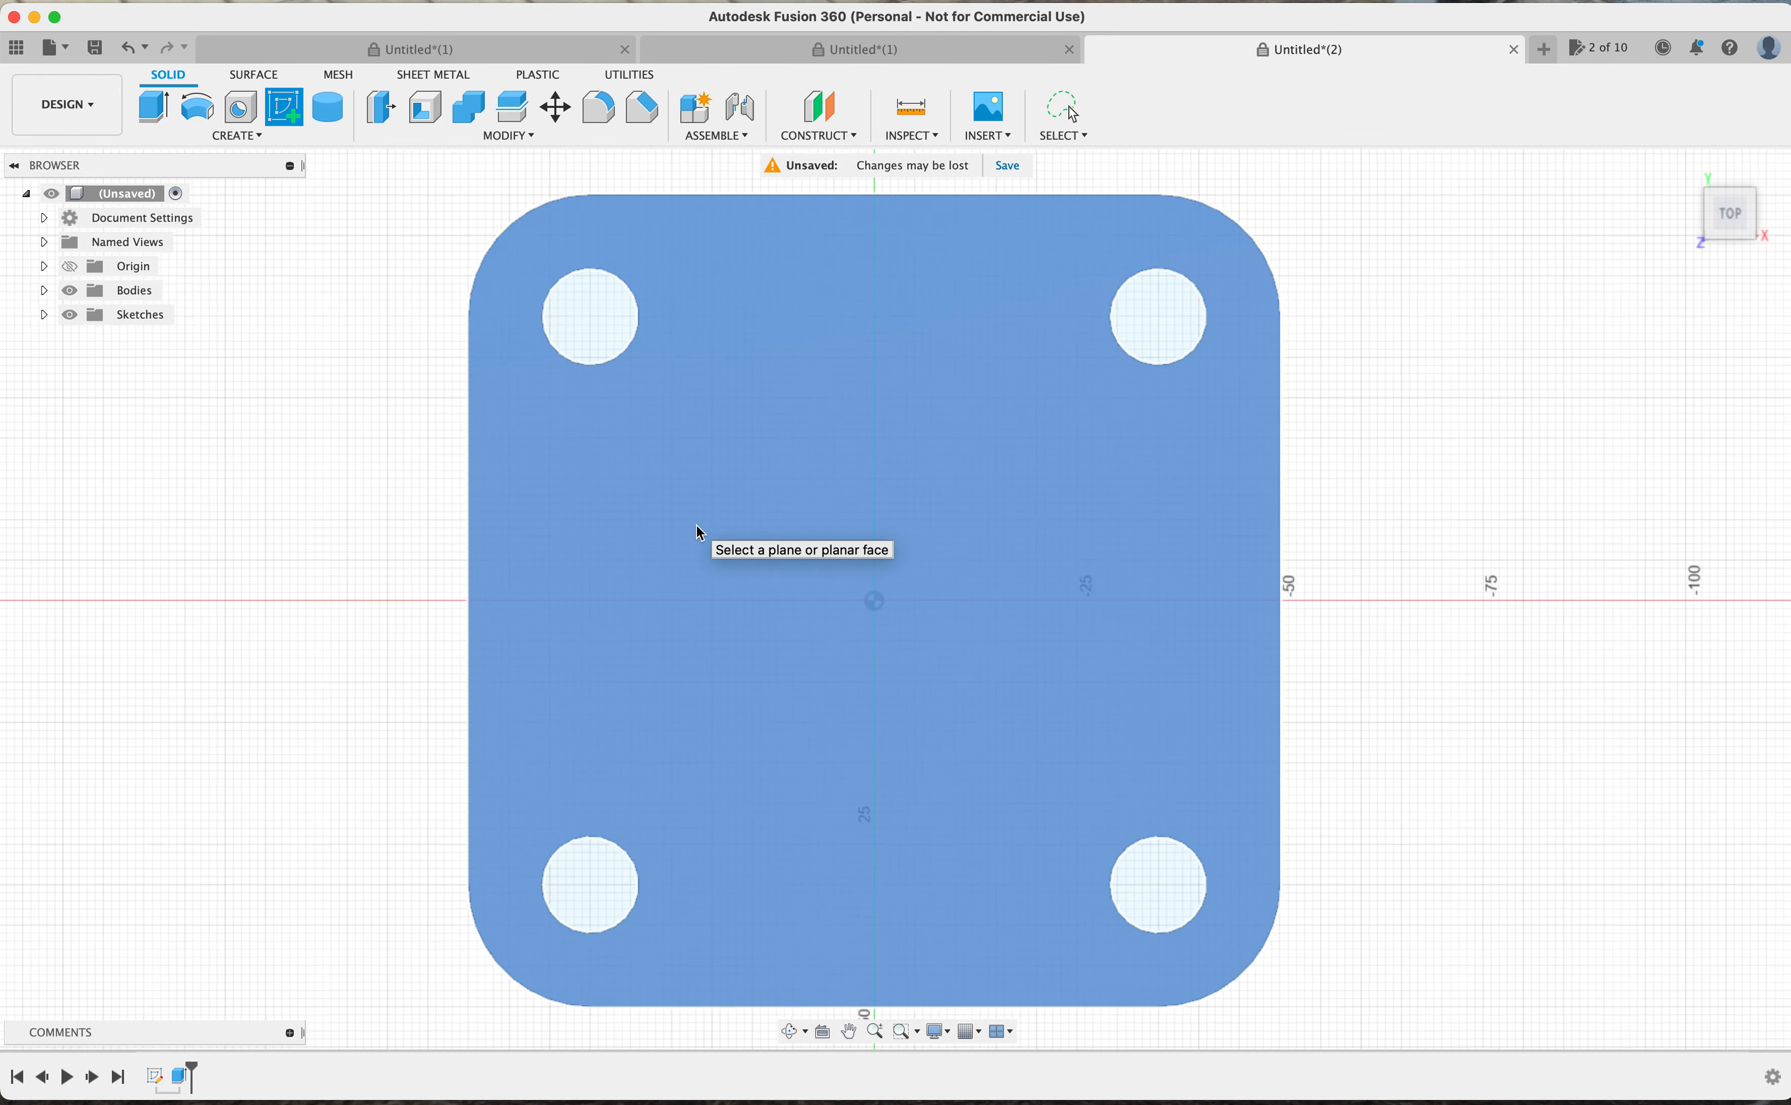
click(697, 525)
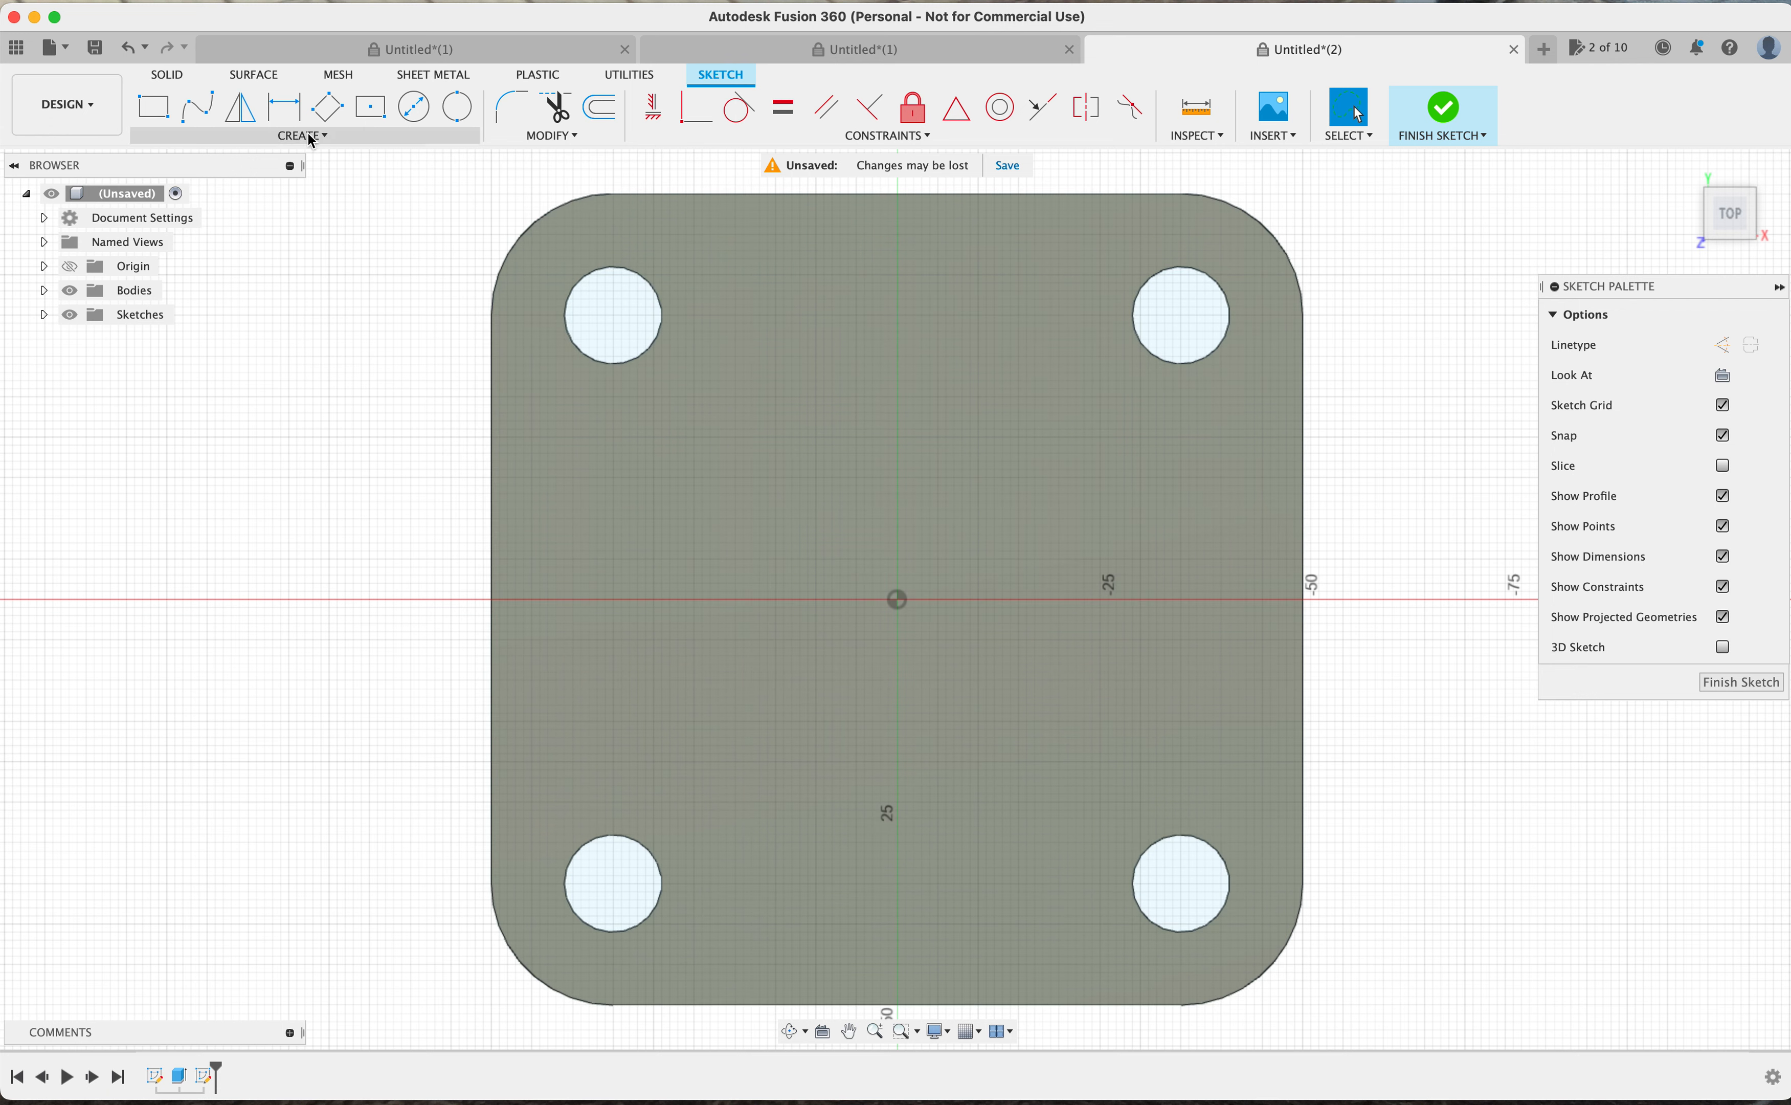
click(312, 141)
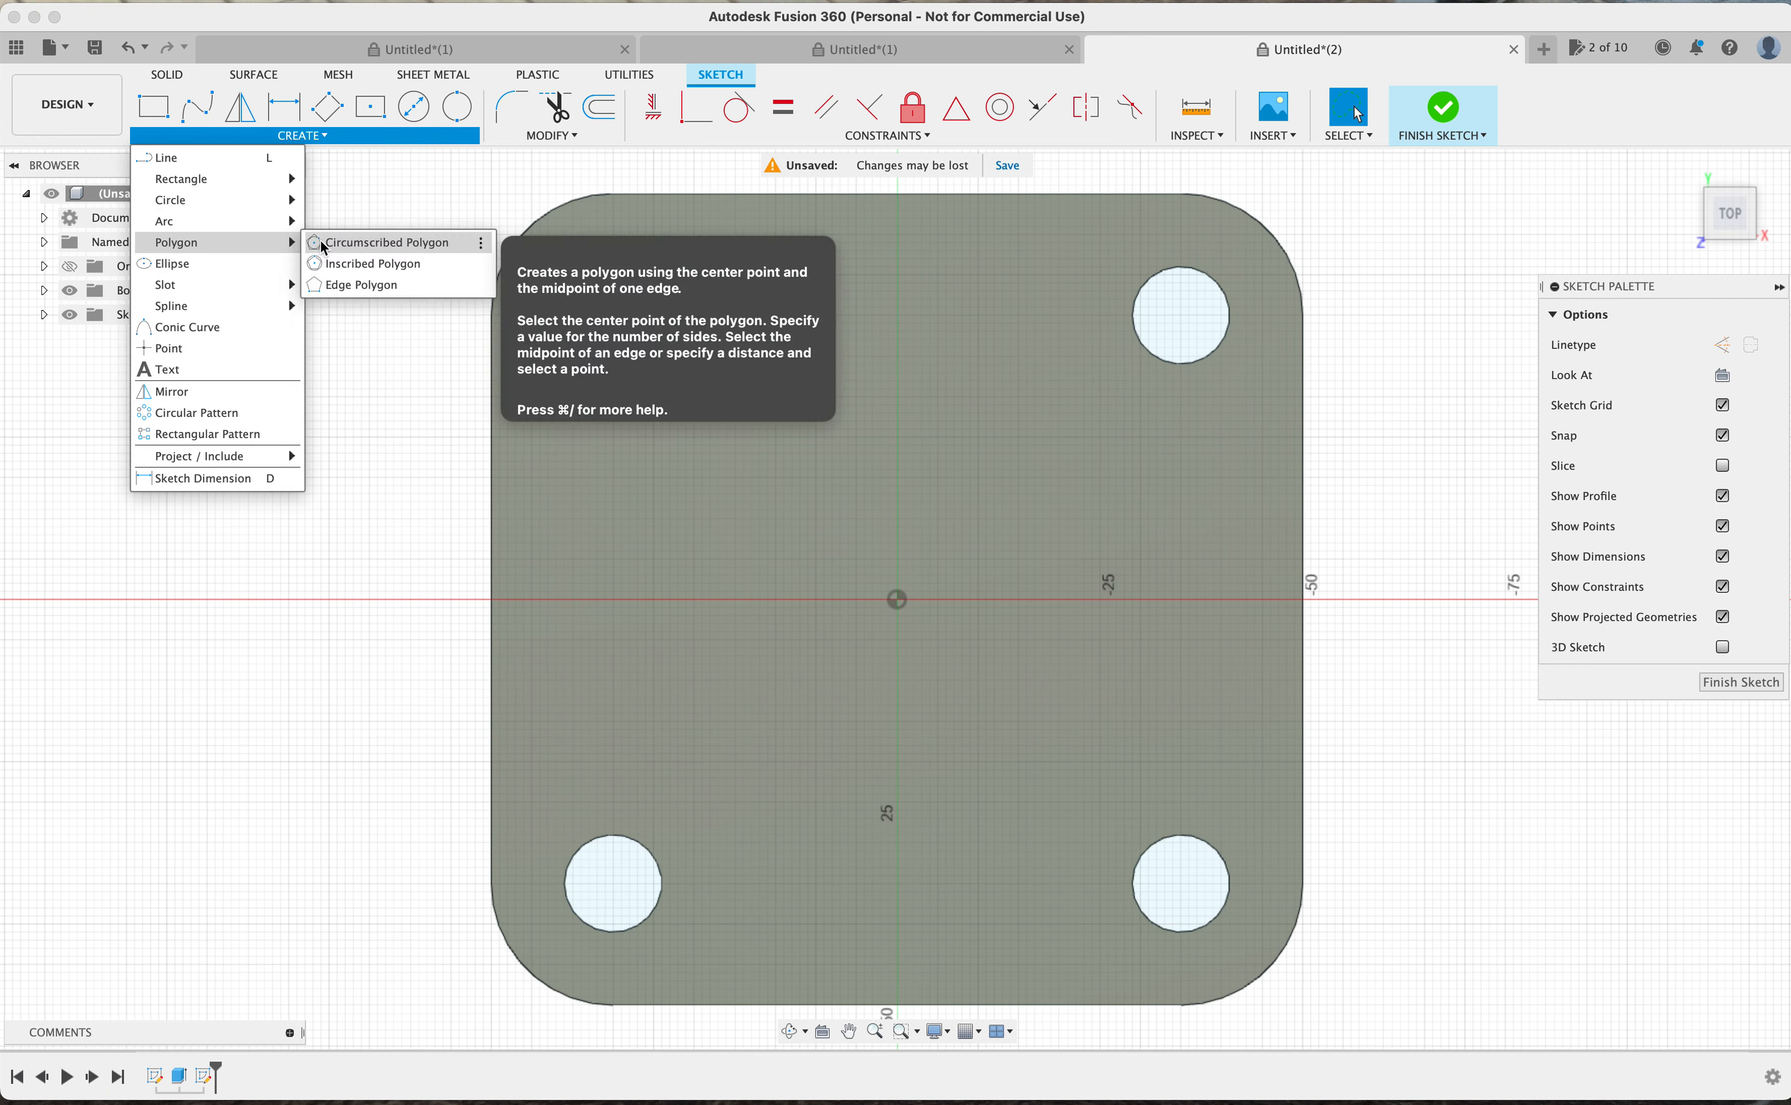
click(321, 241)
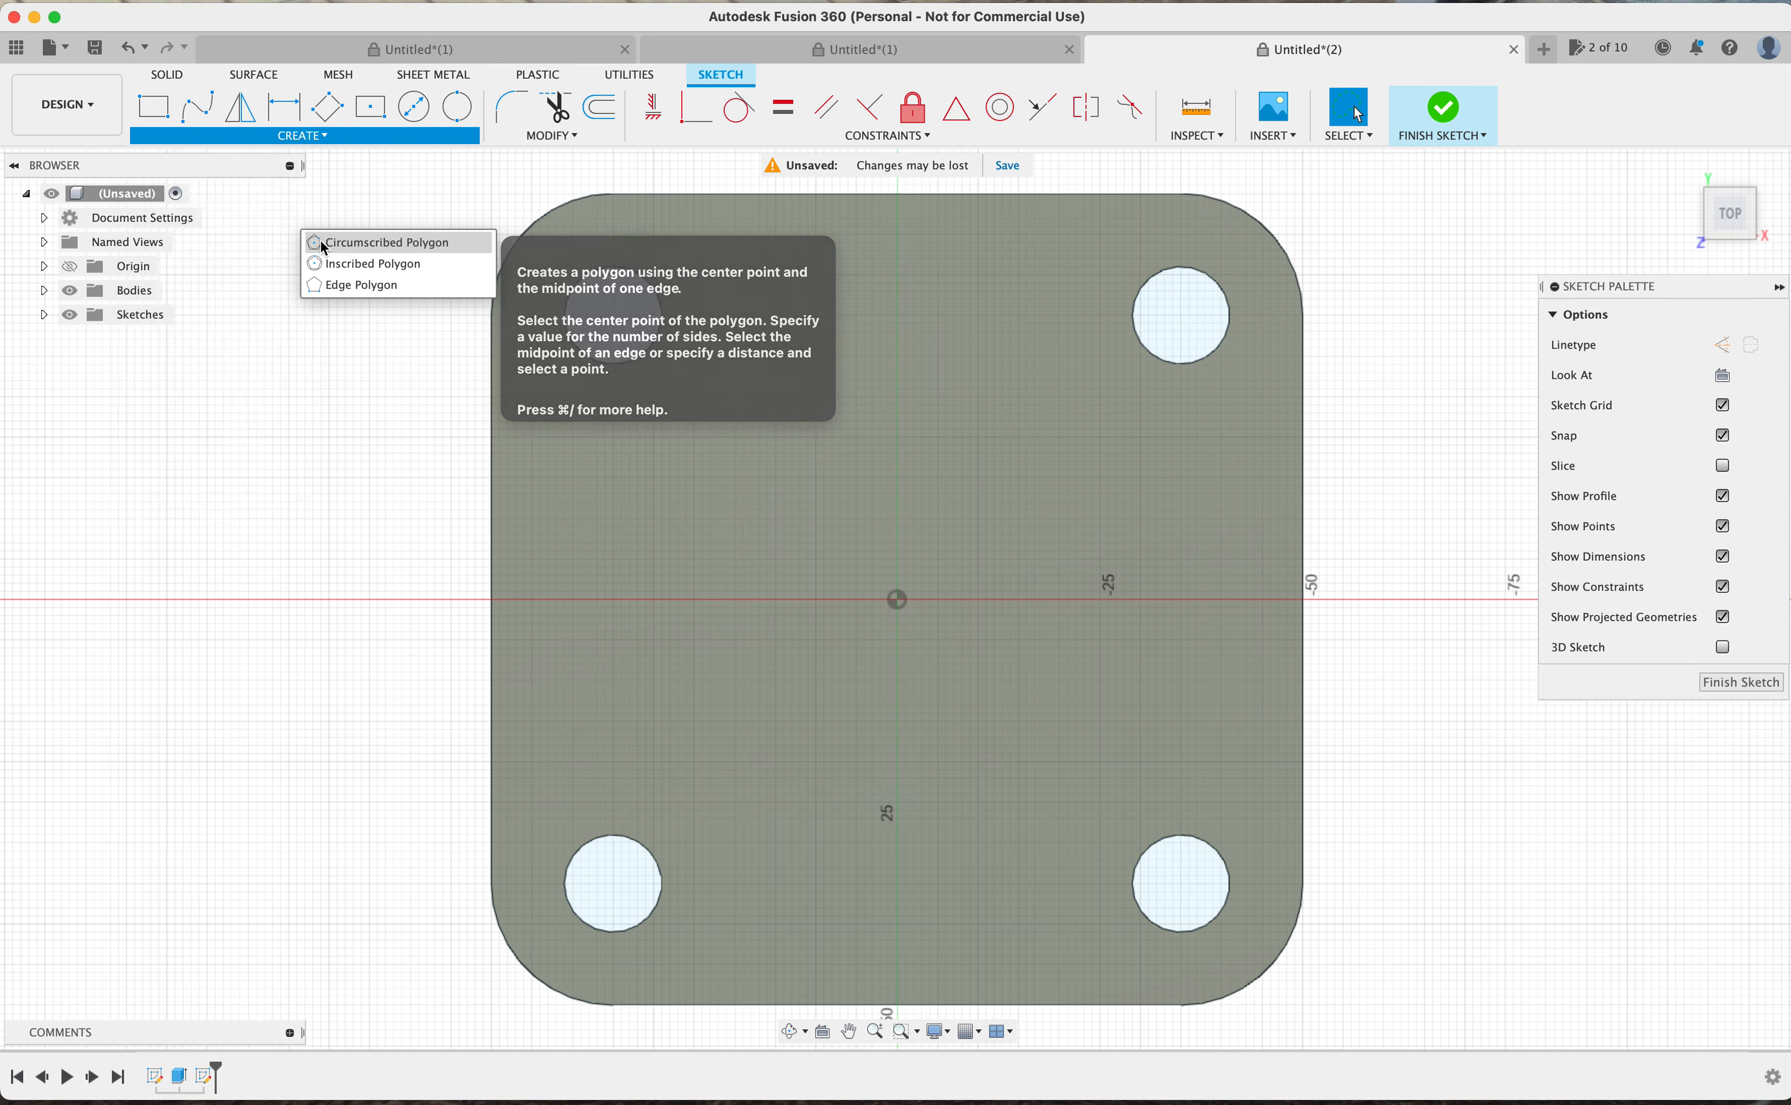
click(897, 601)
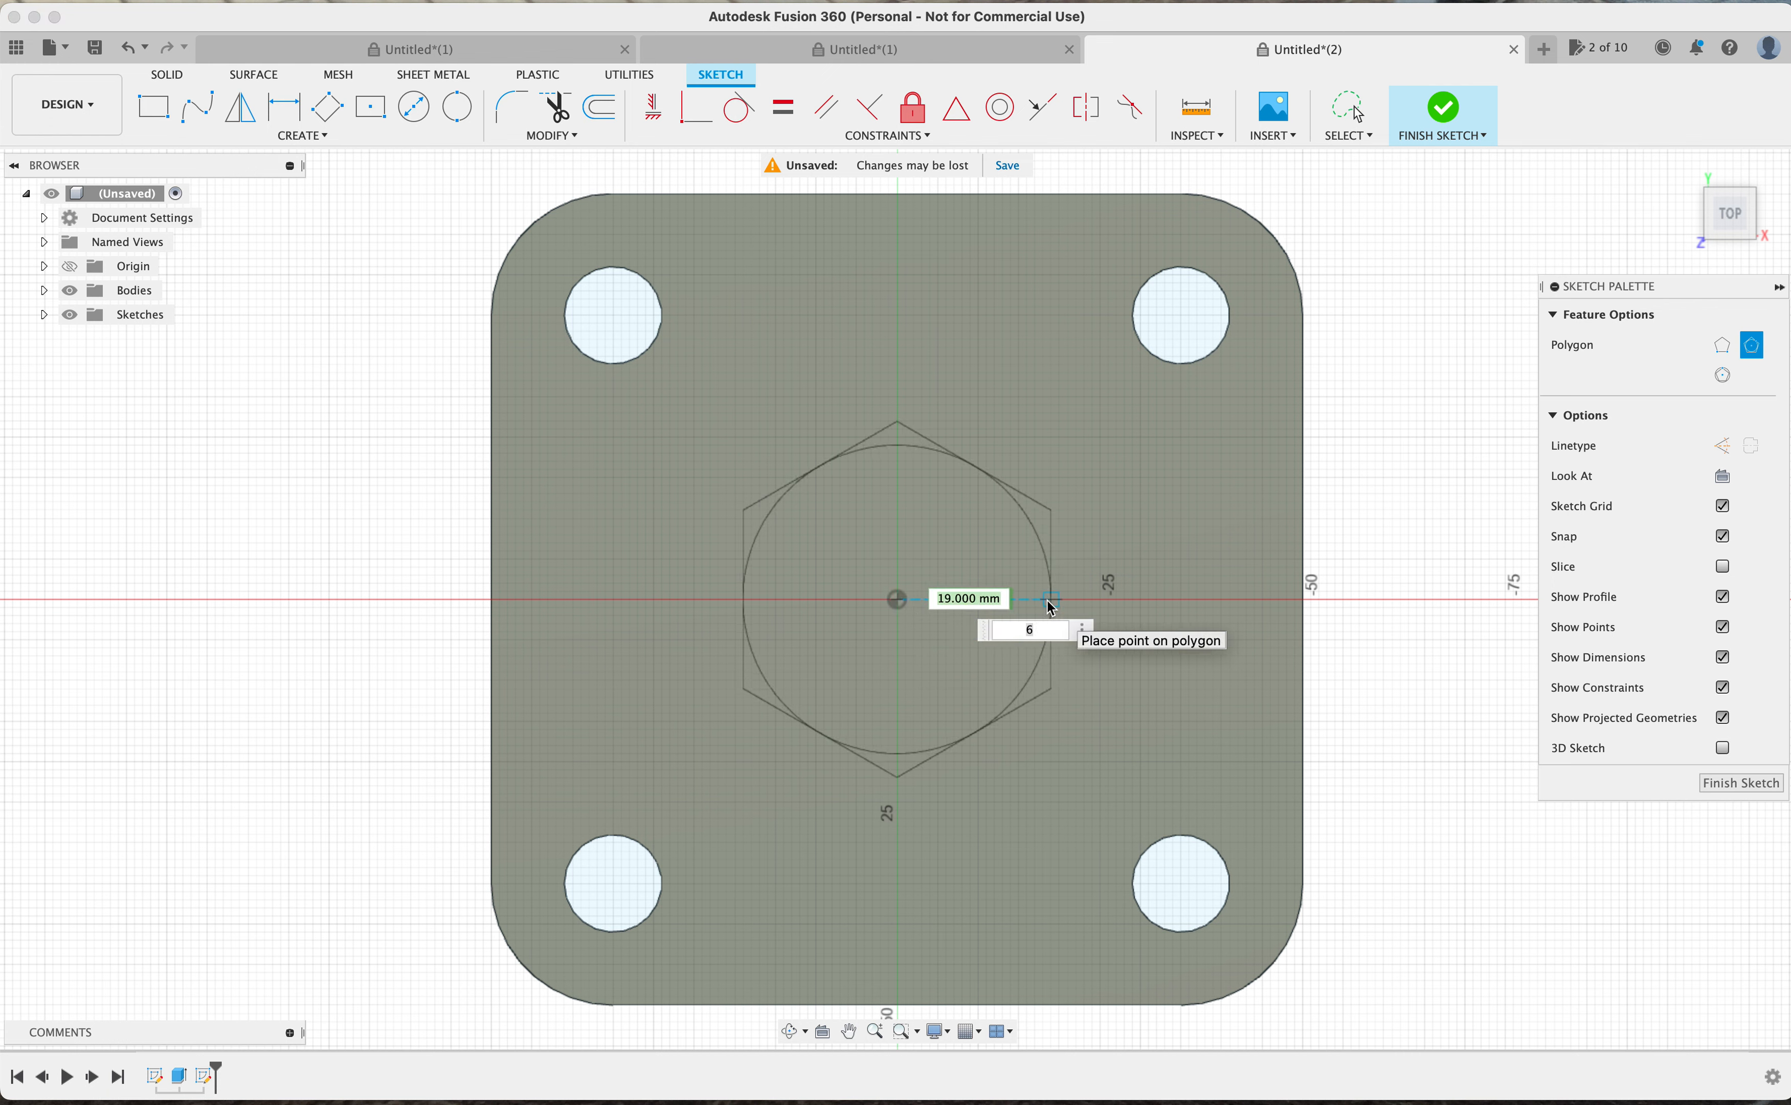
key(BackSpace)
text(20)
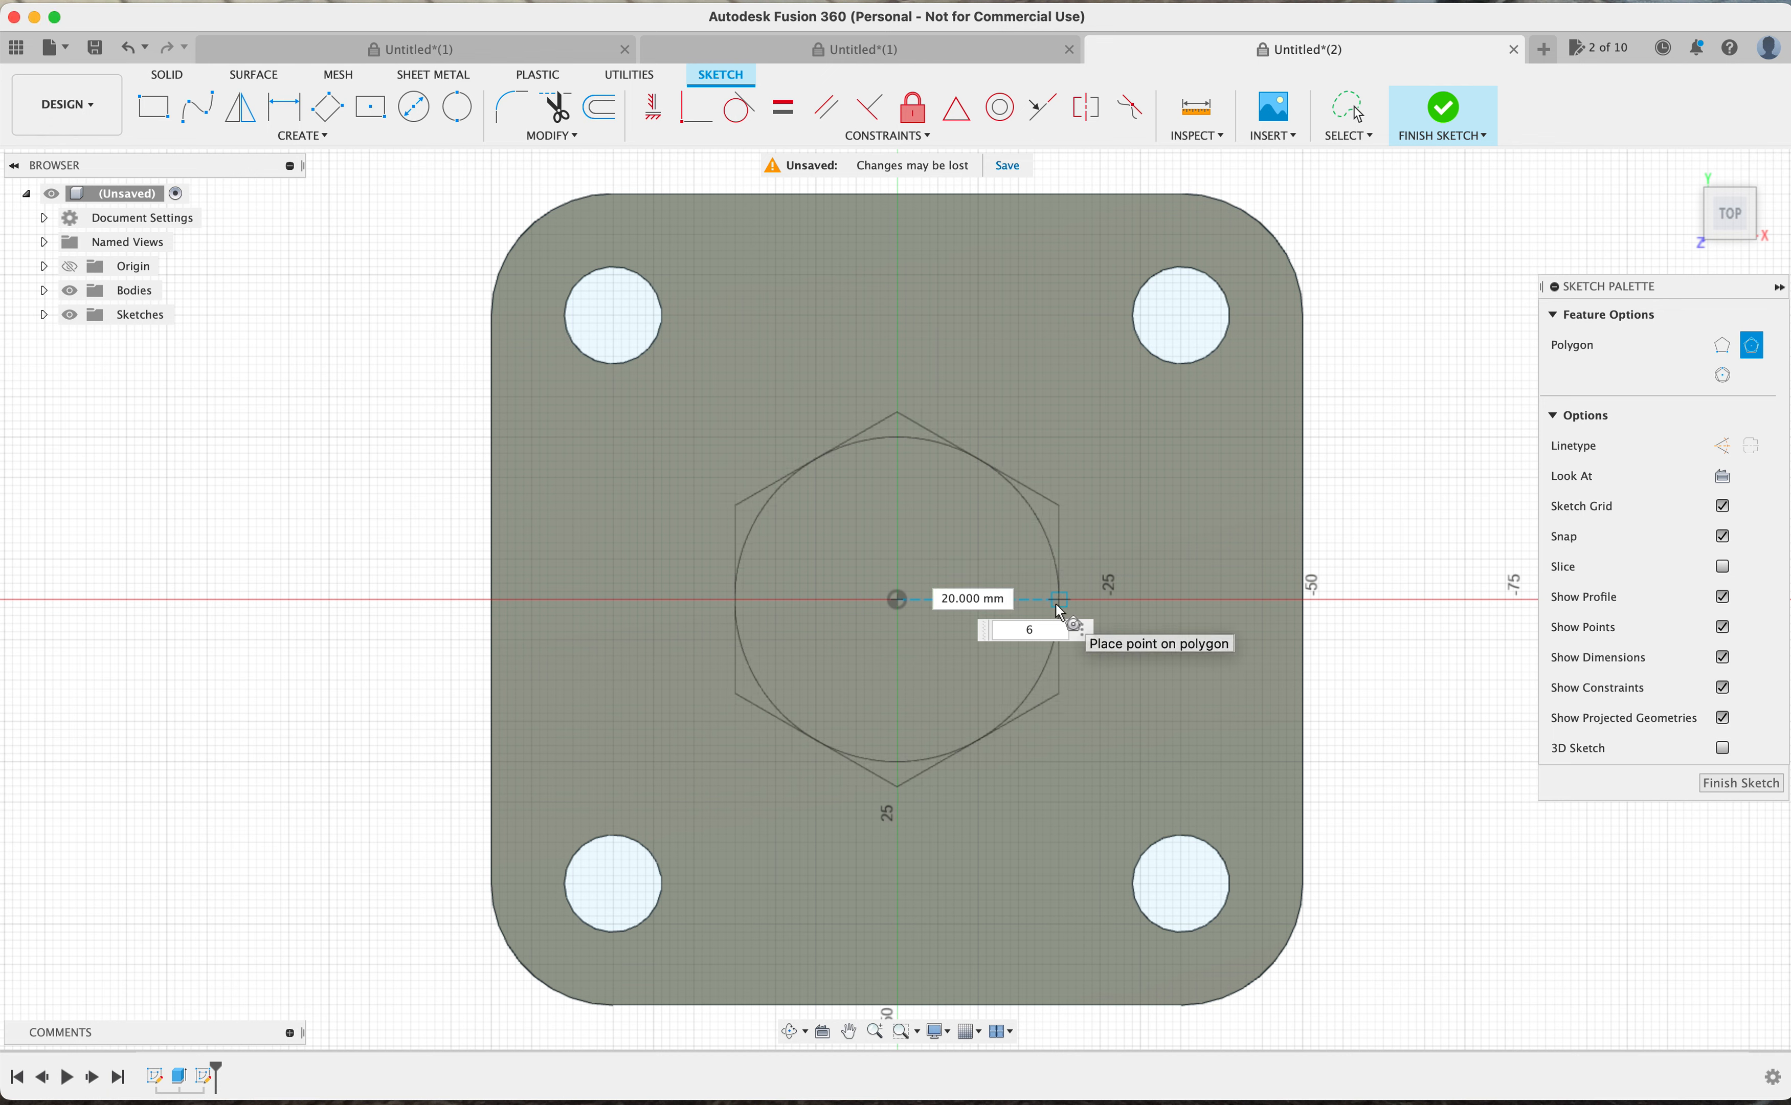
key(Return)
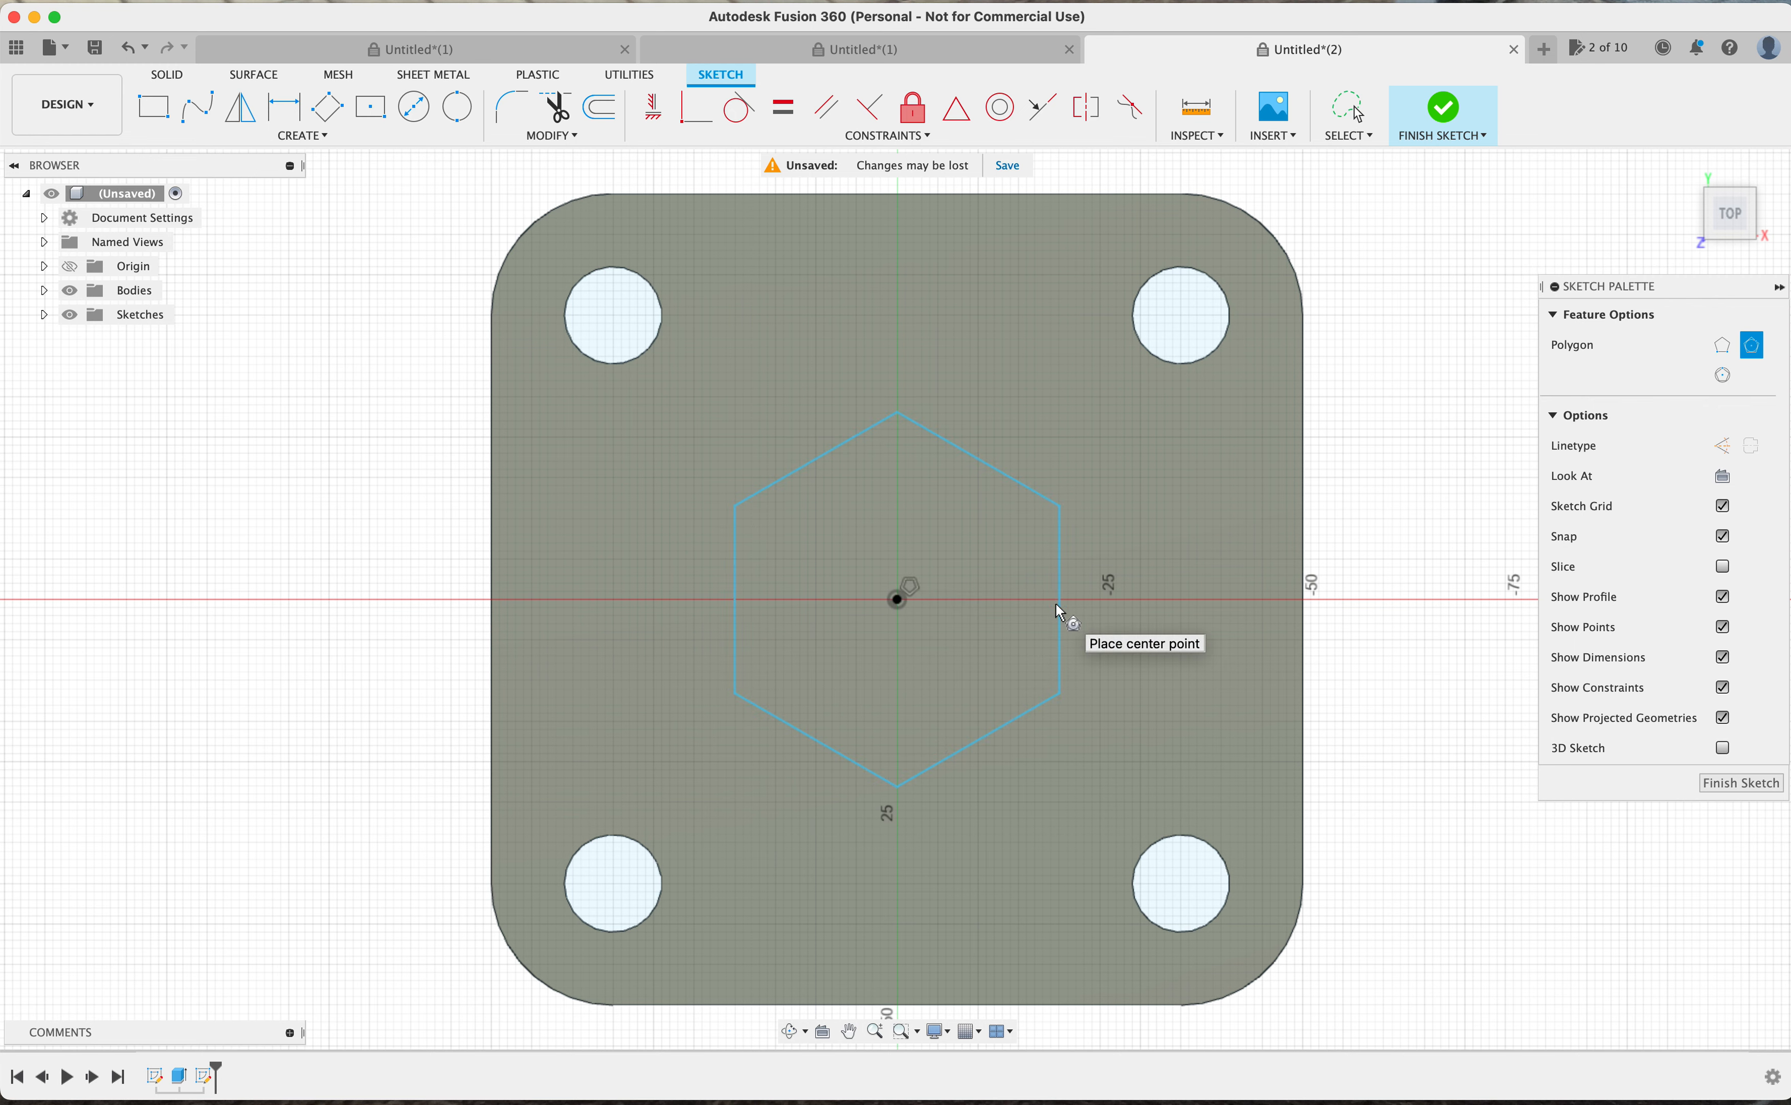
Extrude the hexagon profile by -10 mm as a cut through the plate
key(e)
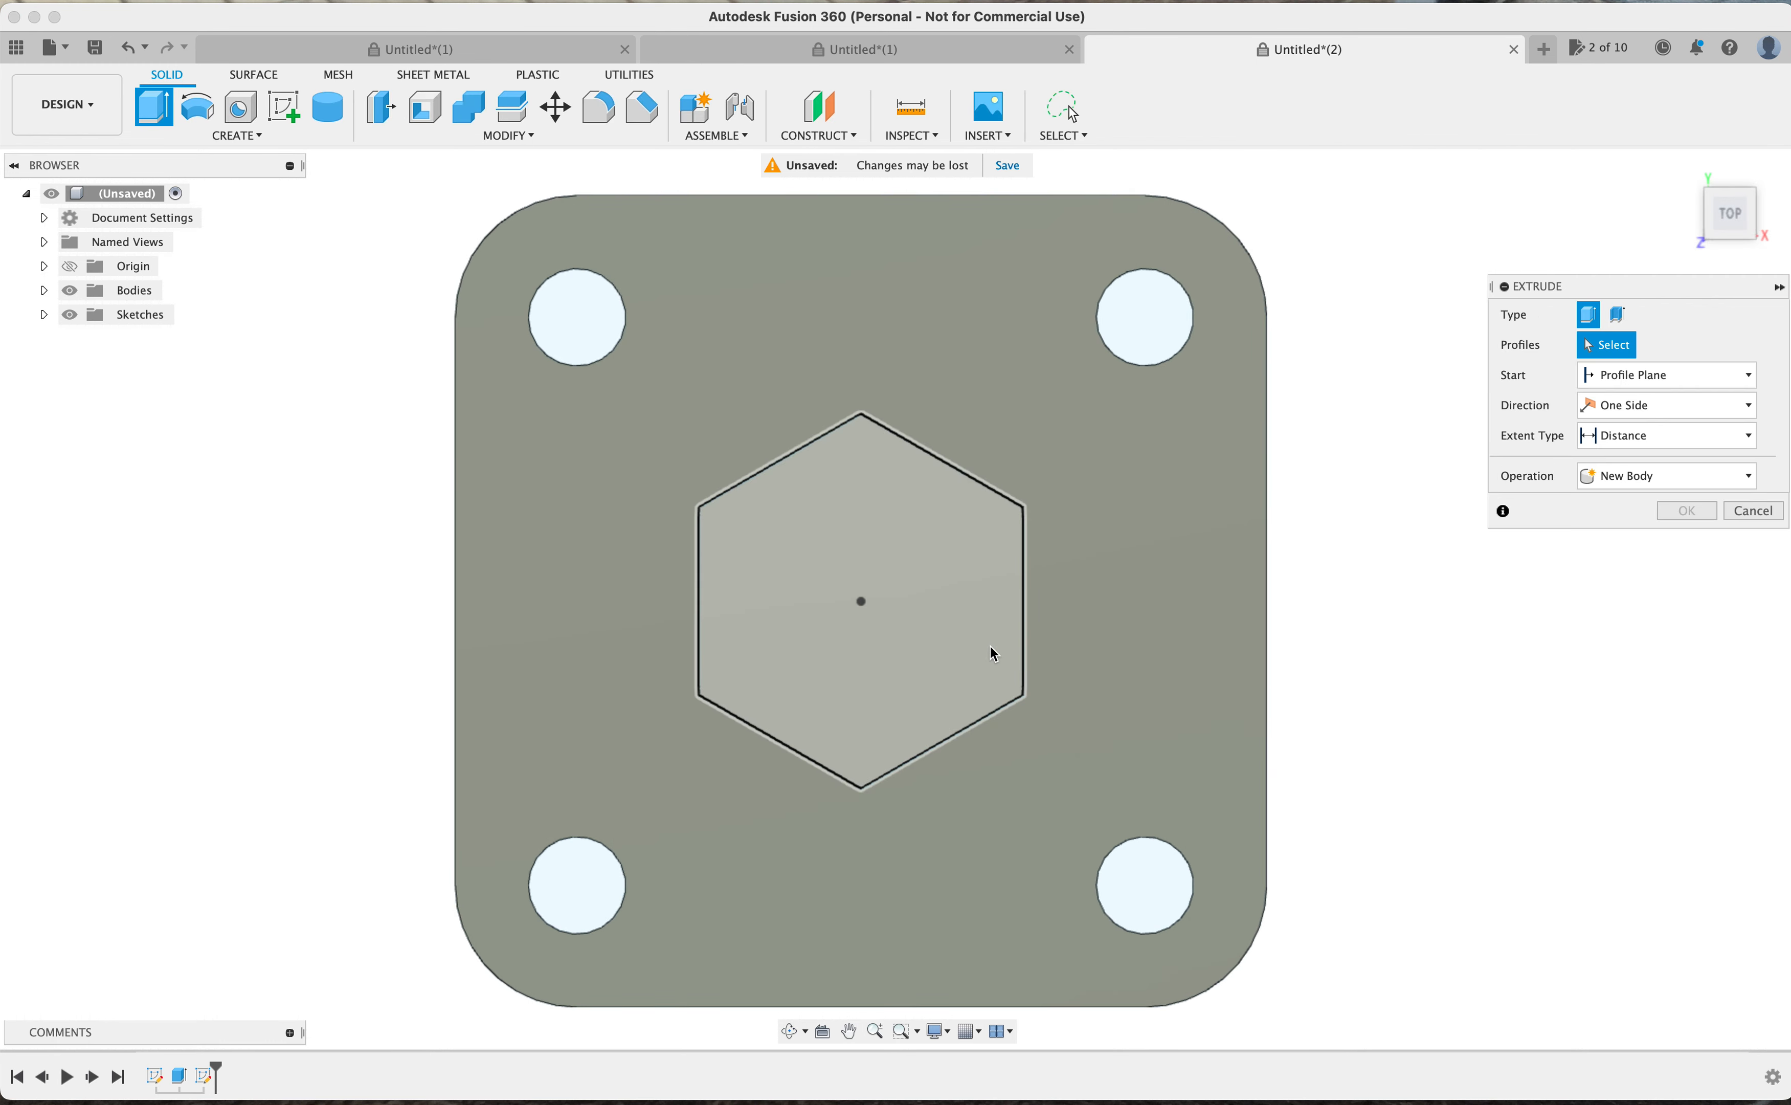
click(993, 652)
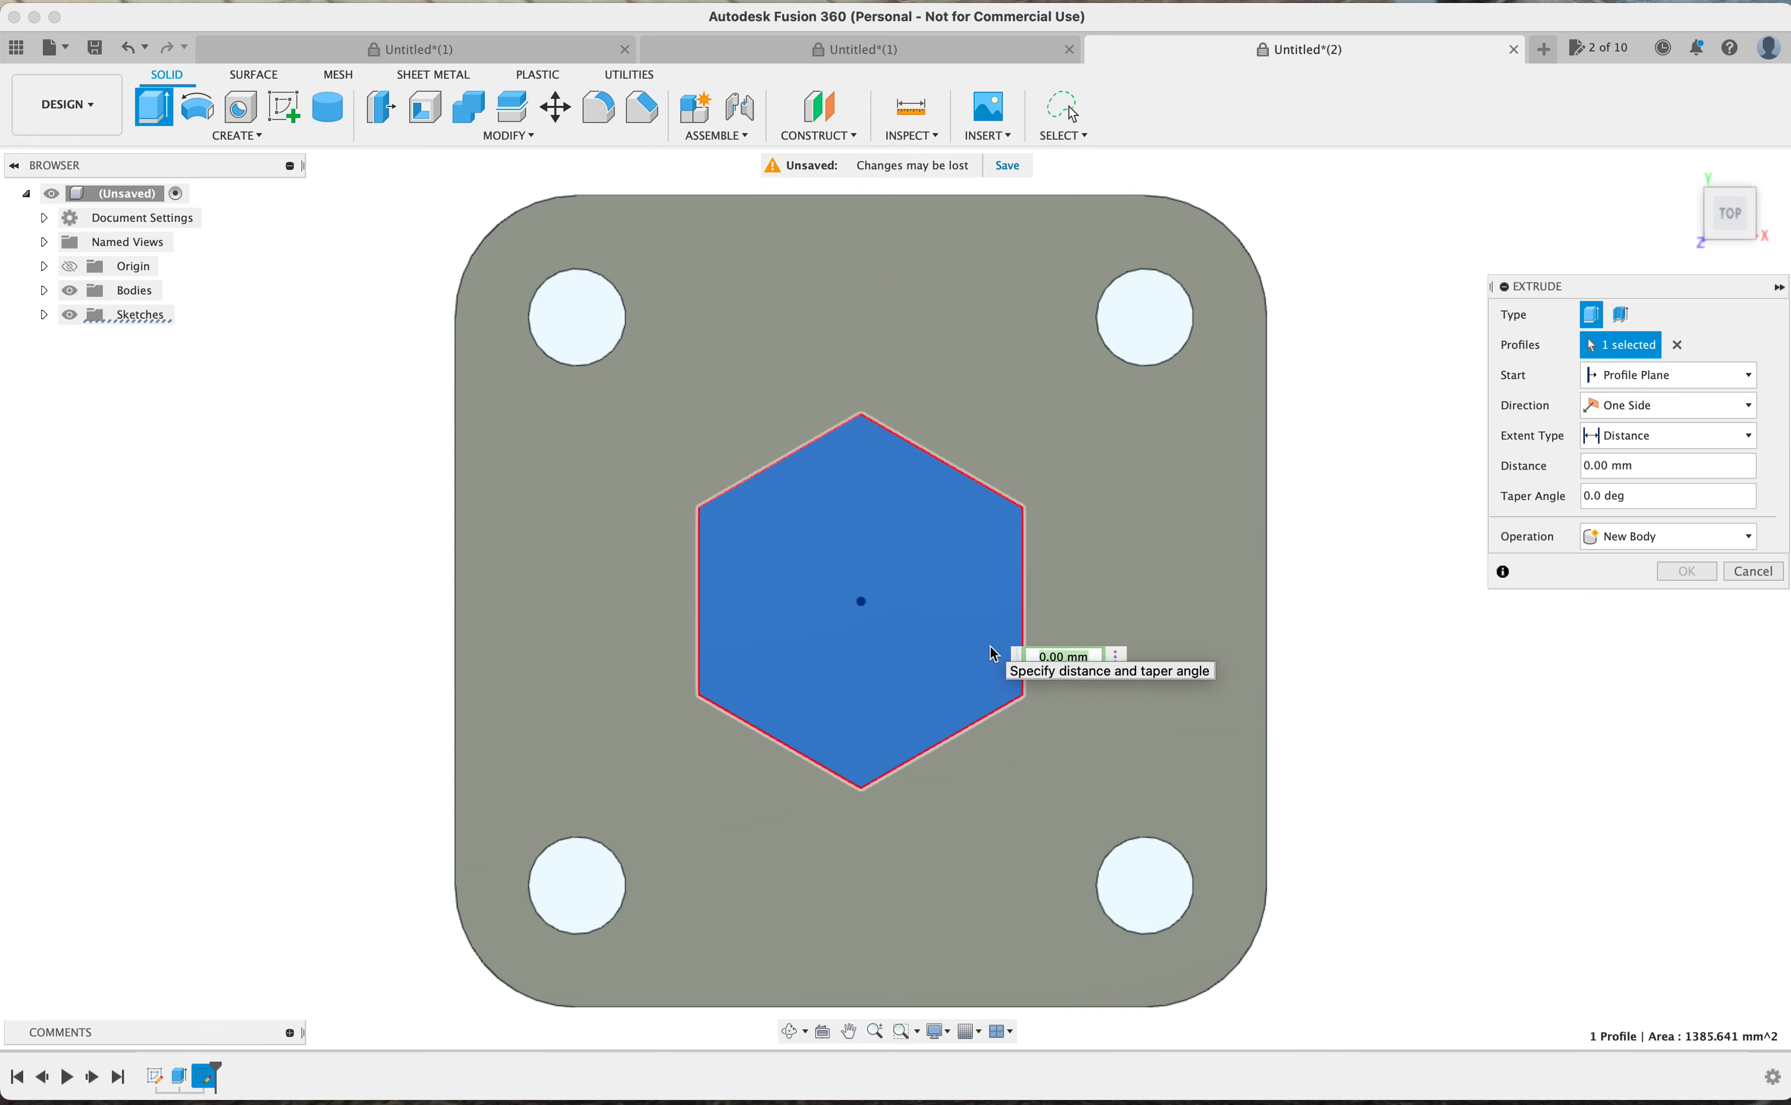
shift+scroll(1362, 636, down, 10)
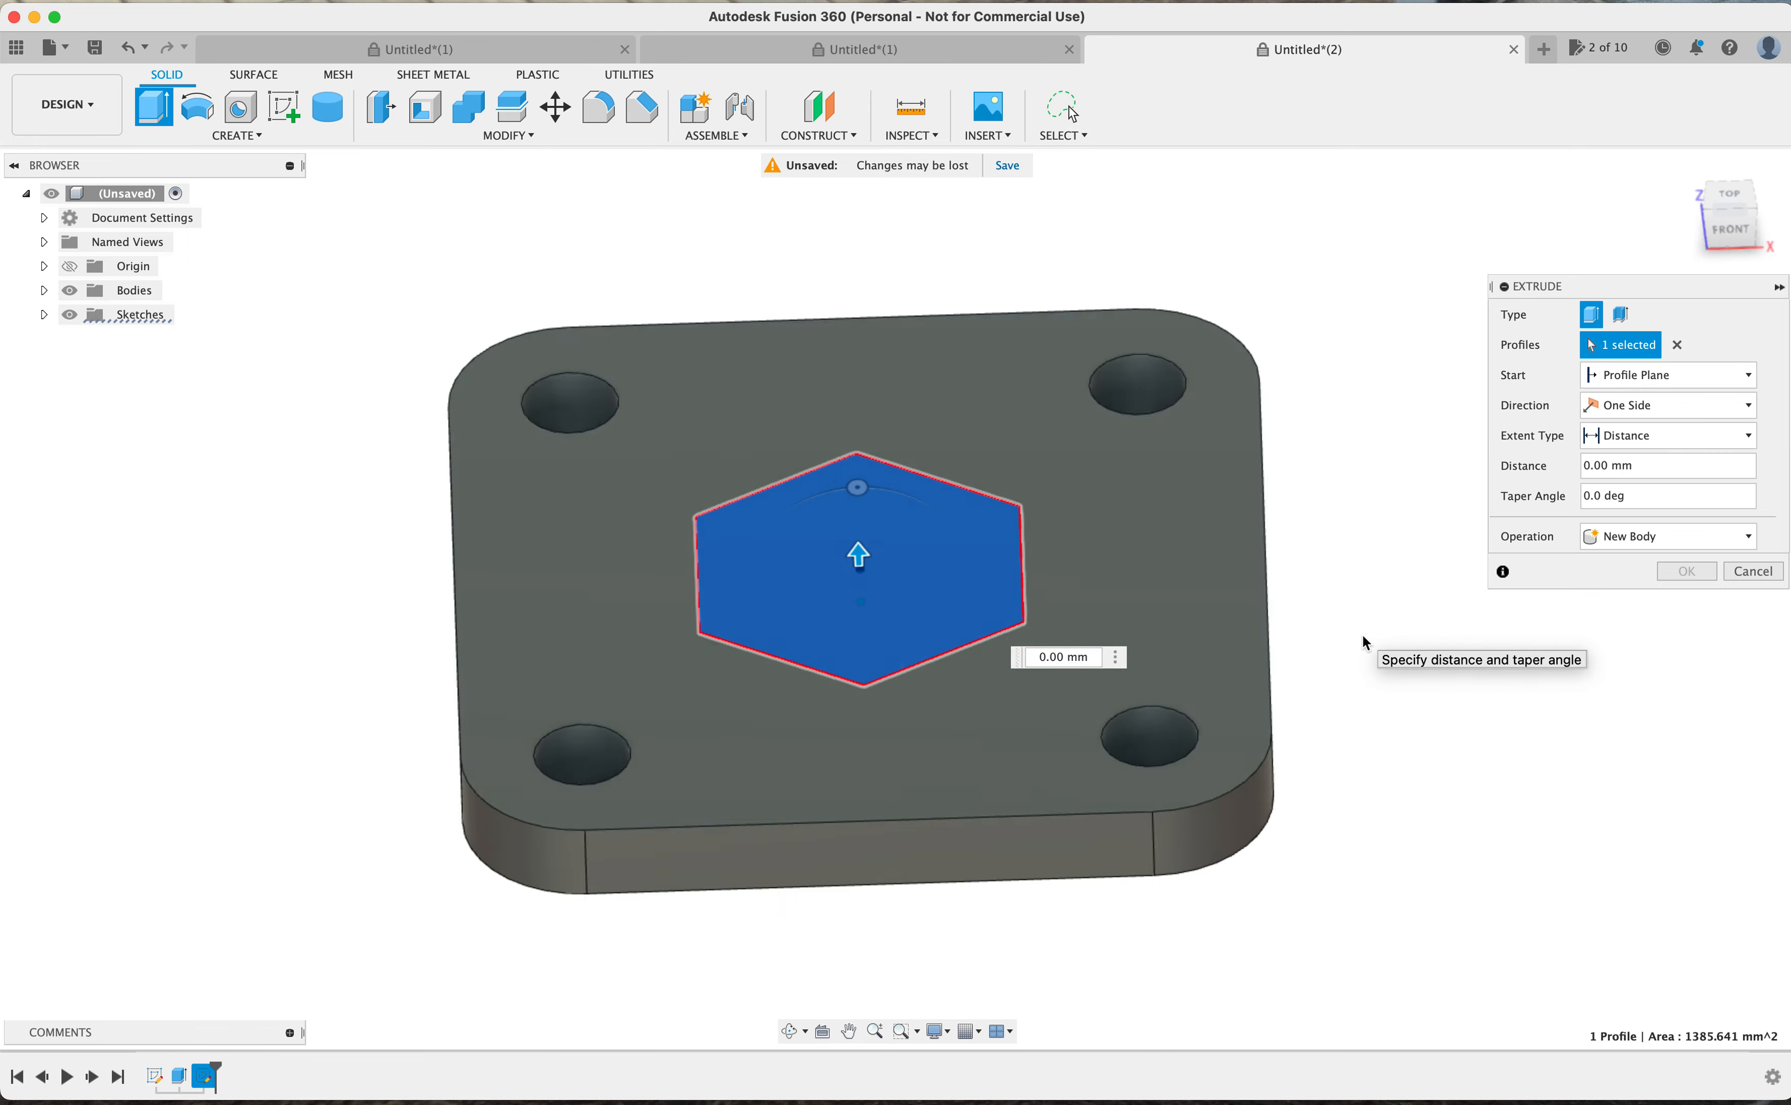
shift+scroll(1362, 636, down, 10)
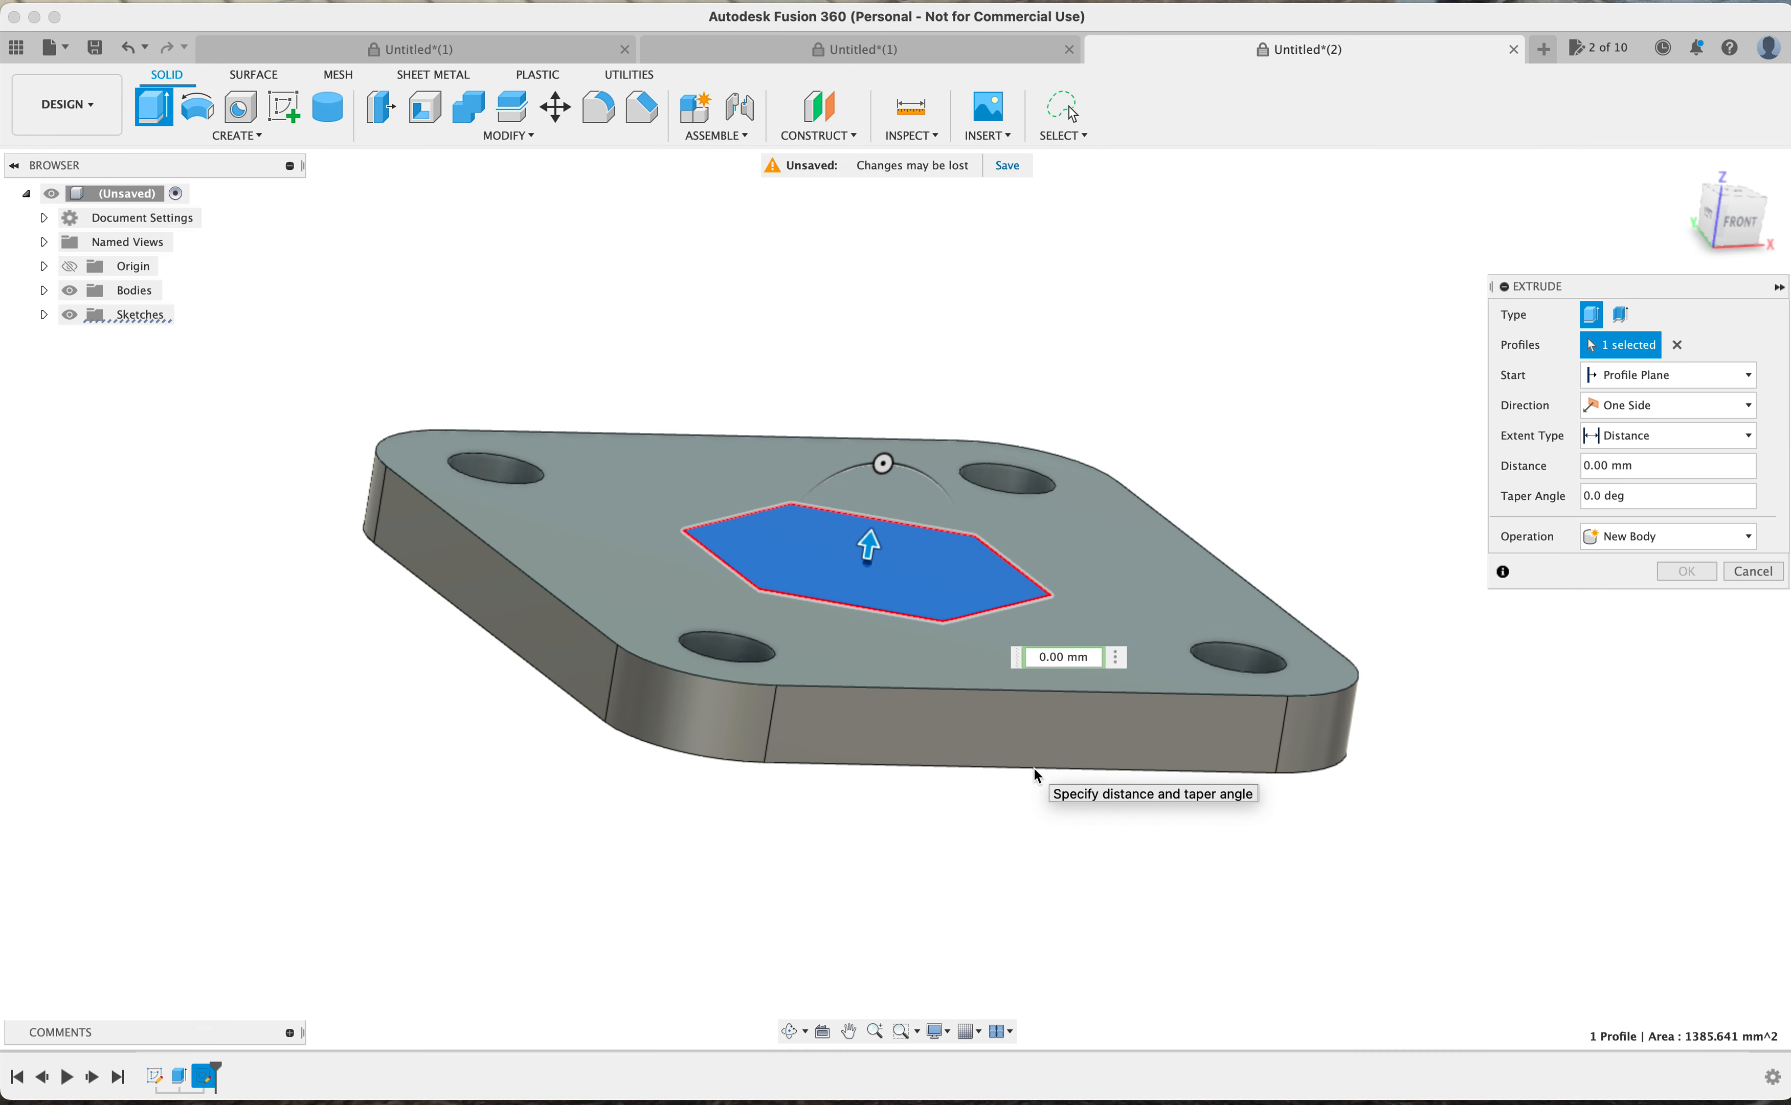
text(1)
key(Return)
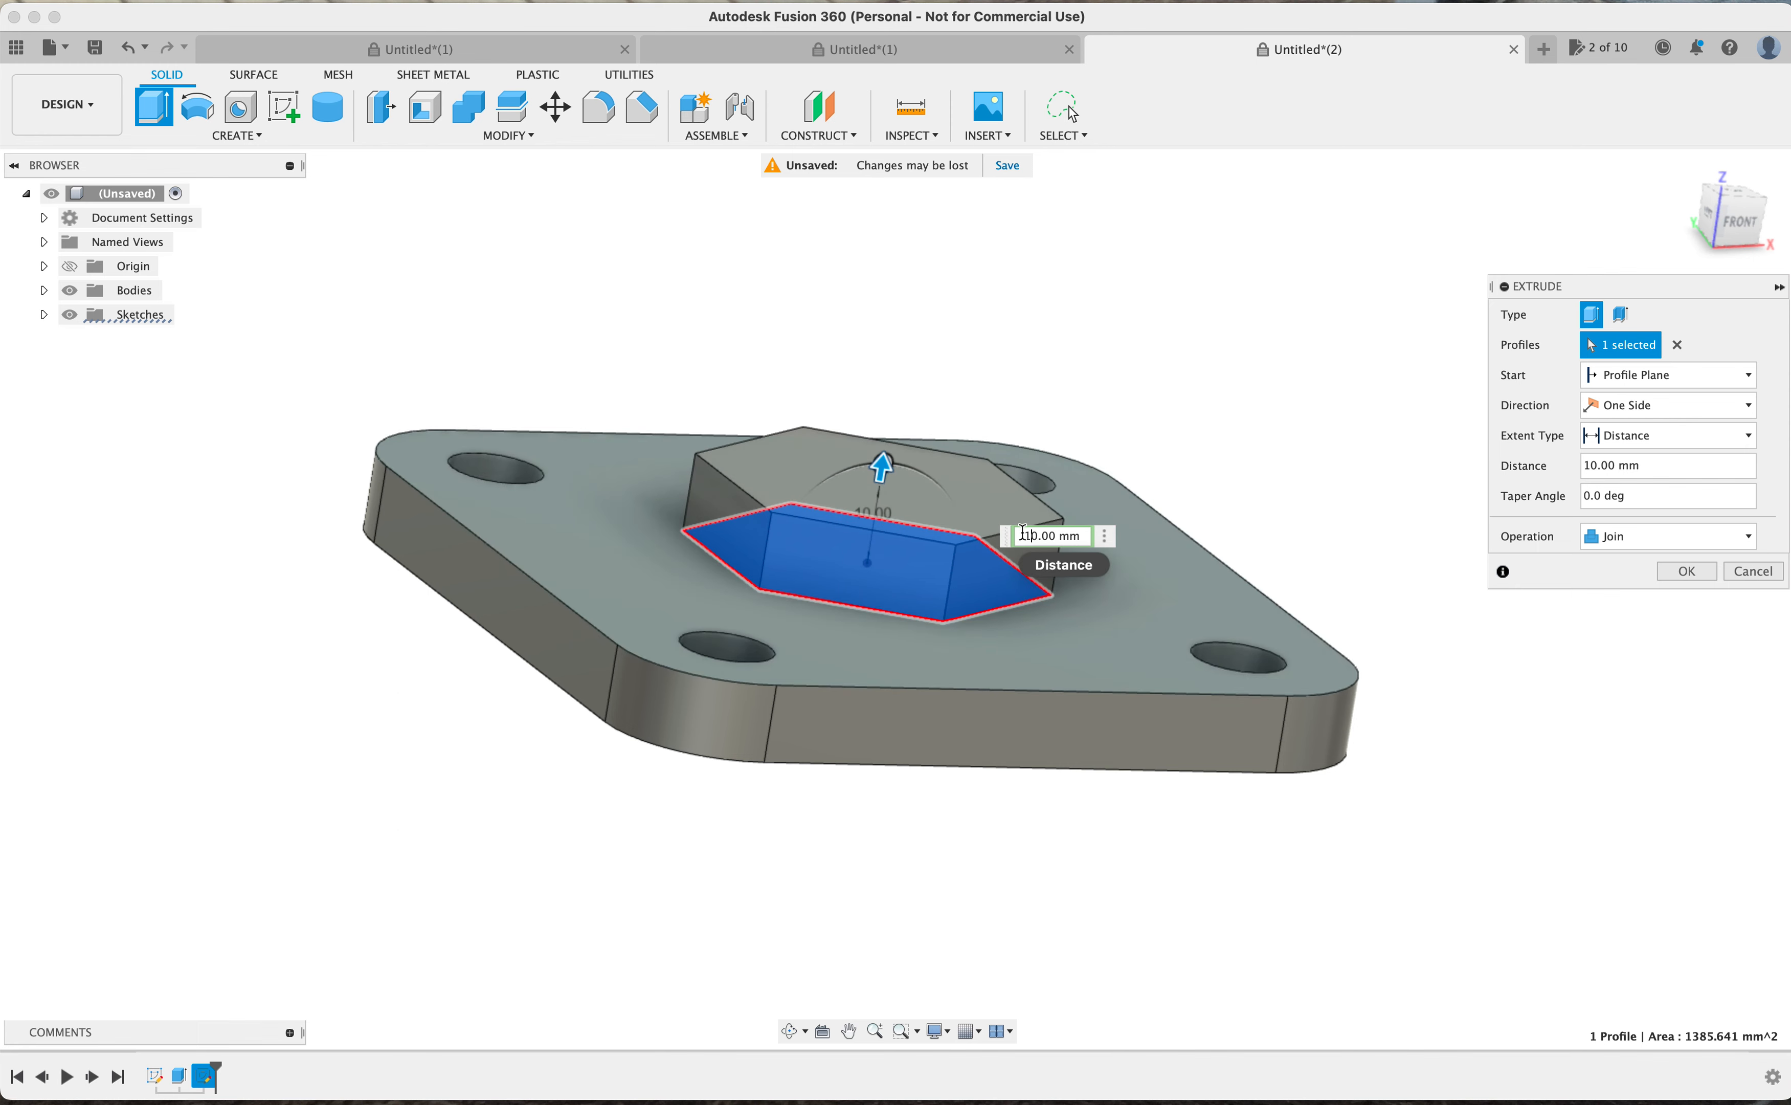
click(1009, 629)
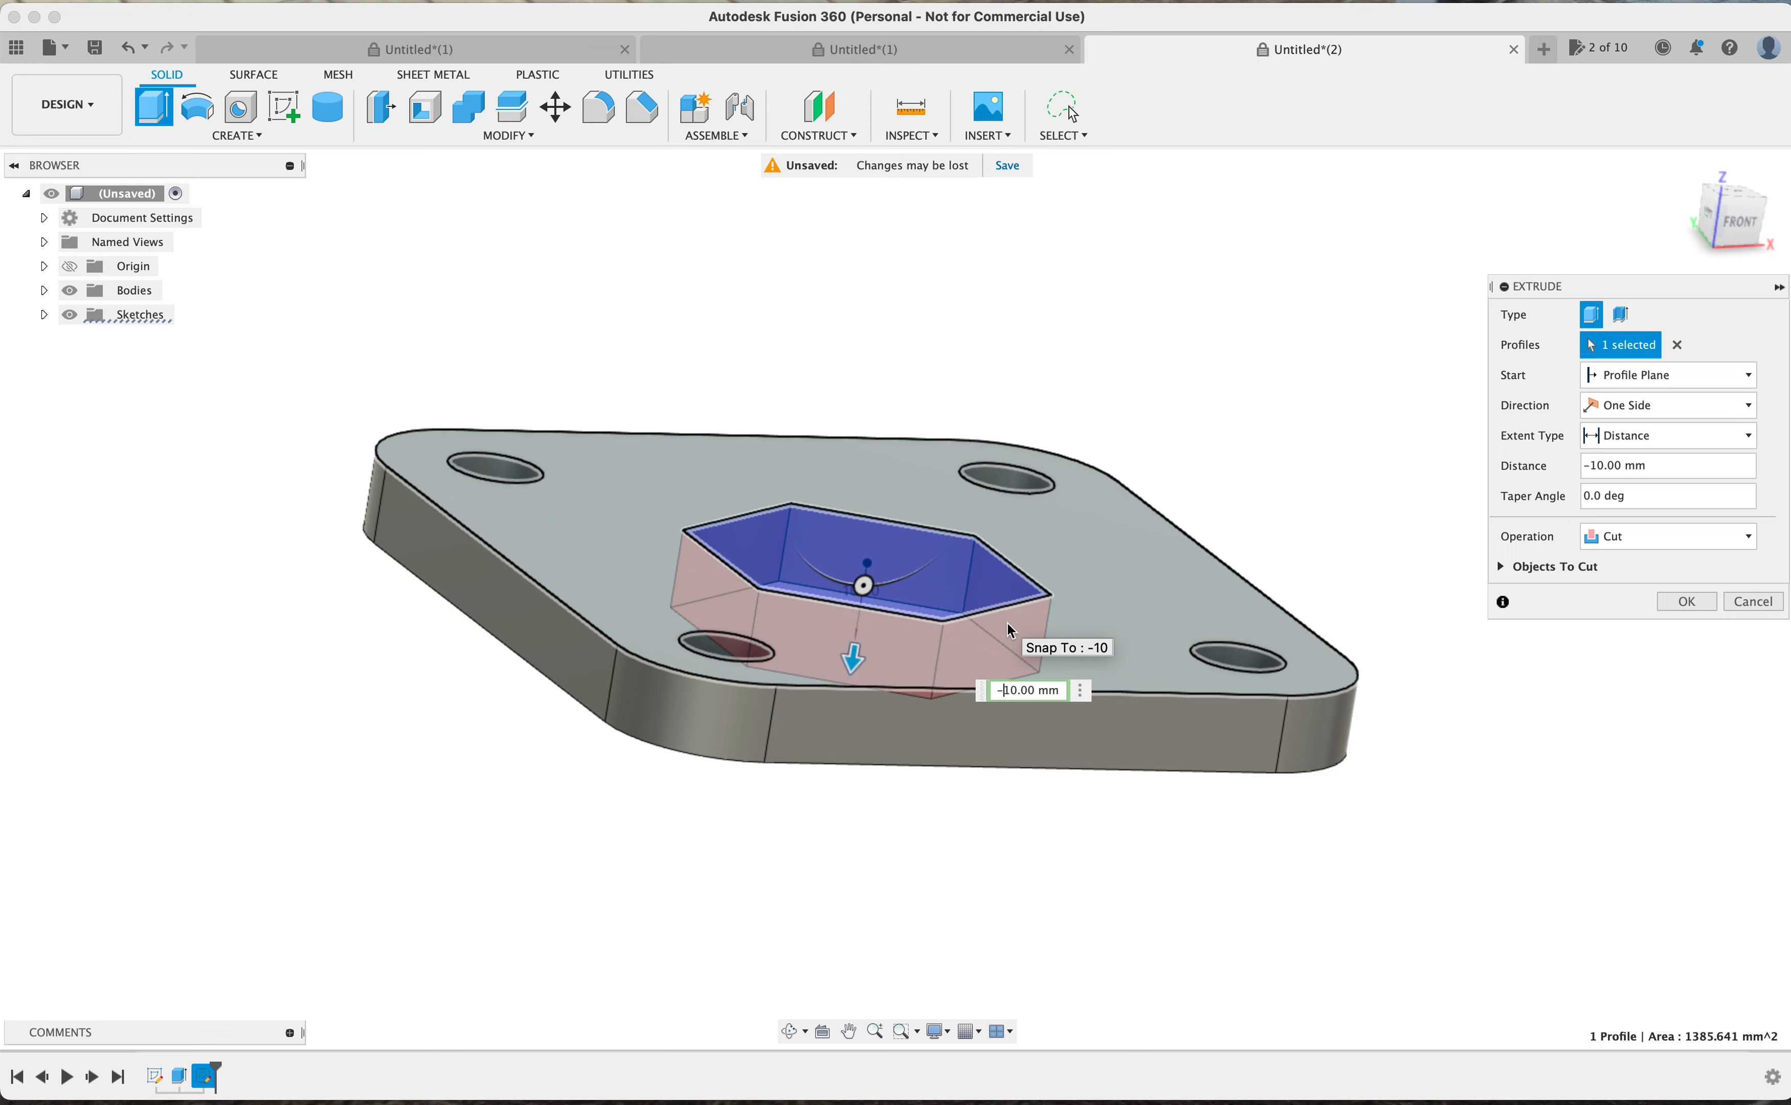
key(Return)
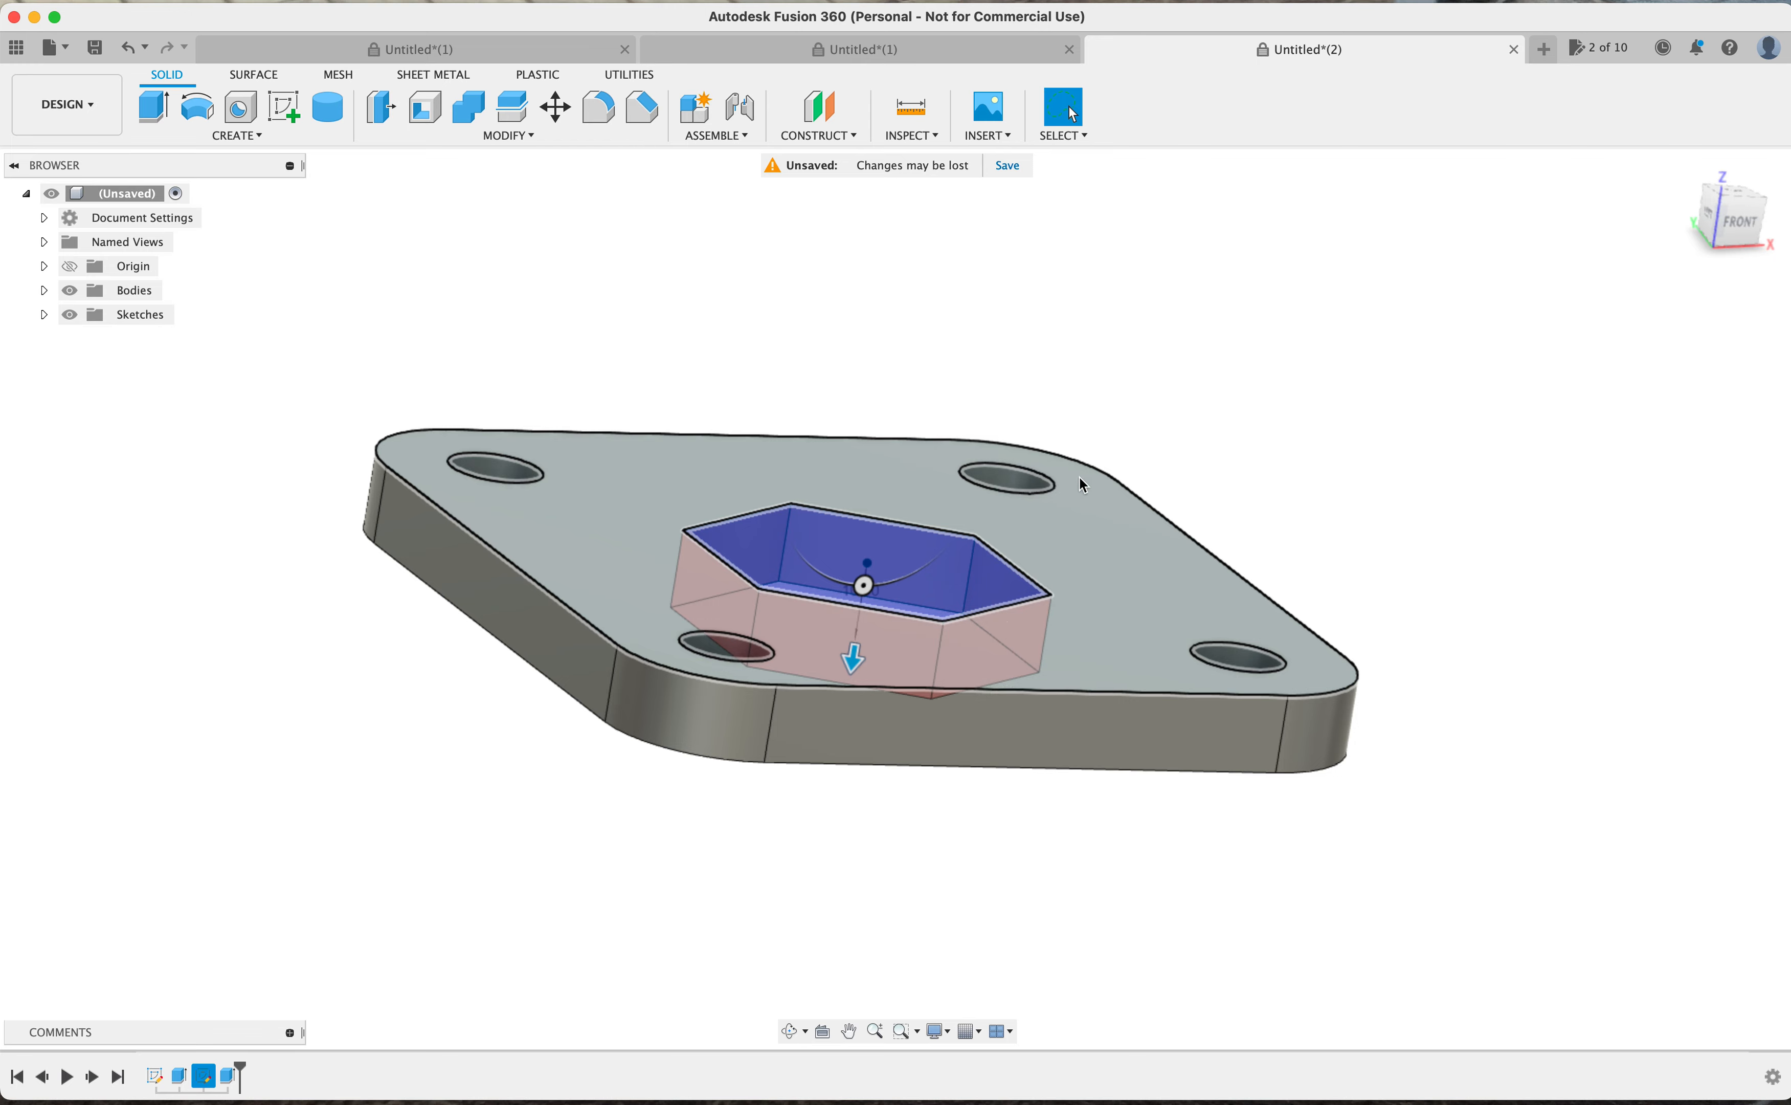
shift+scroll(1131, 390, up, 10)
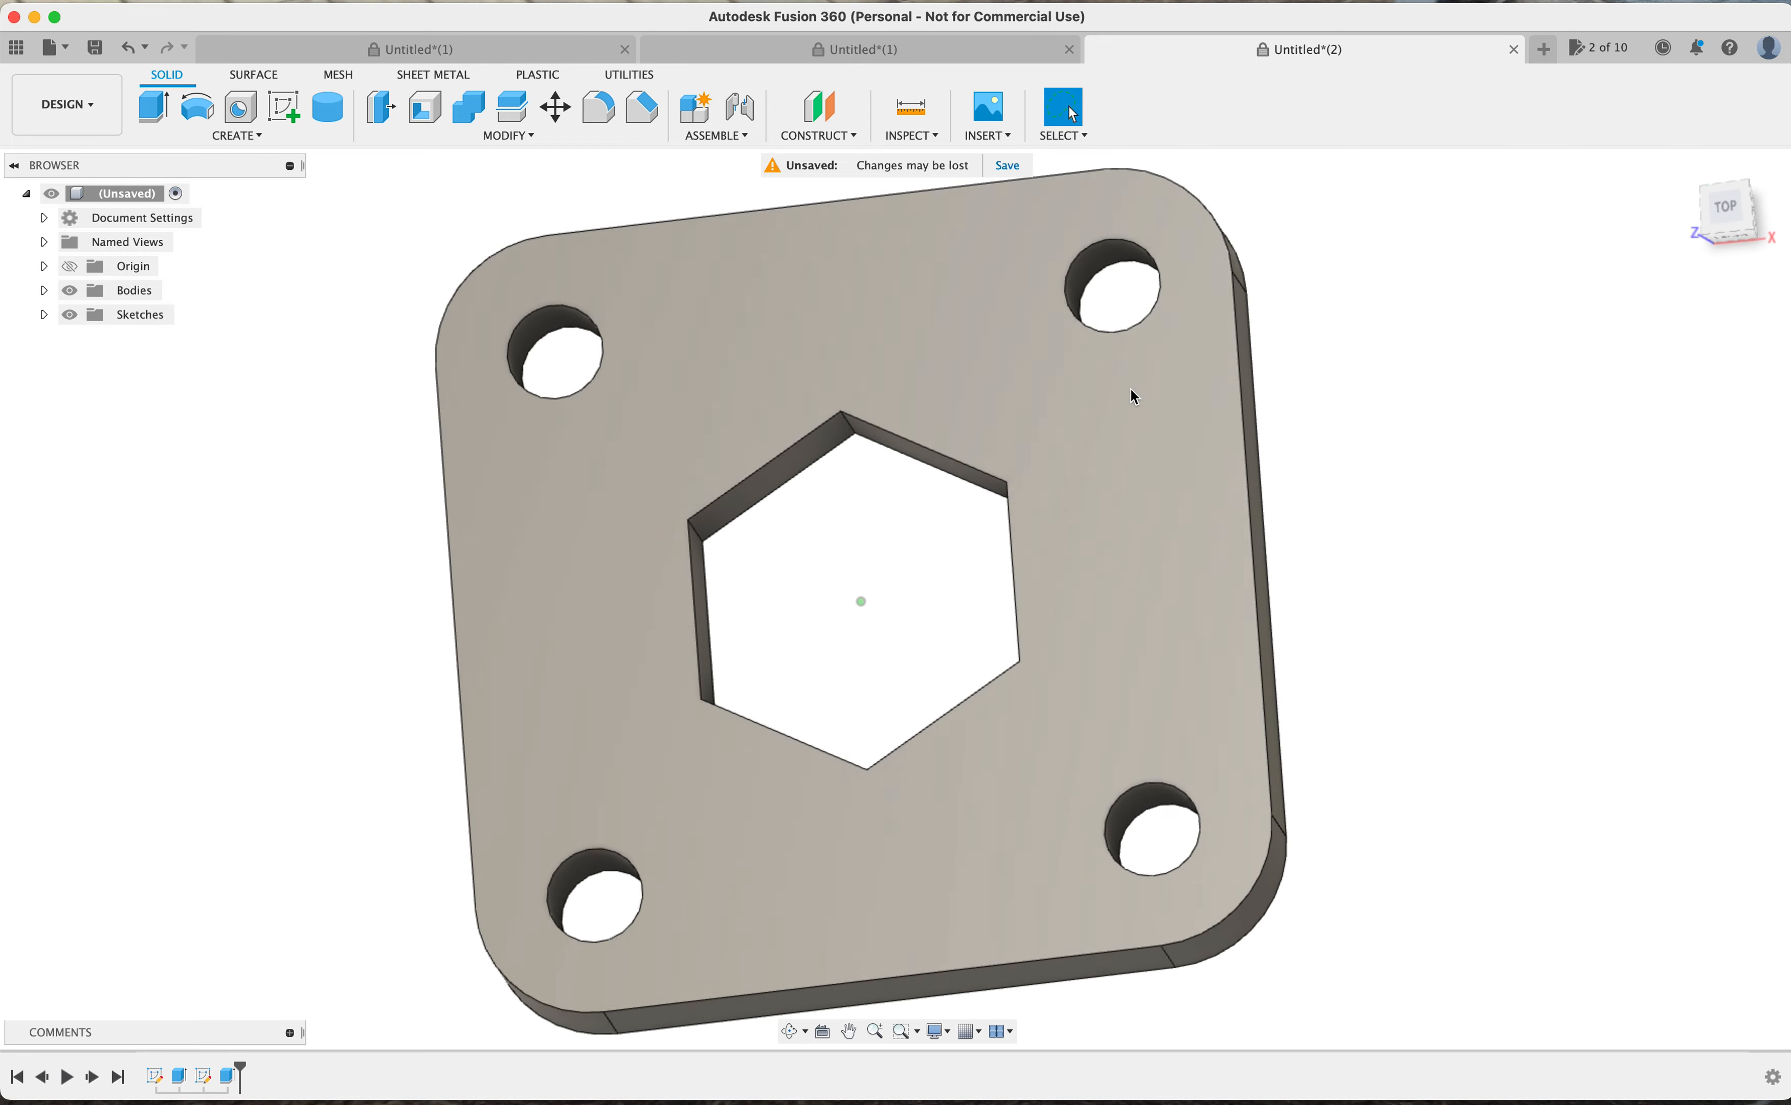
scroll(1131, 387, down, 3)
shift+scroll(1130, 389, down, 5)
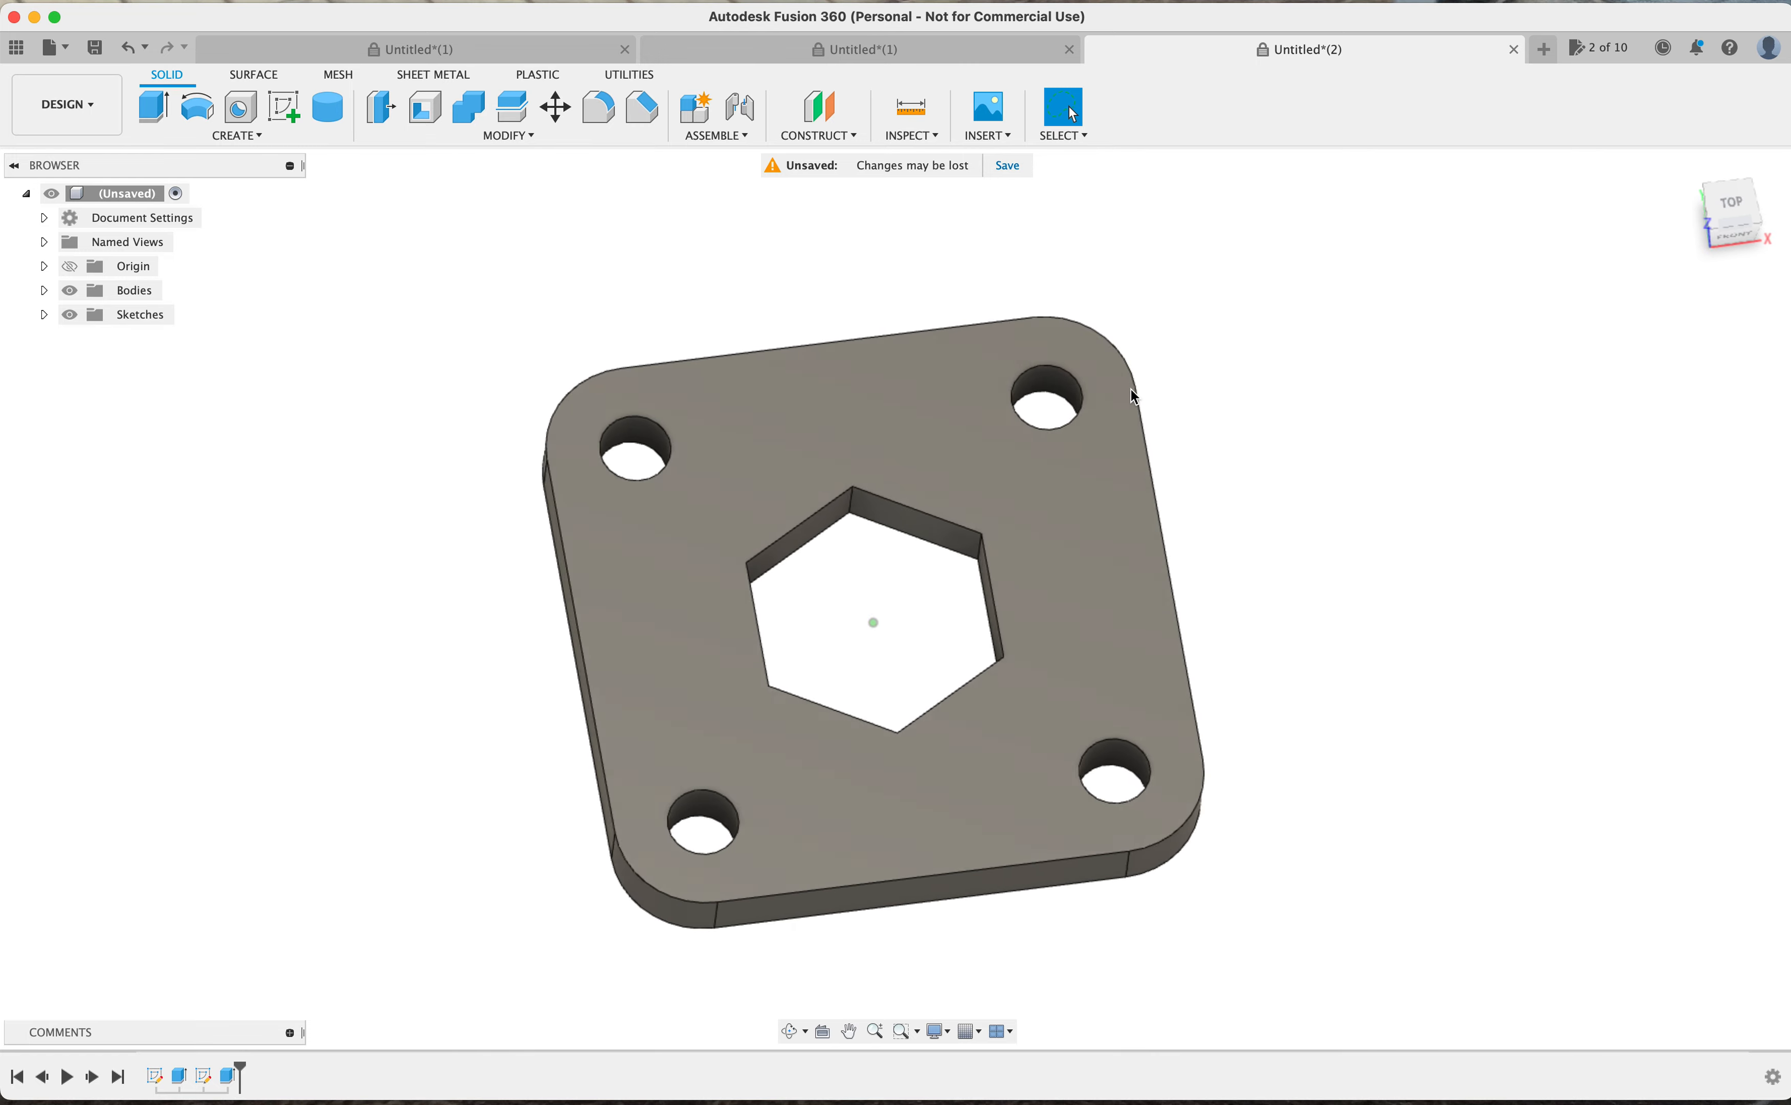
Create a sketch on the top face of the plate with the hexagonal opening and finish it without drawing anything
click(44, 316)
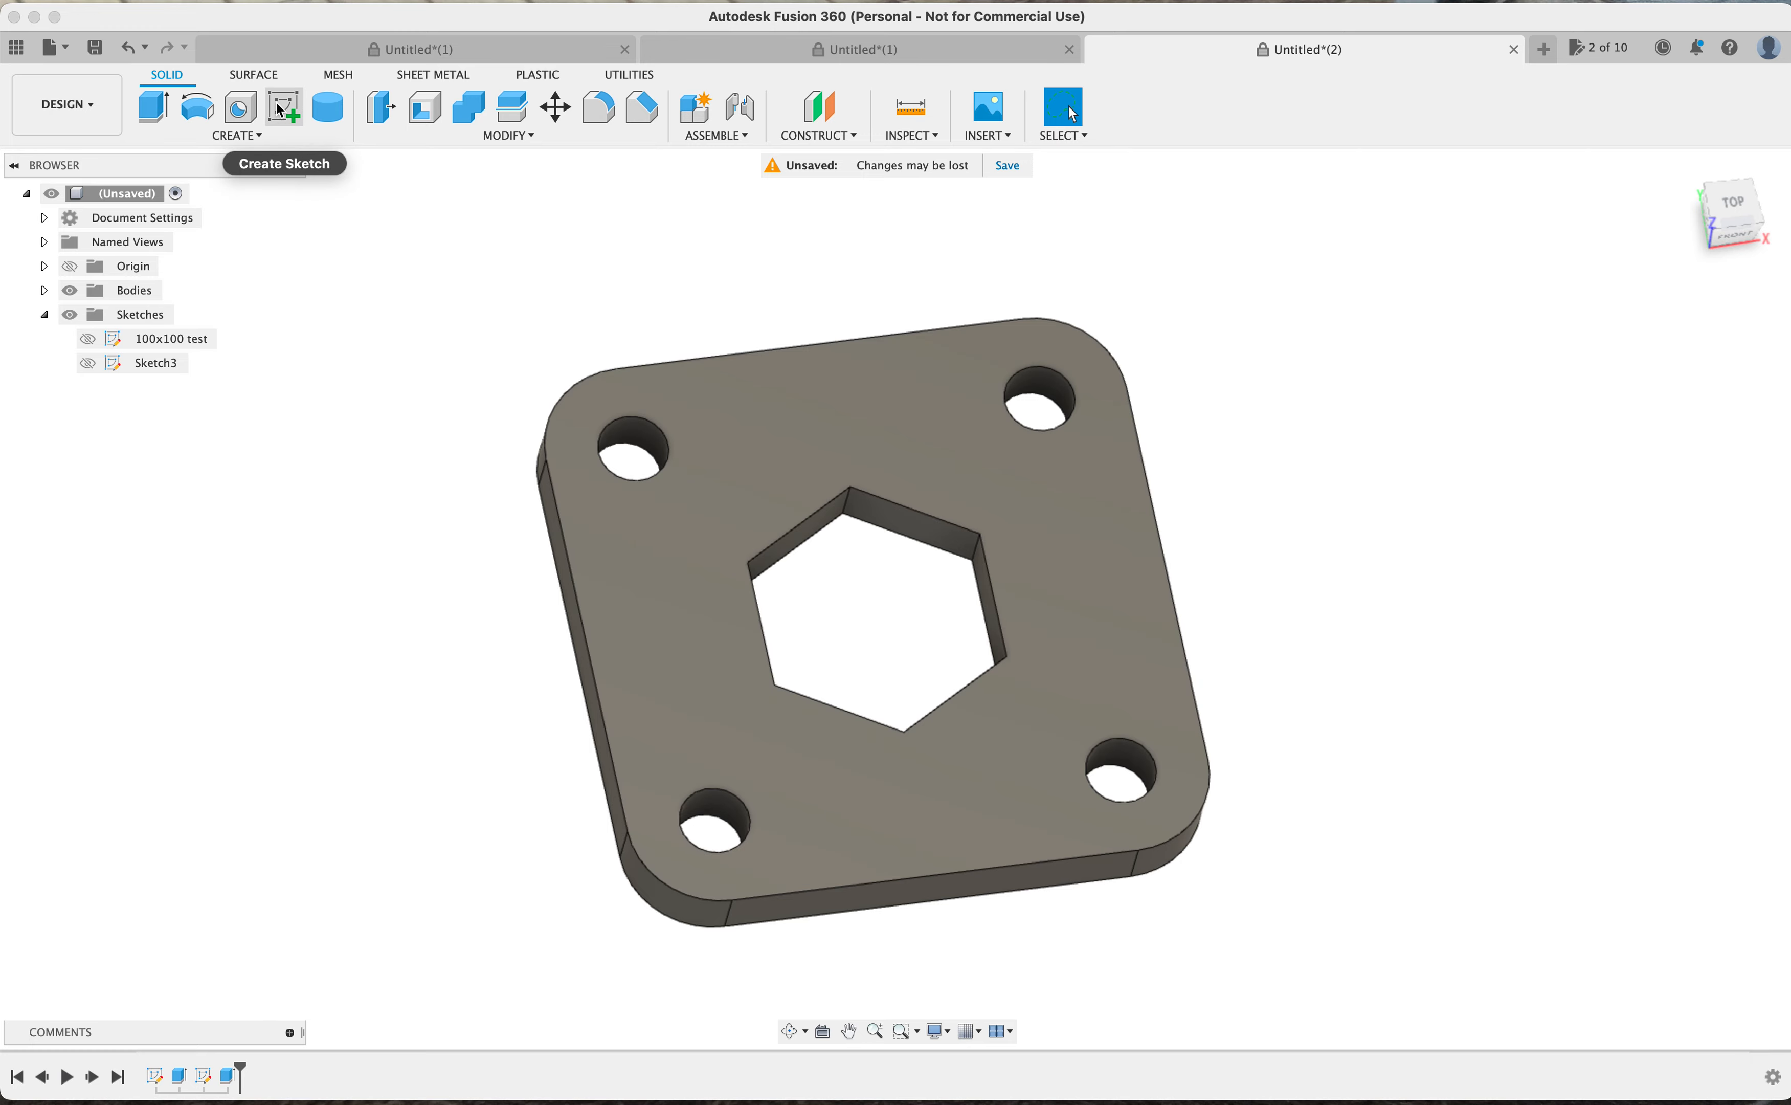
click(276, 102)
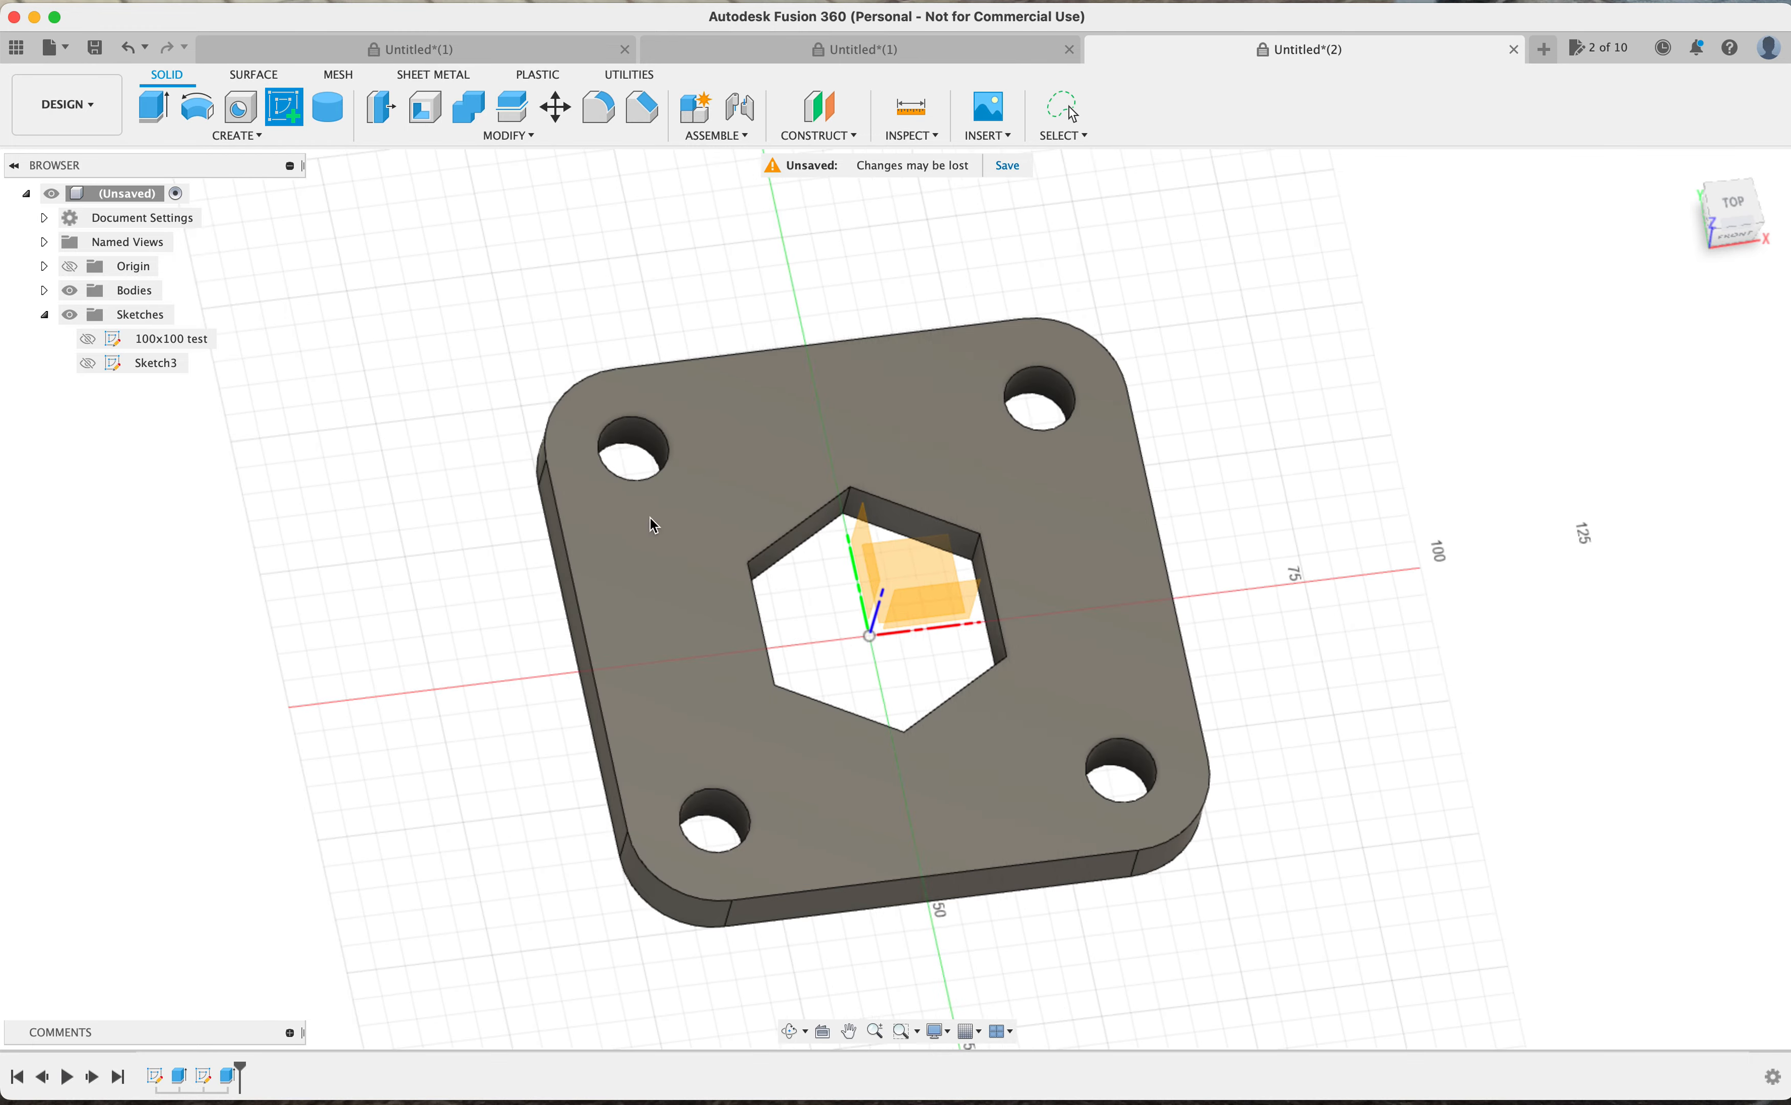
click(672, 583)
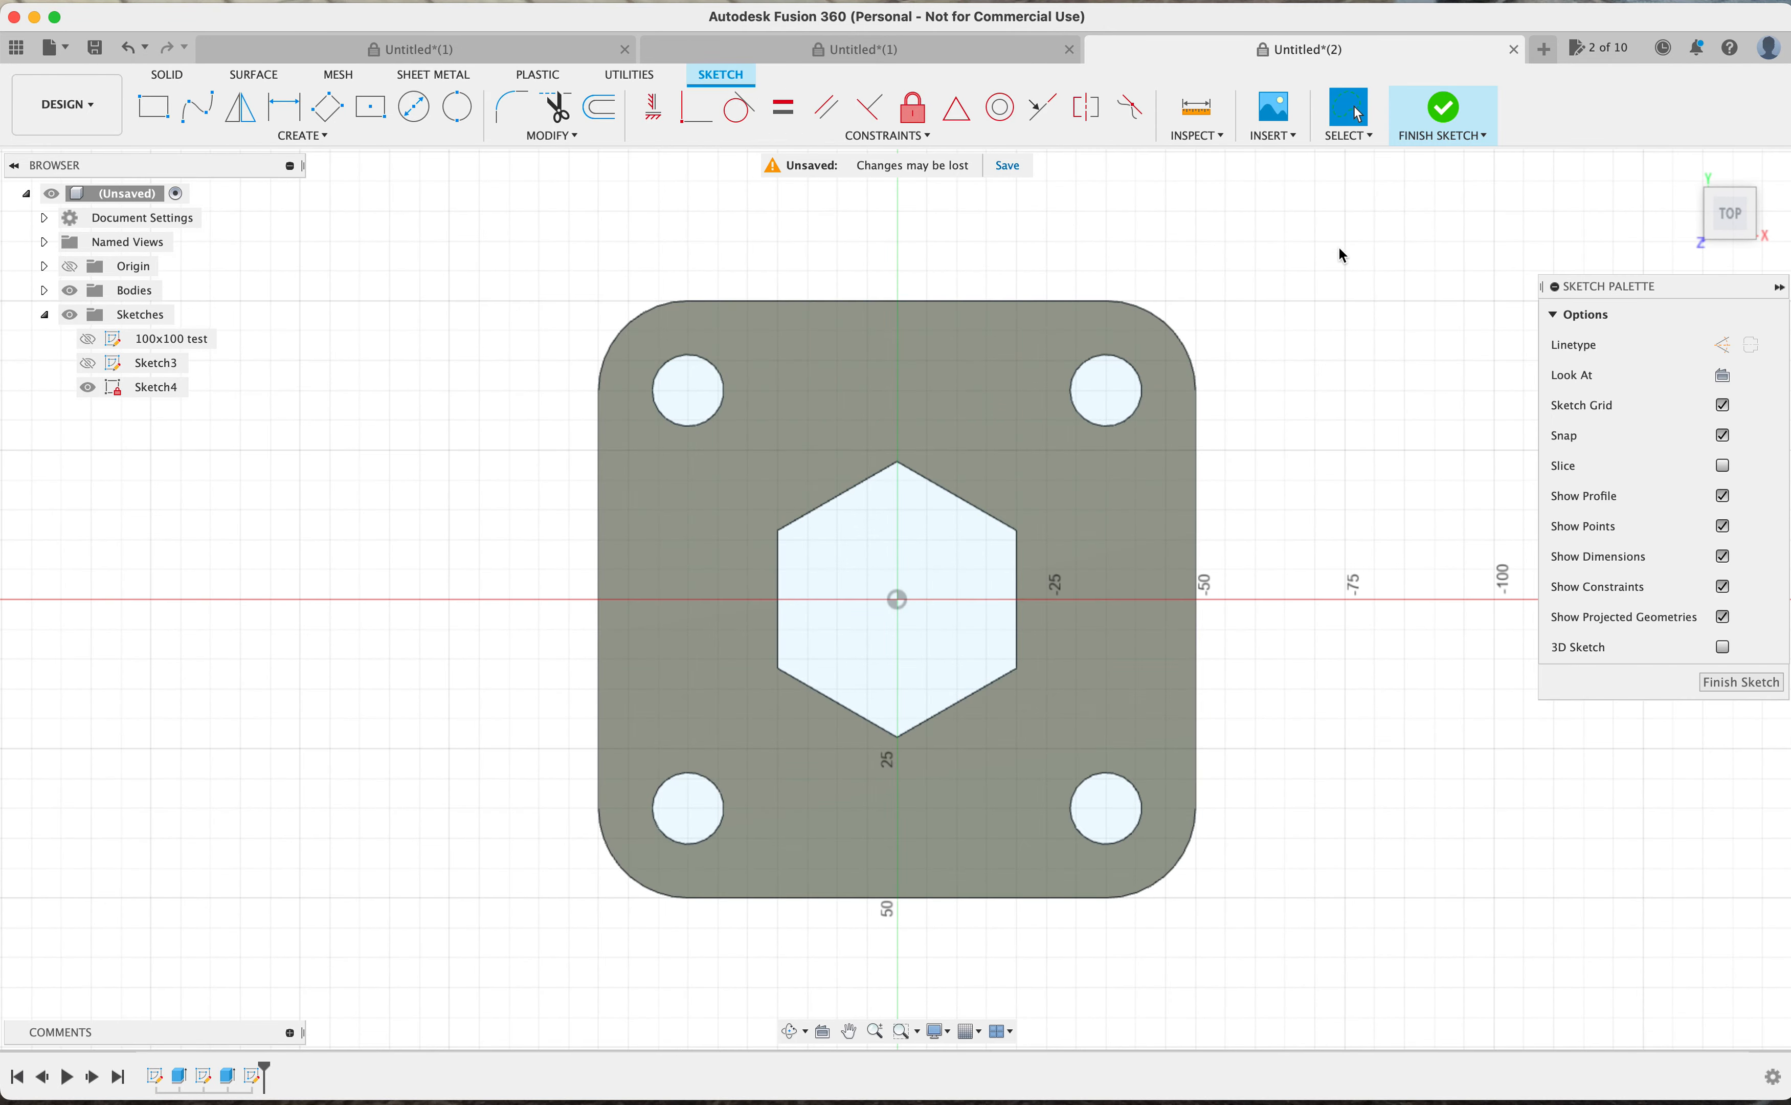
click(1443, 110)
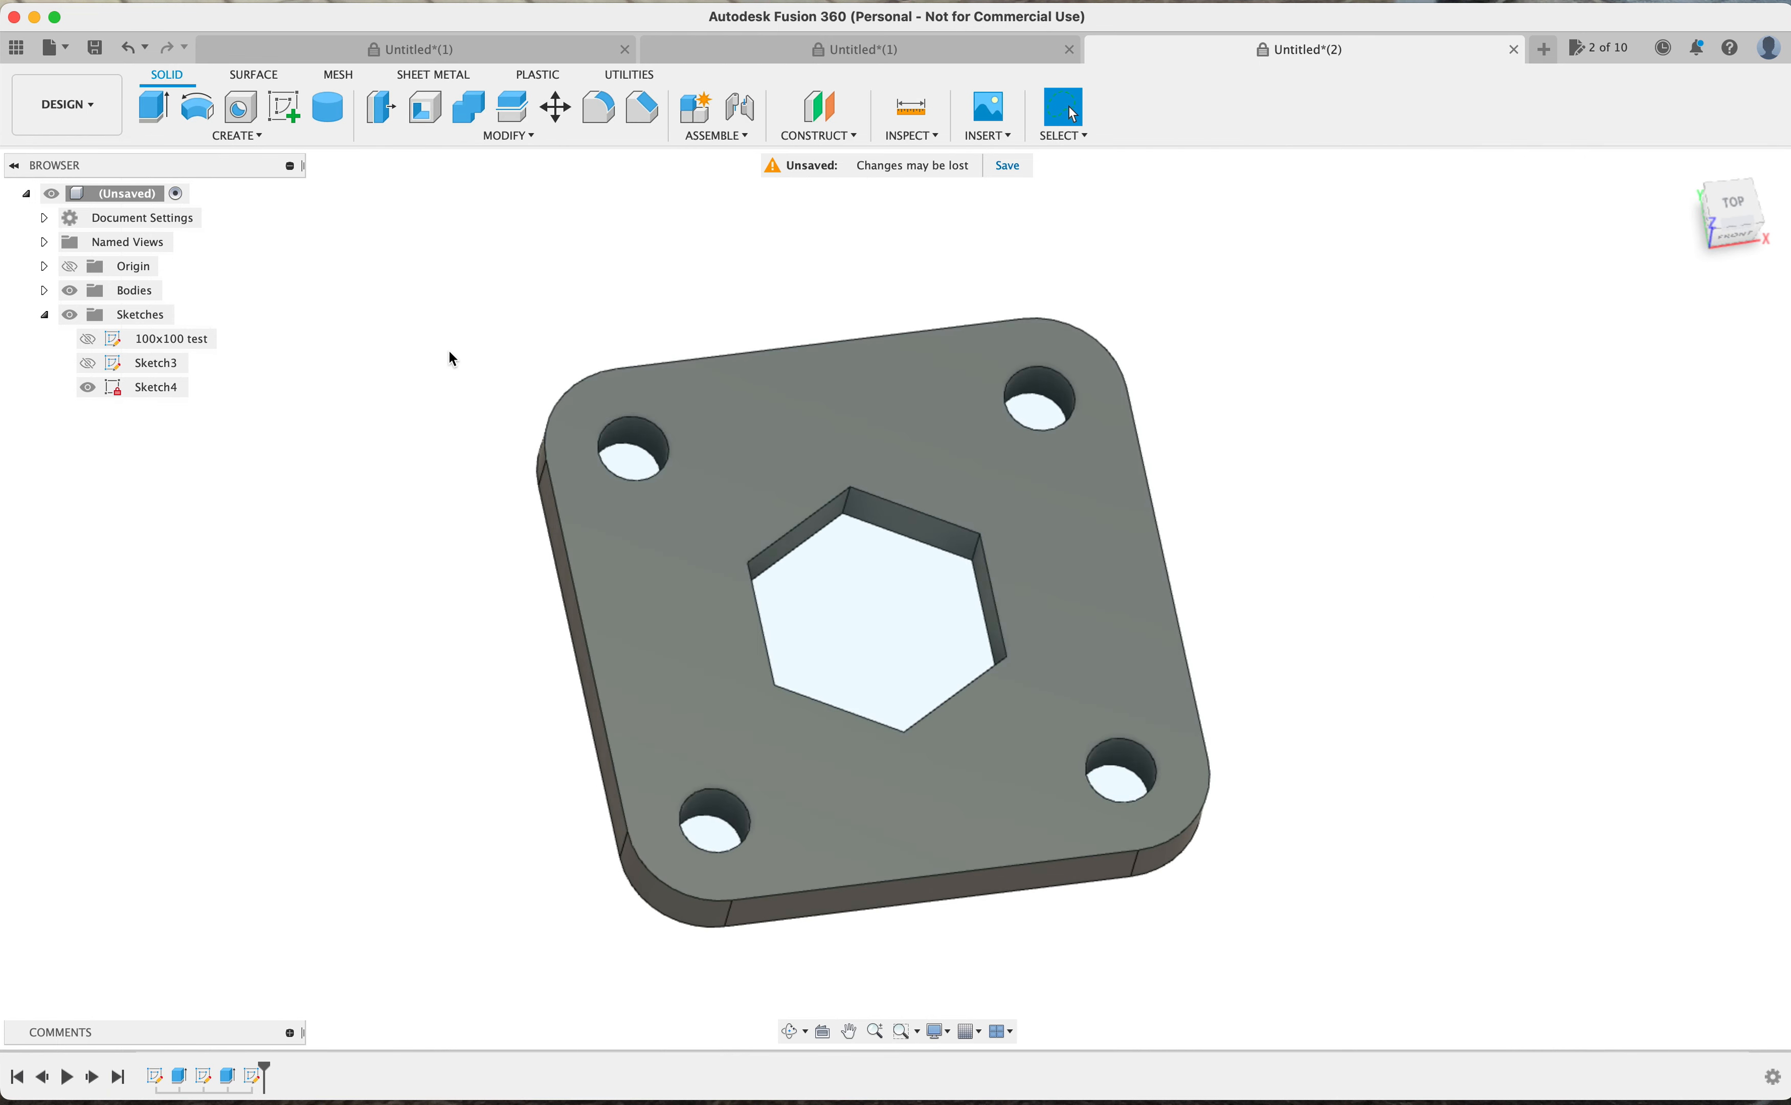
Open the DXF export of Sketch4 with Body1 hidden, cancel it without saving, and show the body again
click(44, 291)
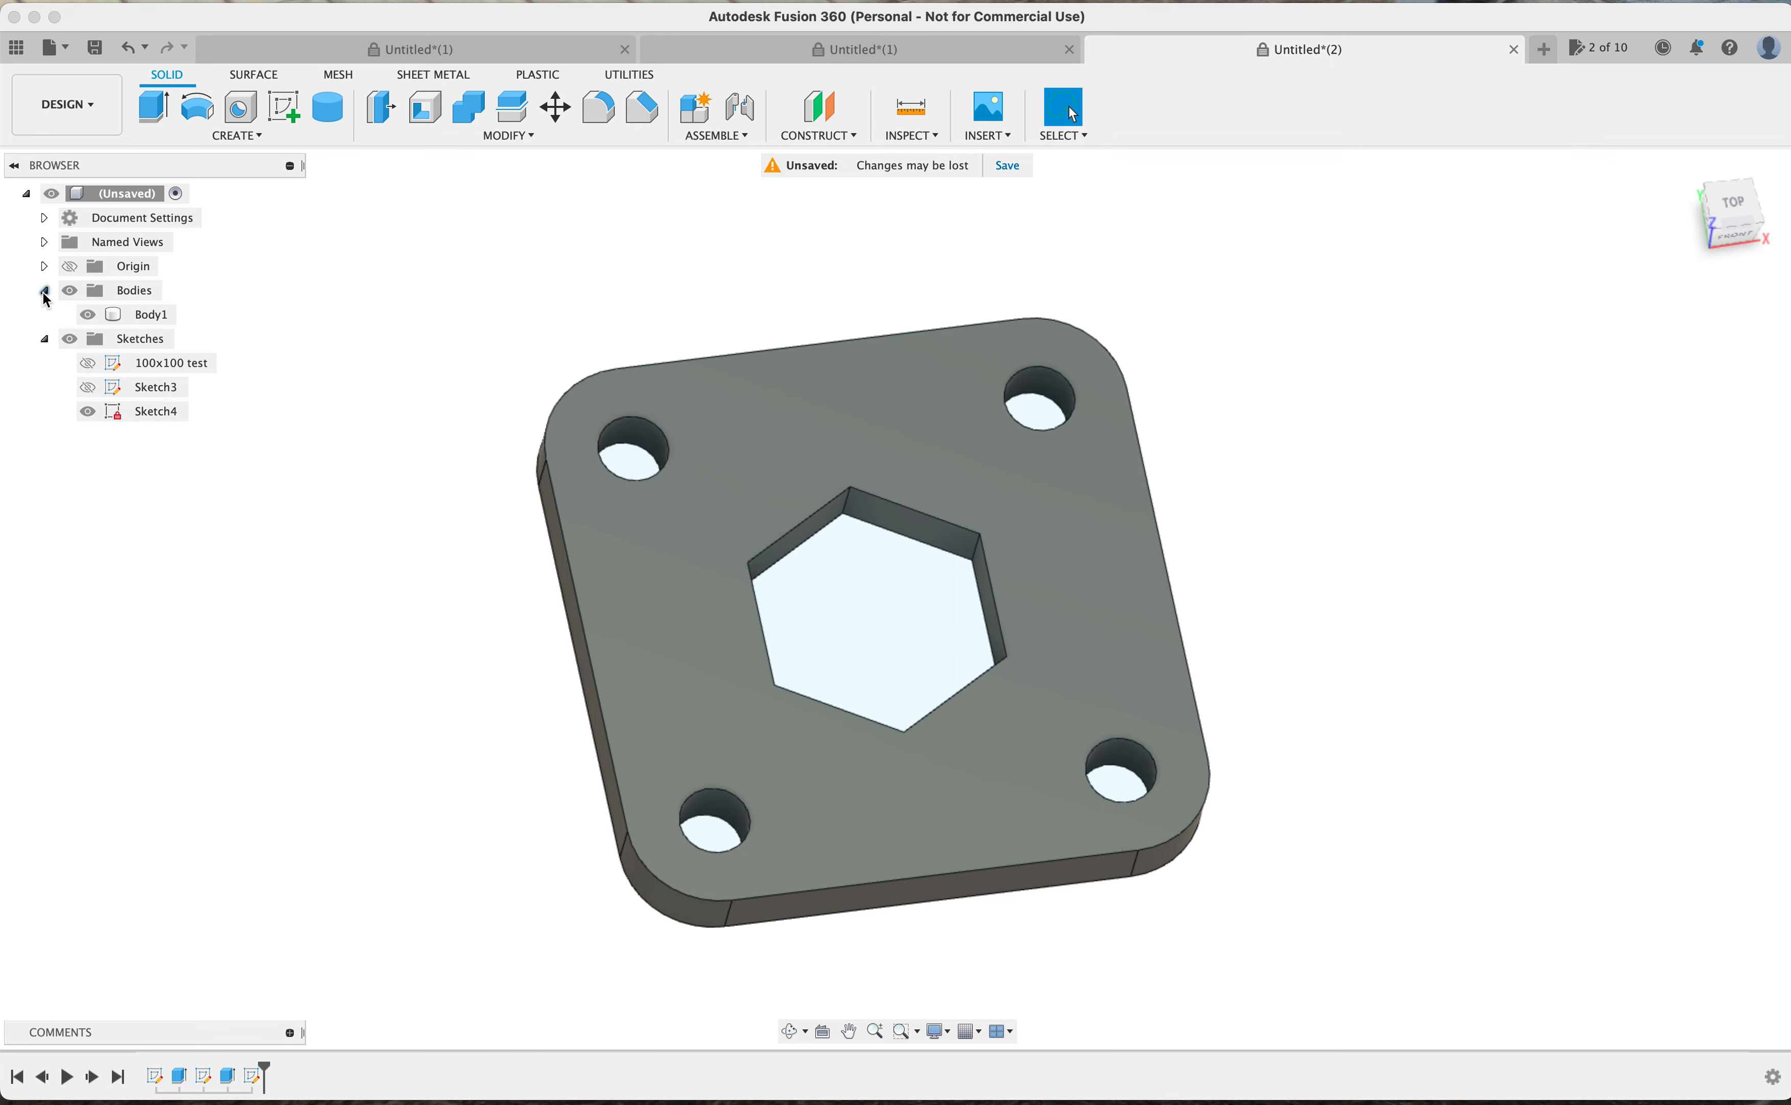
click(88, 317)
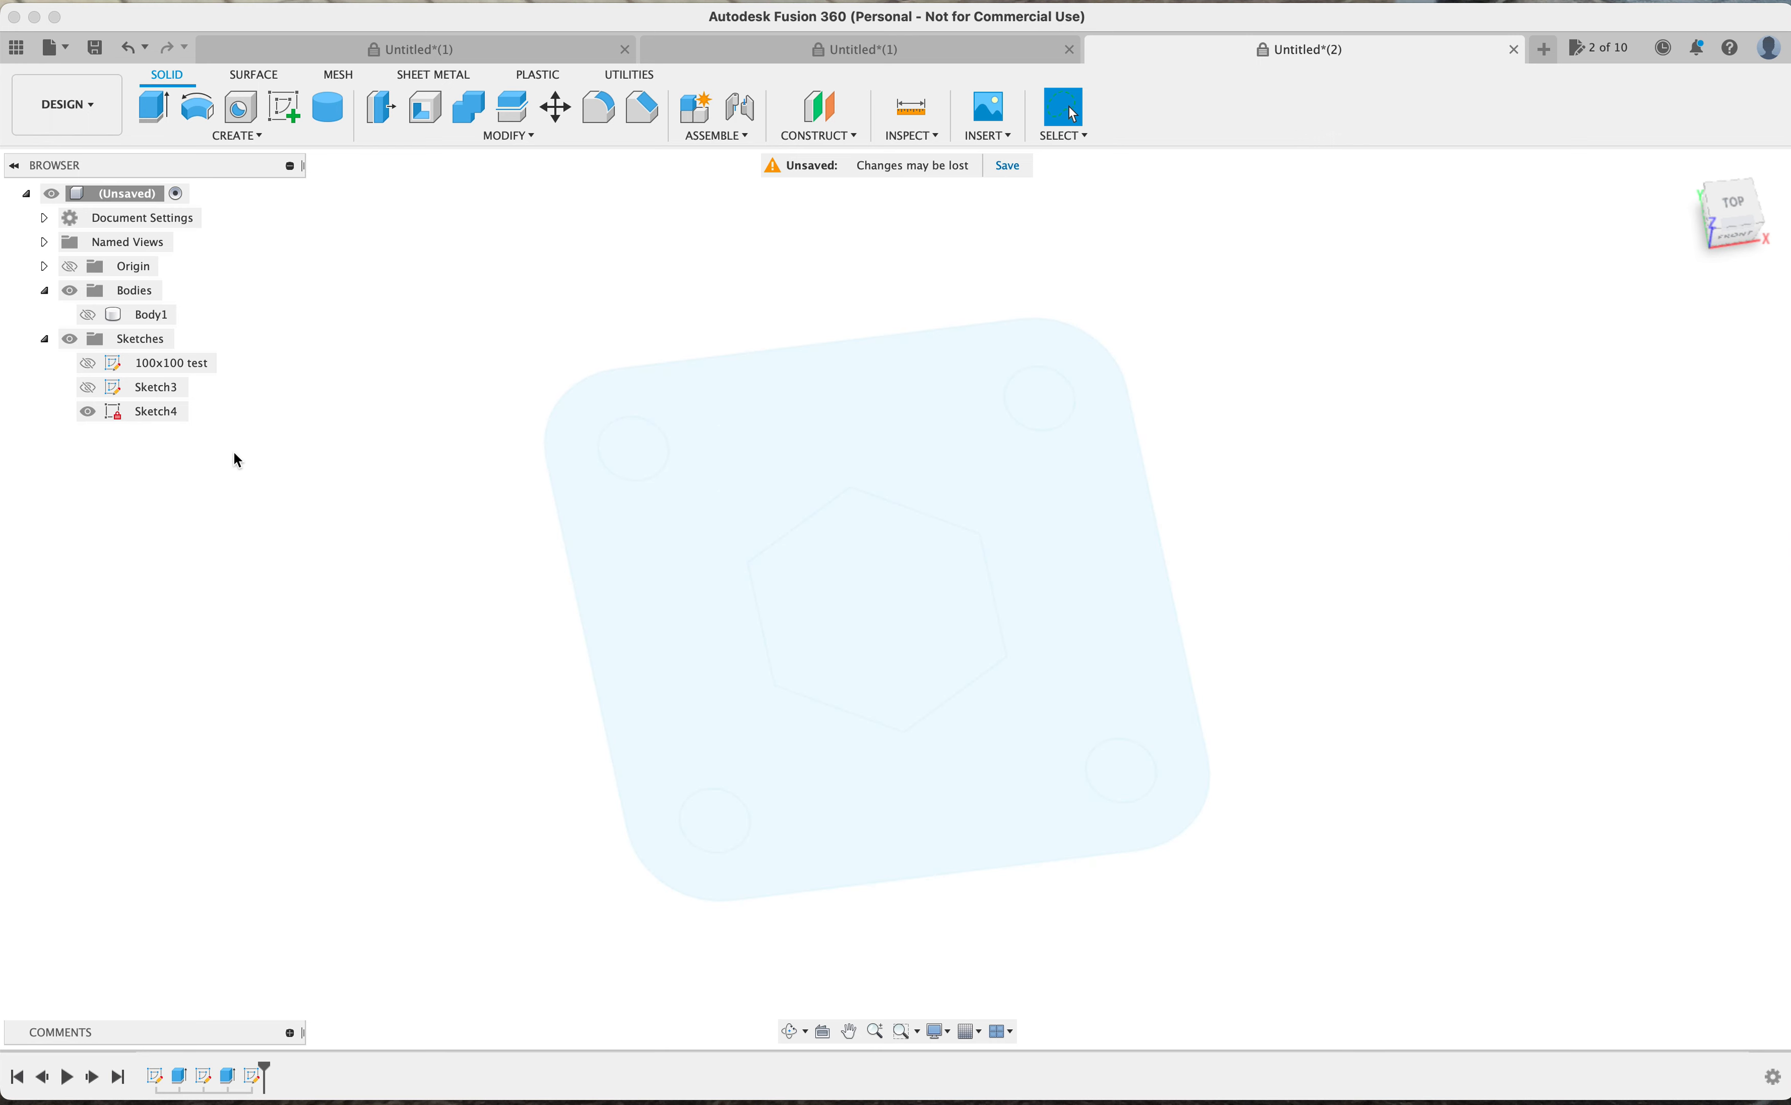
right_click(152, 416)
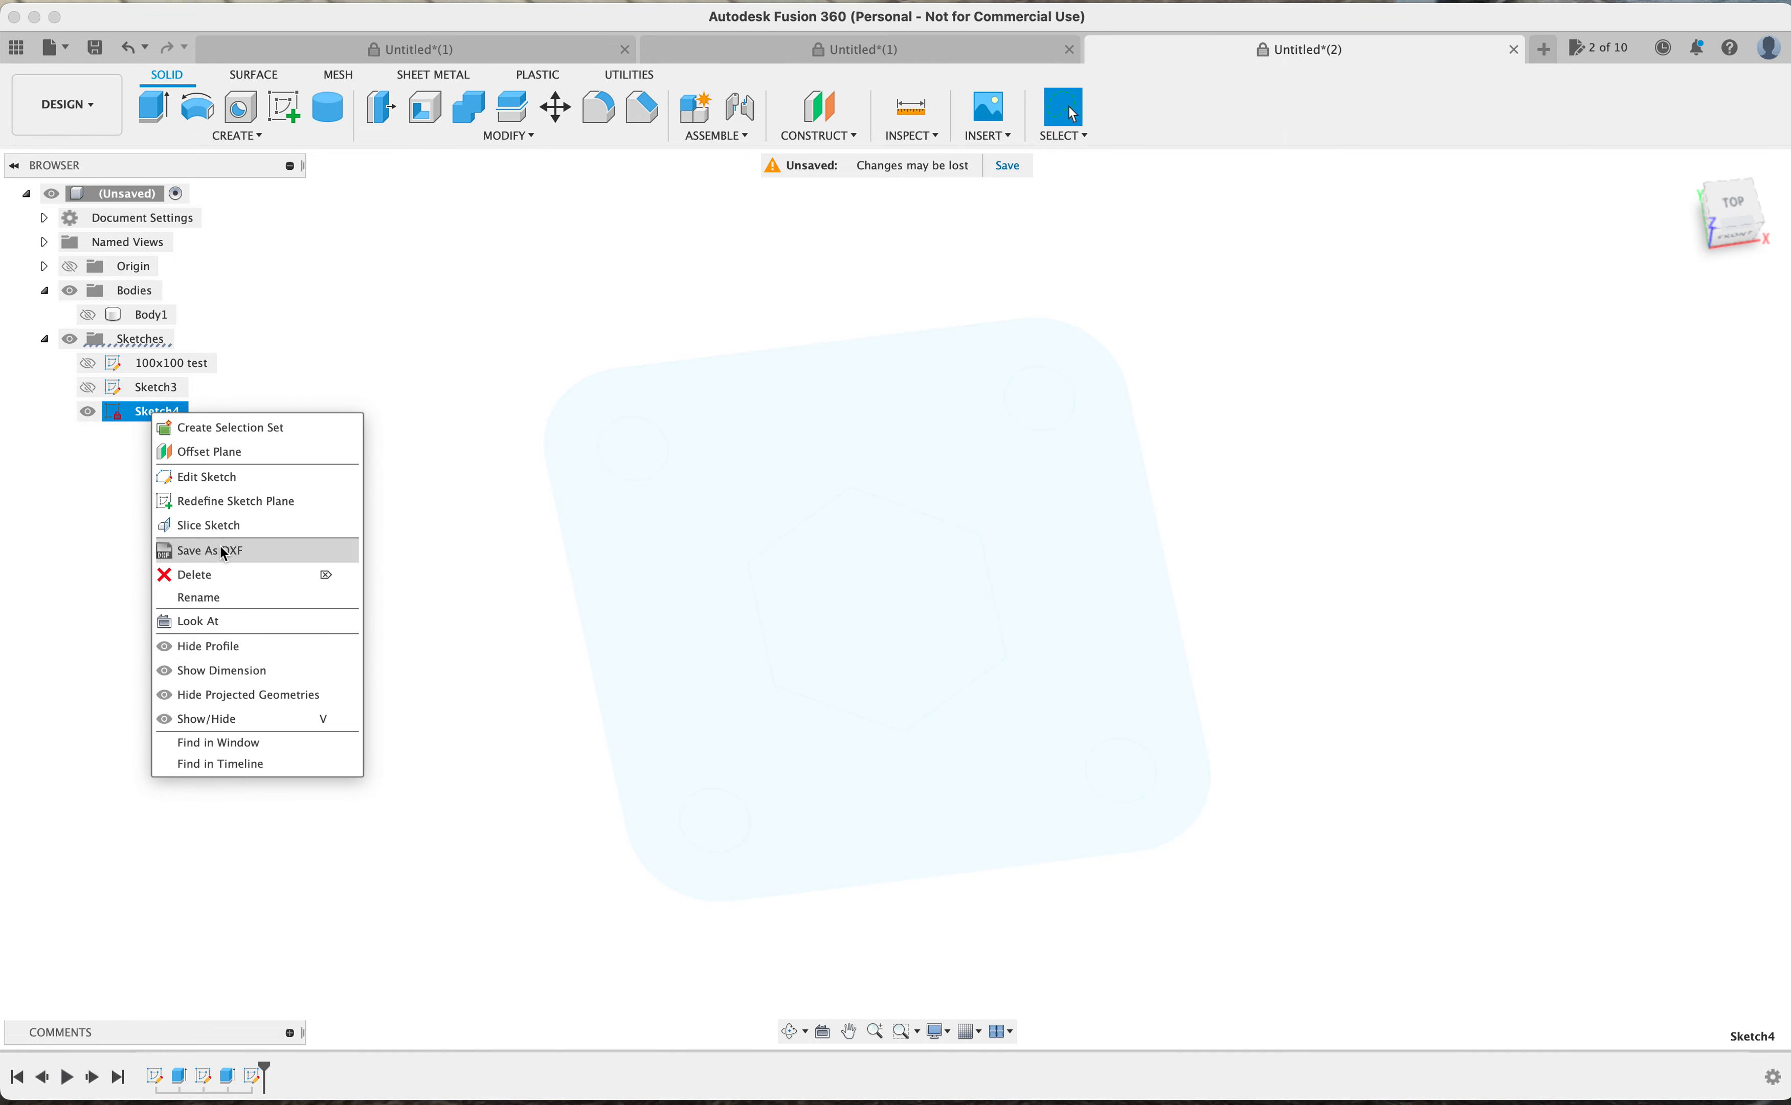
click(223, 553)
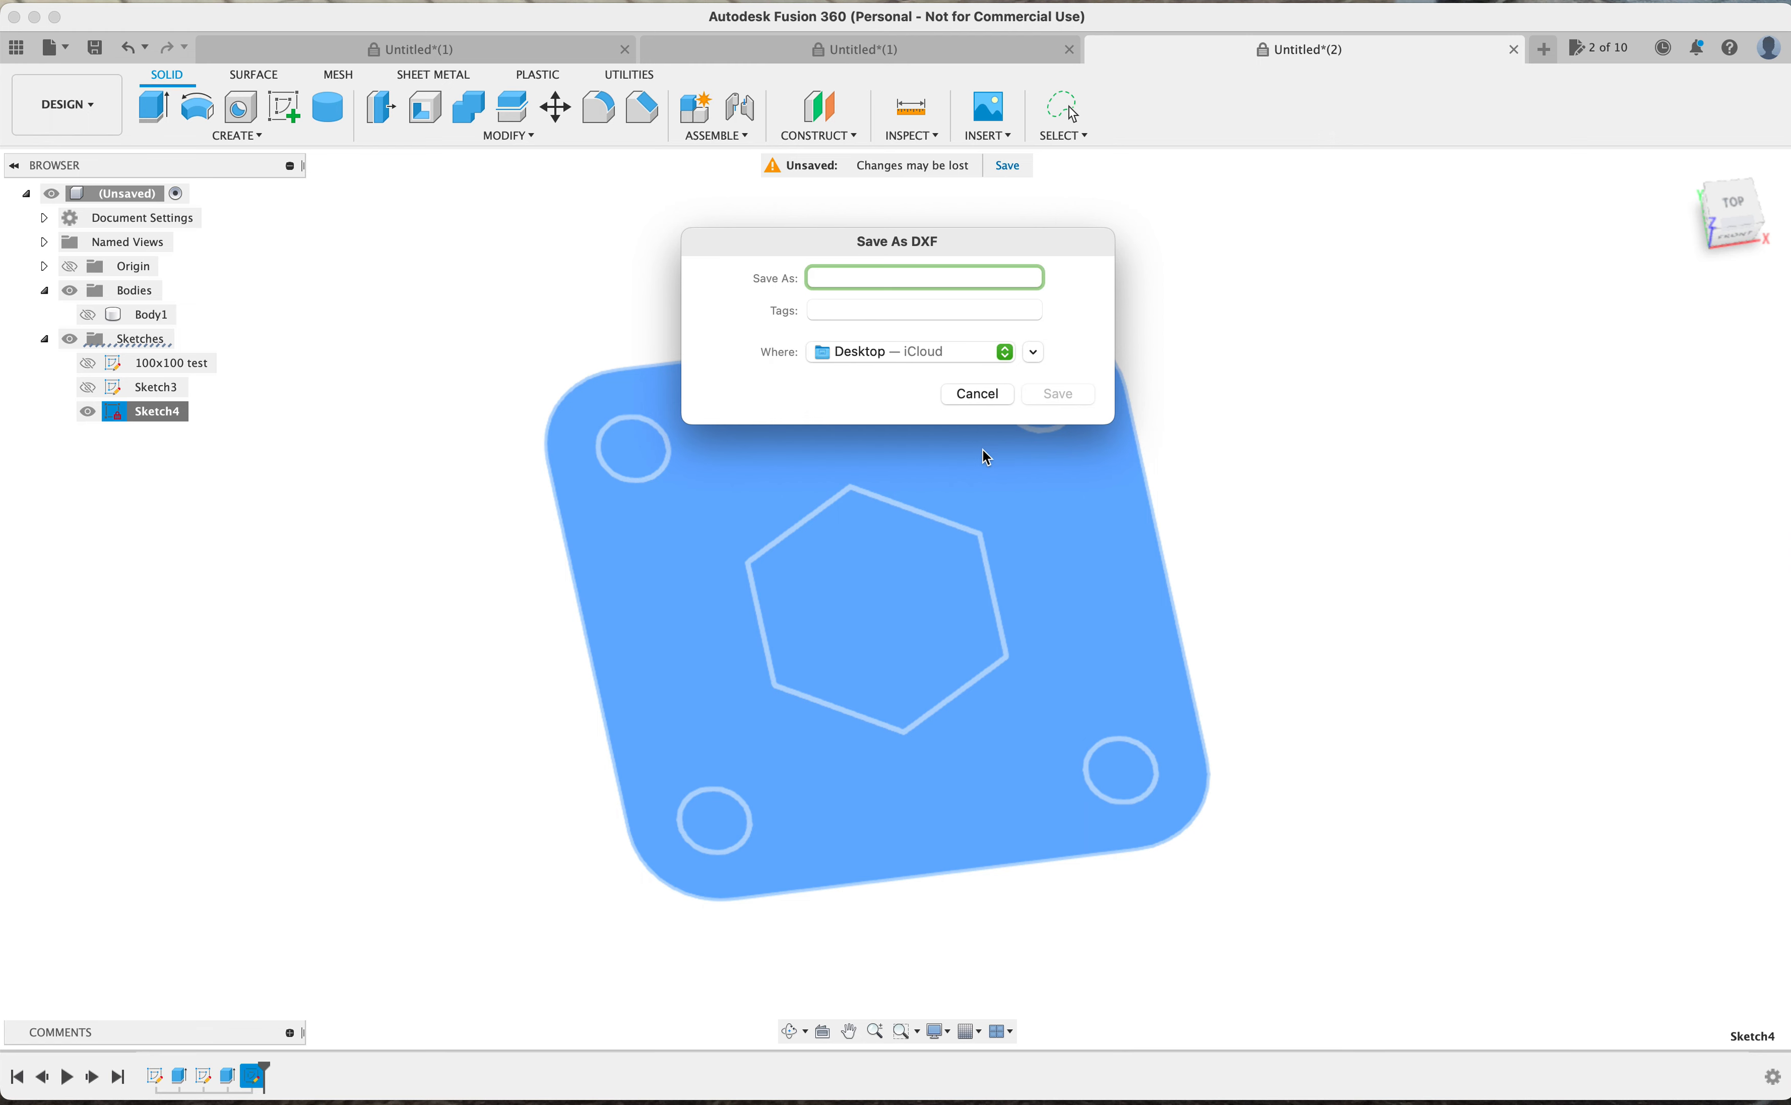
click(988, 396)
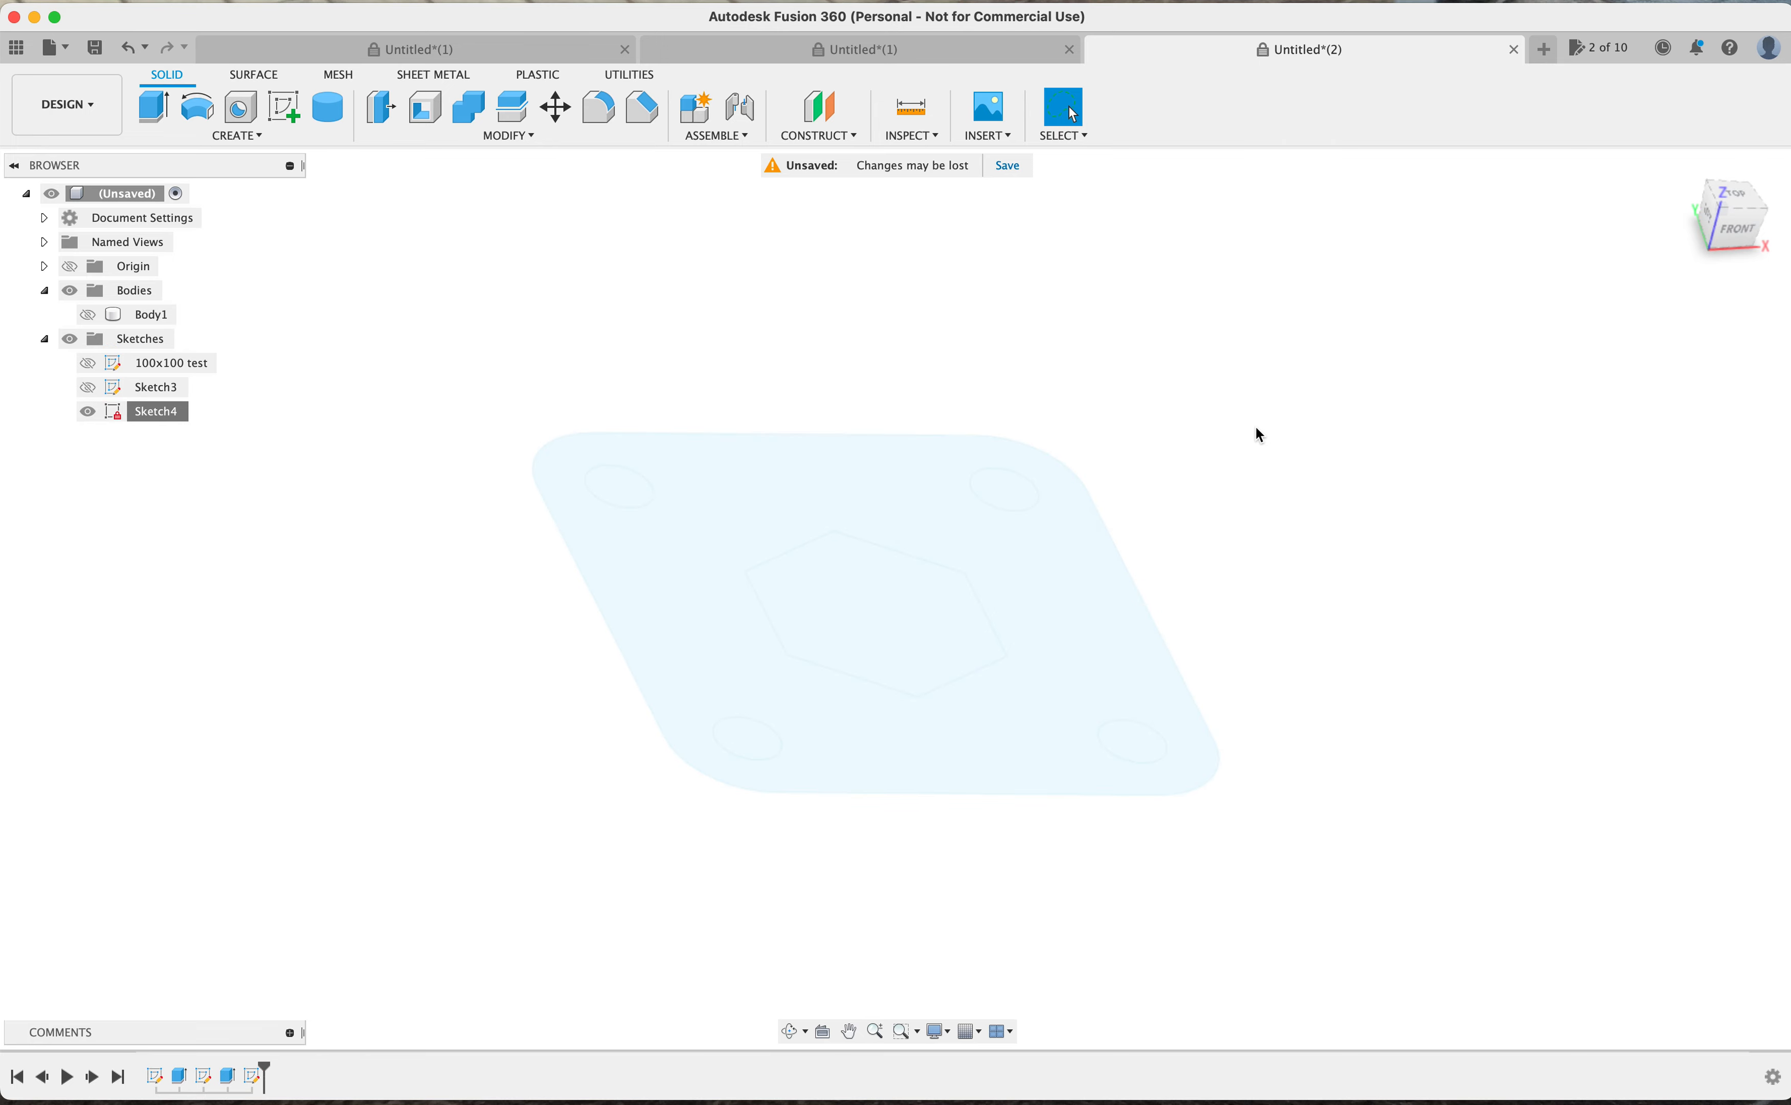
click(87, 315)
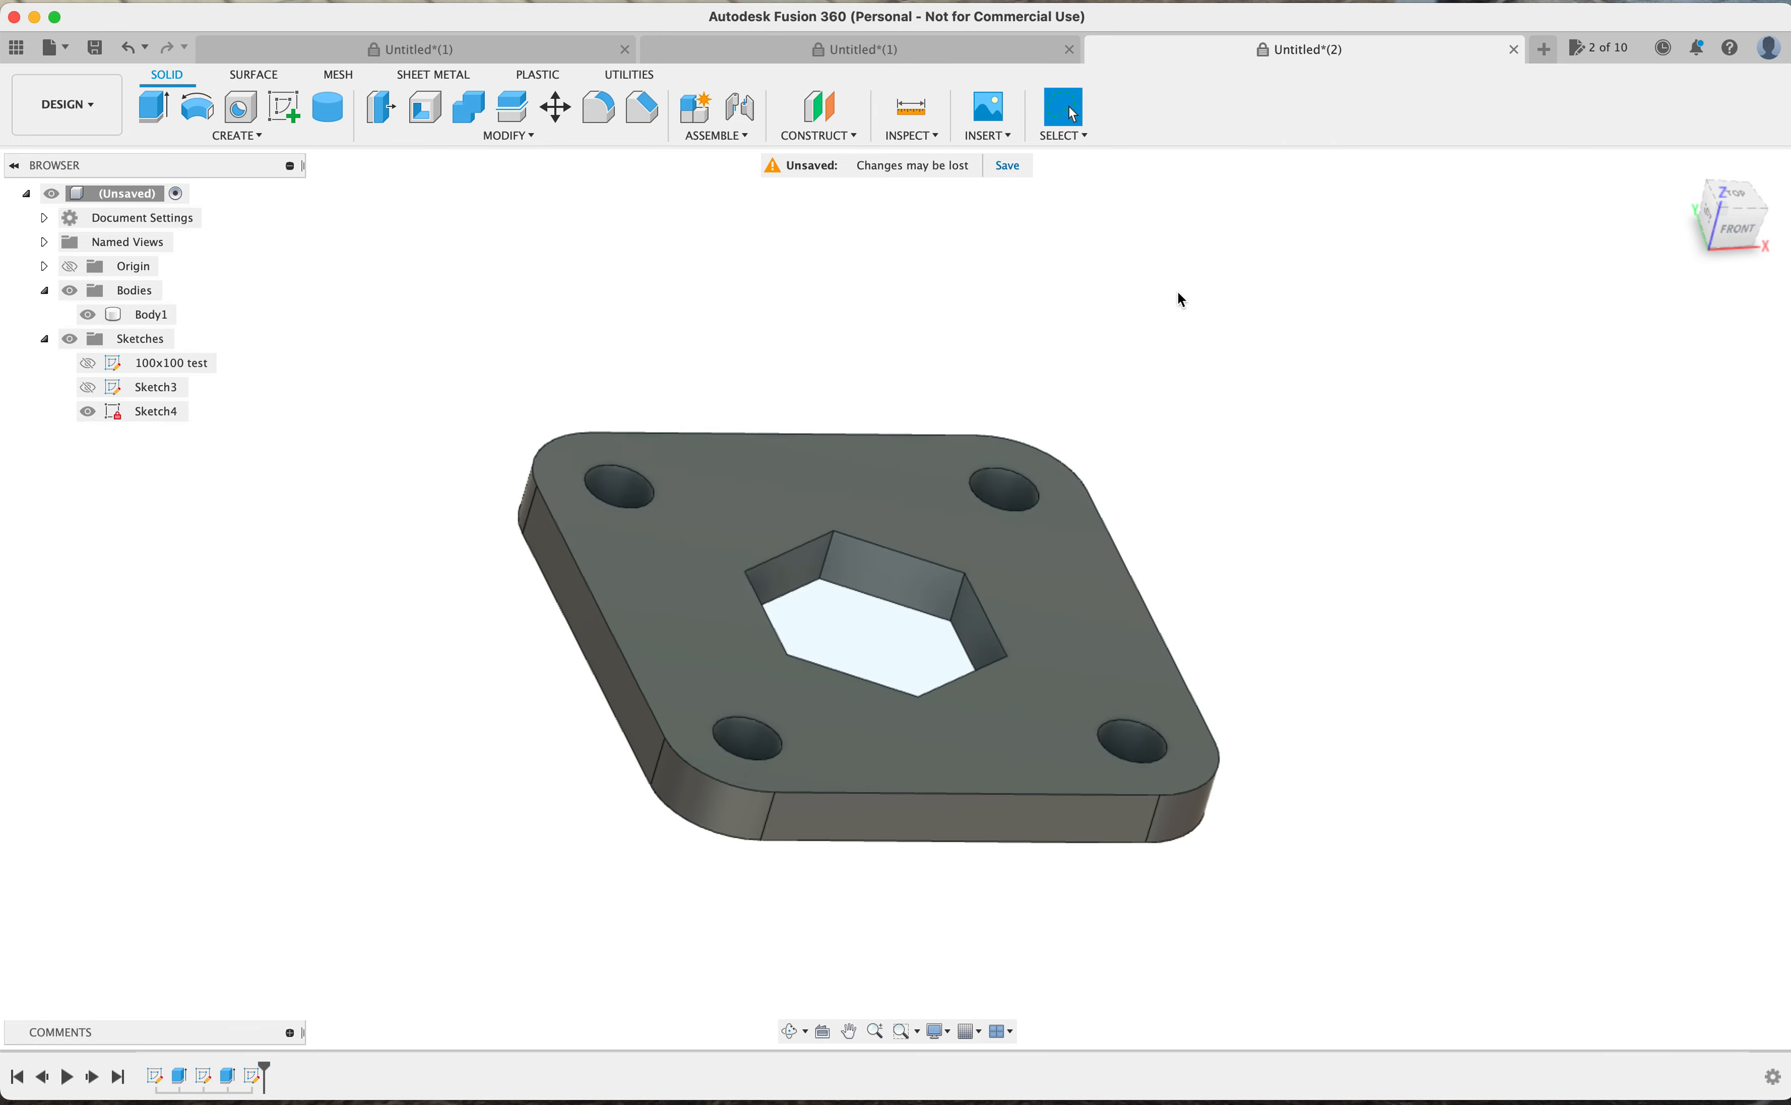
shift+scroll(1178, 294, right, 10)
shift+scroll(1177, 295, up, 1)
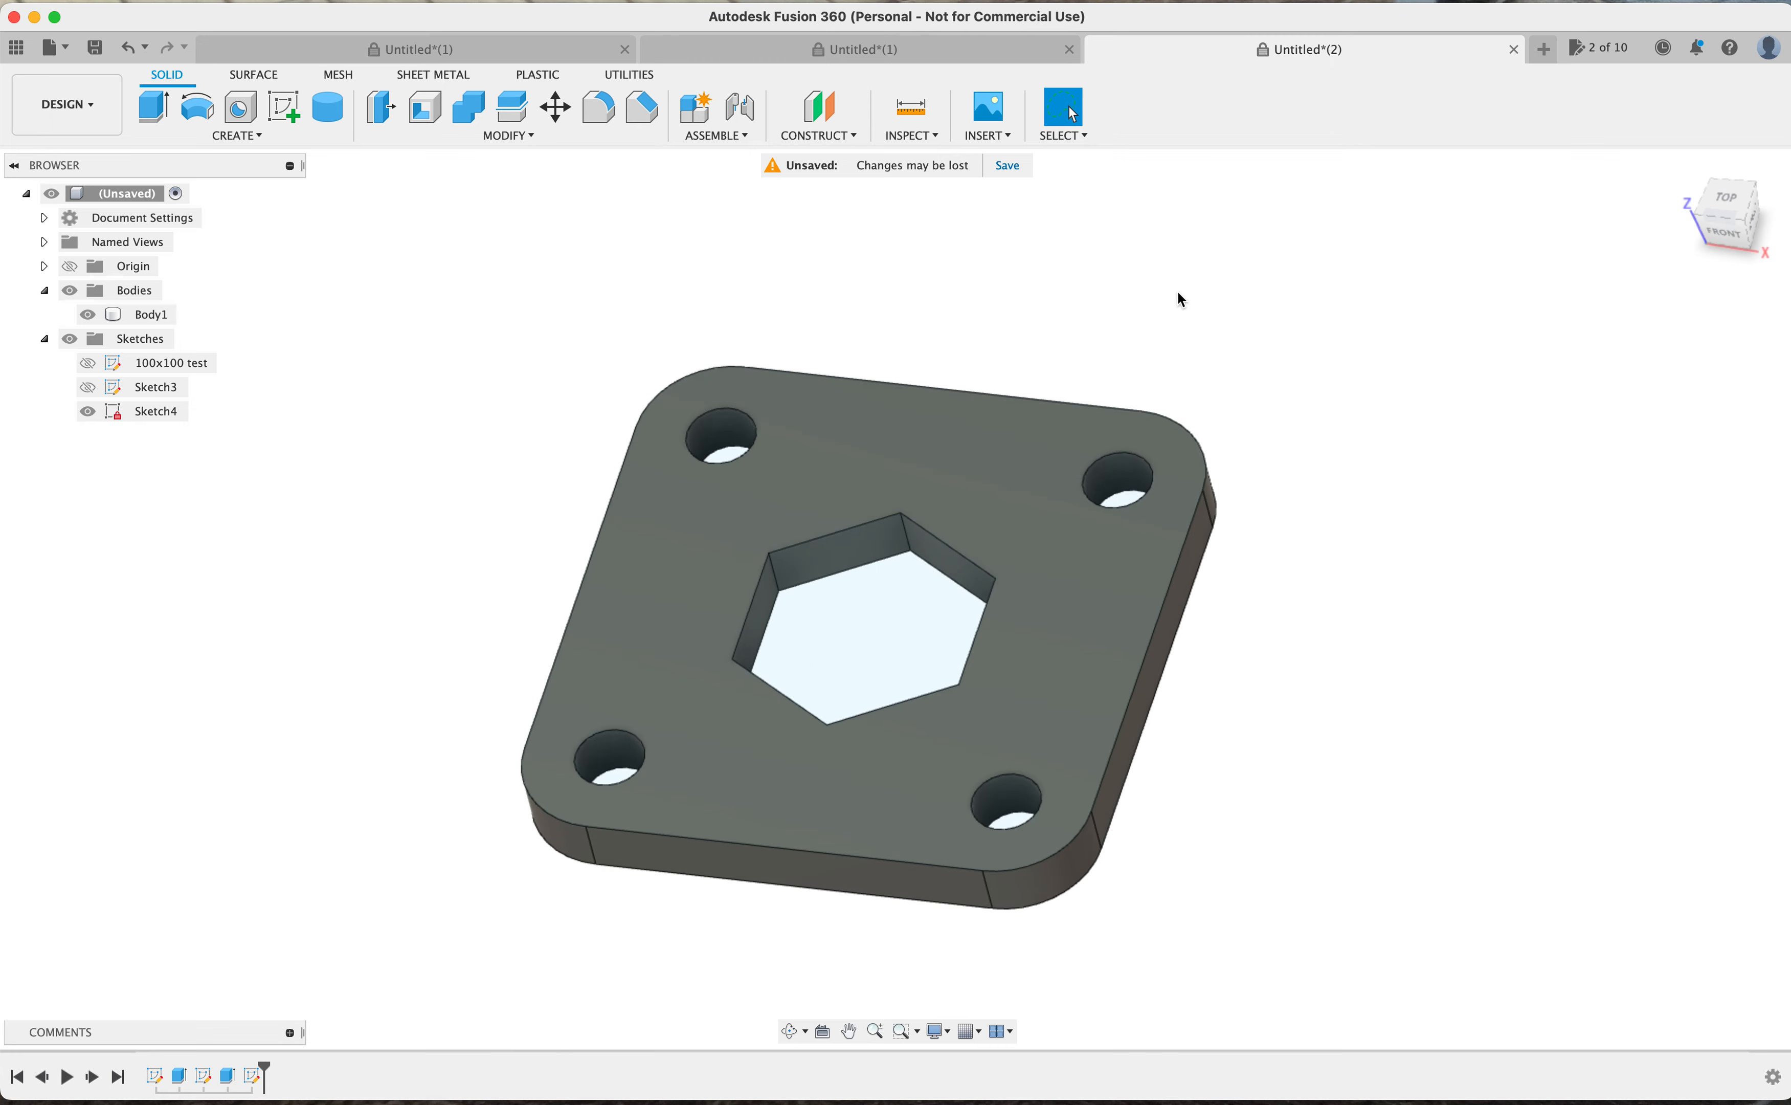